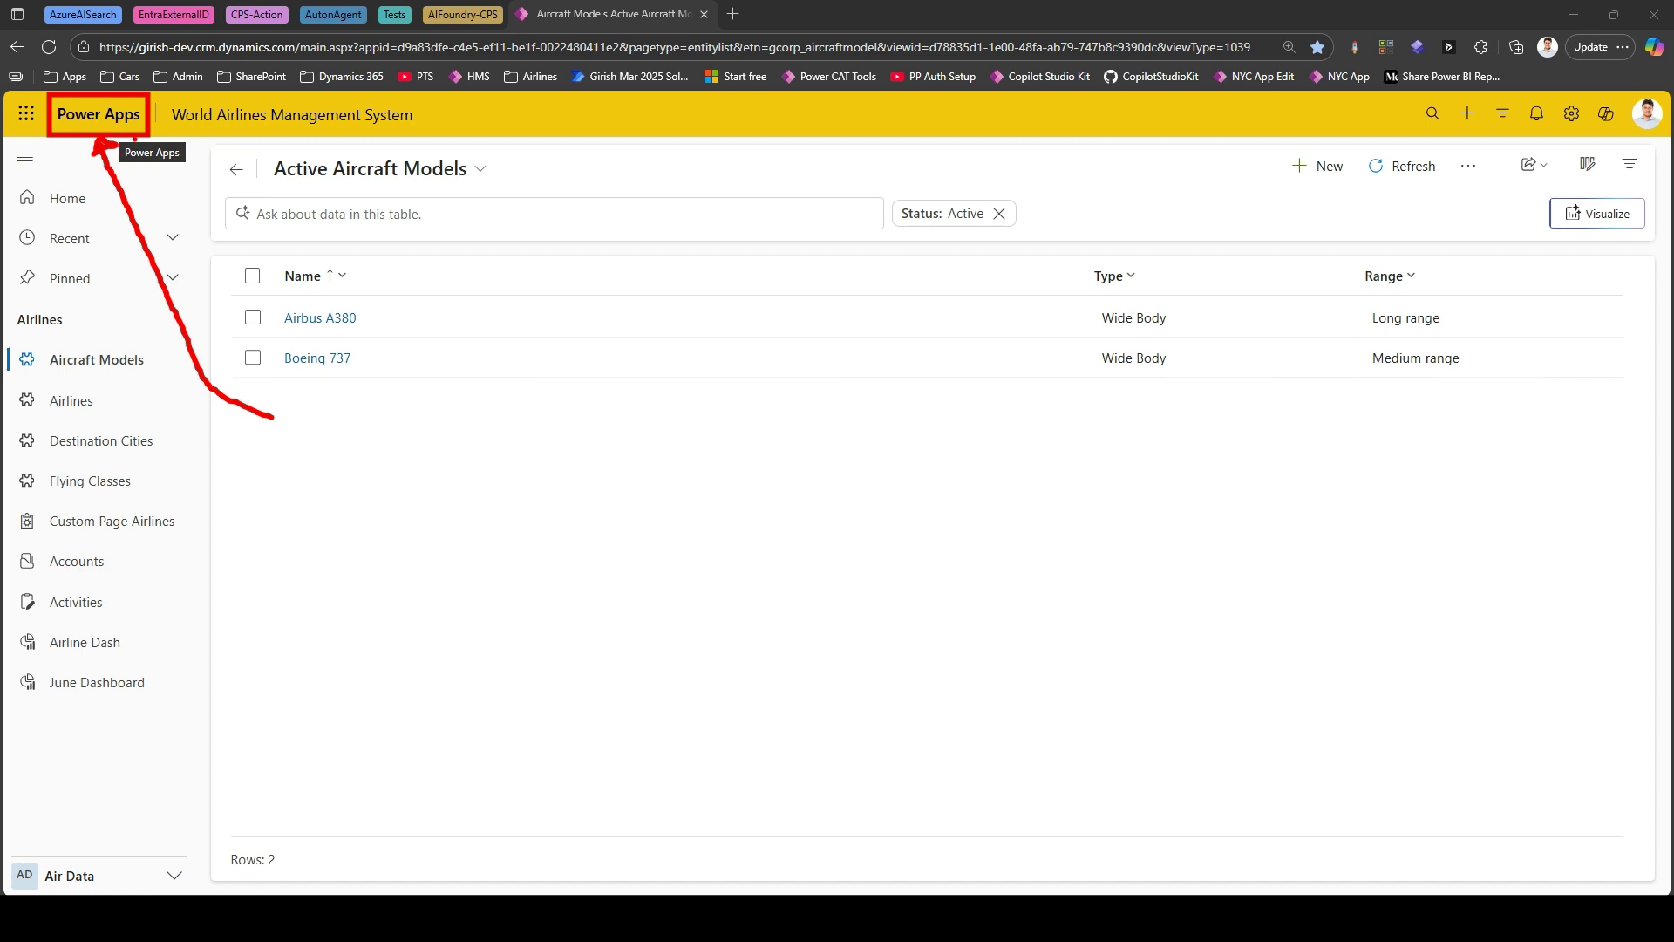
Open the organization's Advanced Settings, dismiss the classic settings notice, and go to the Themes list in the Customizations area.
key(Escape)
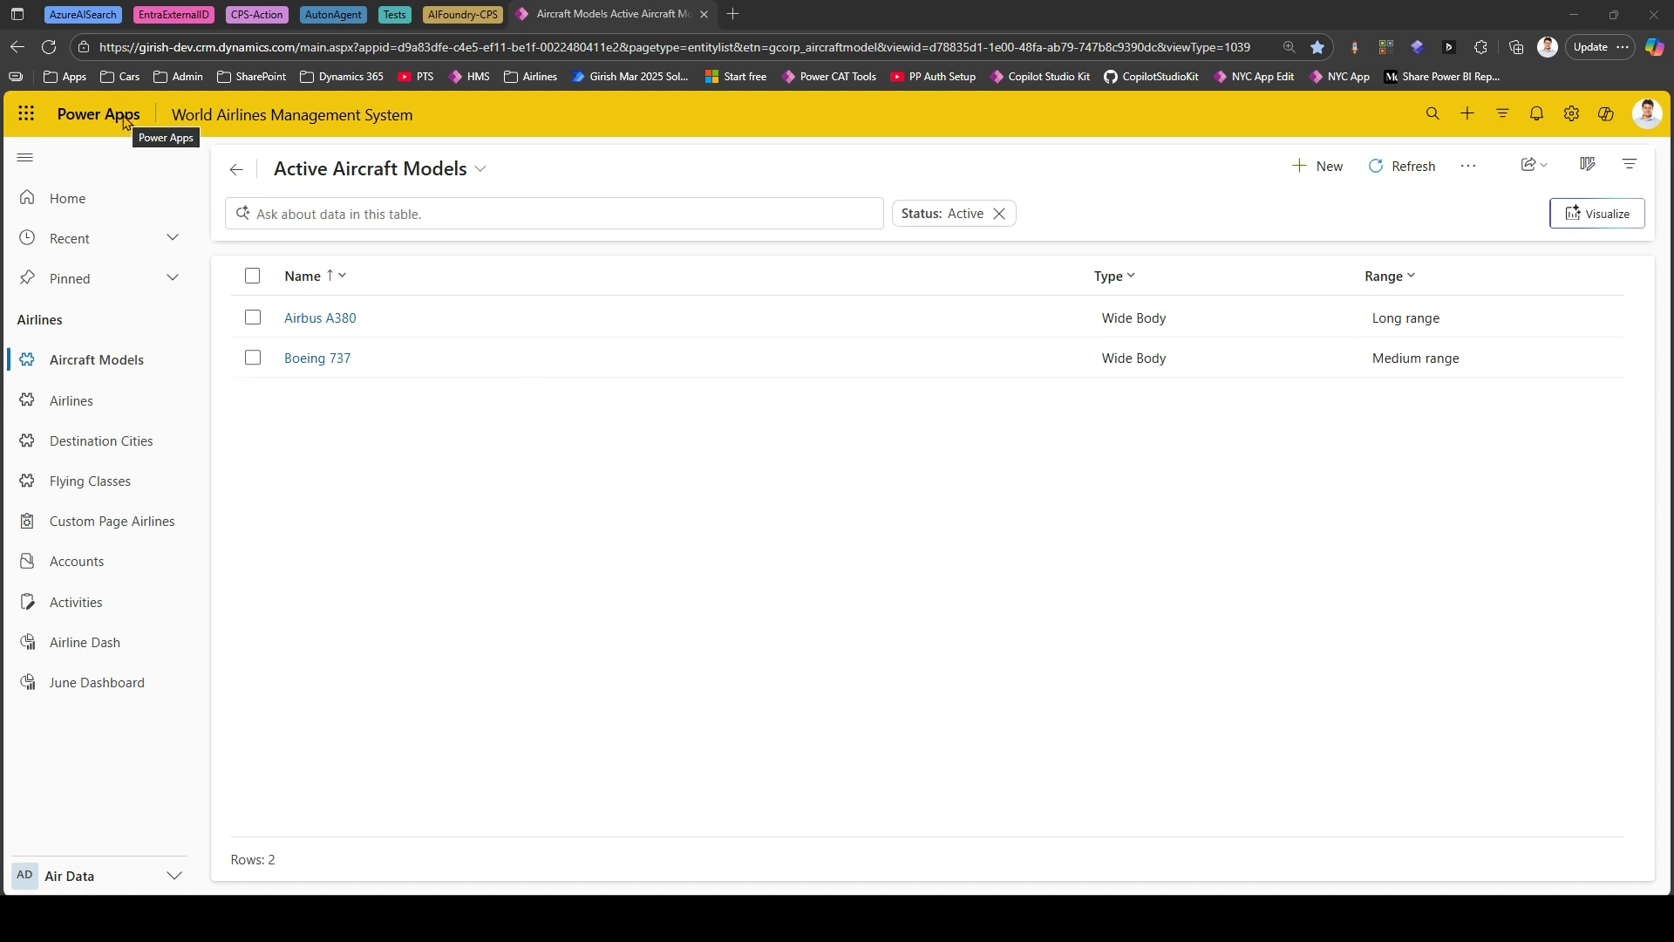
click(1573, 120)
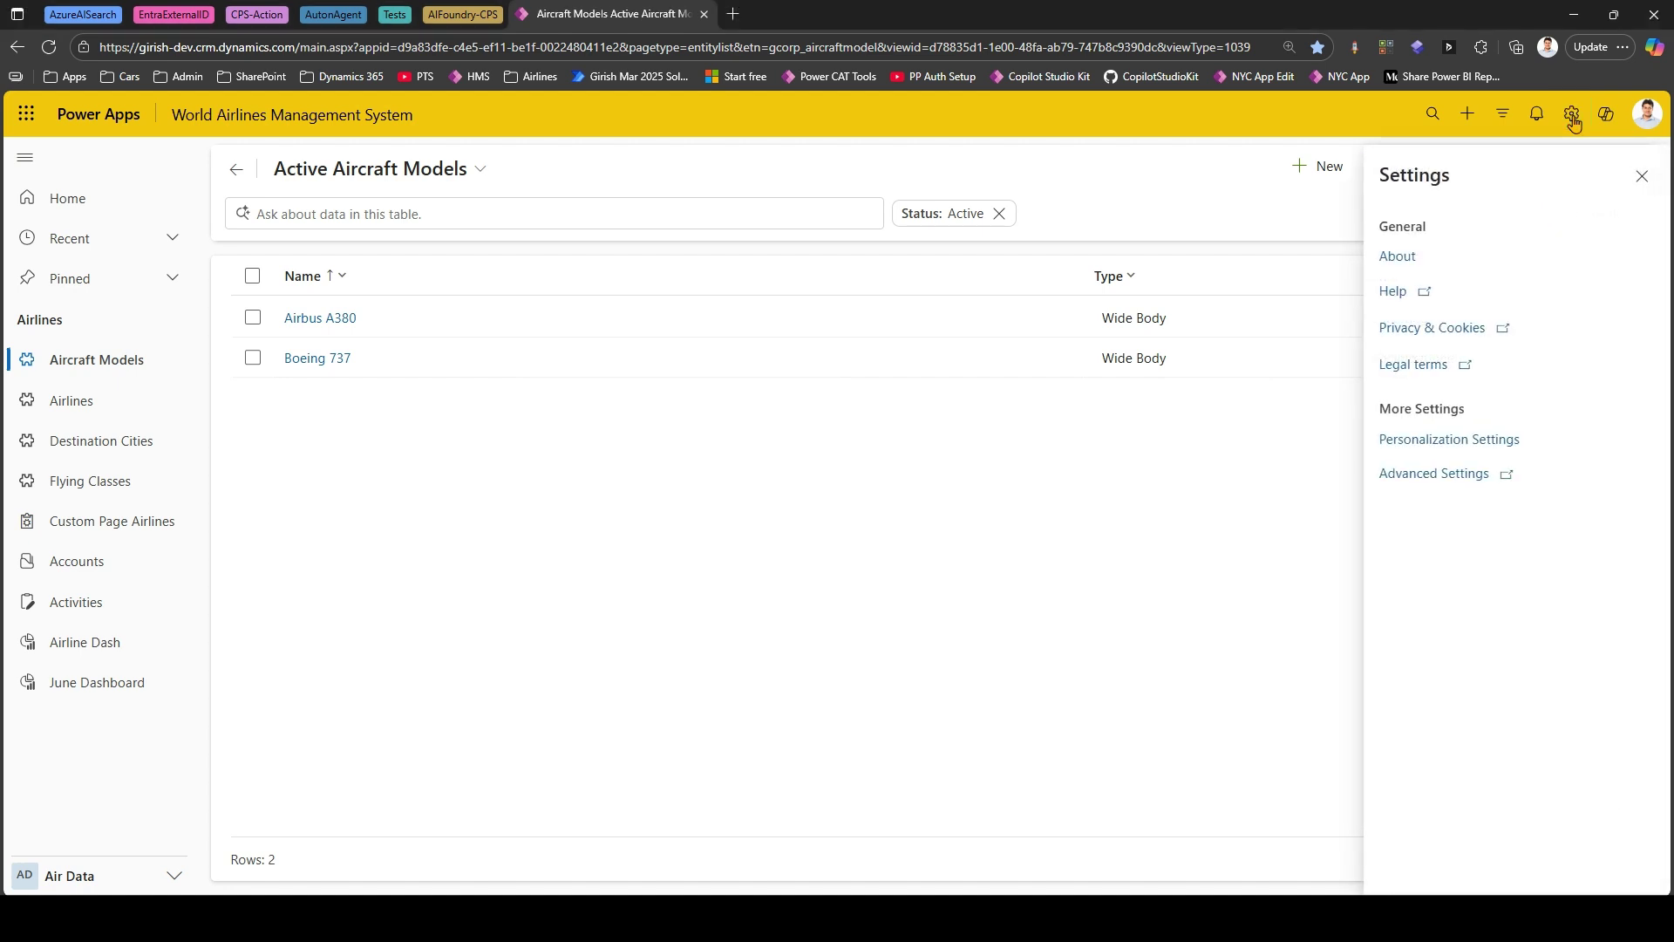
click(1456, 479)
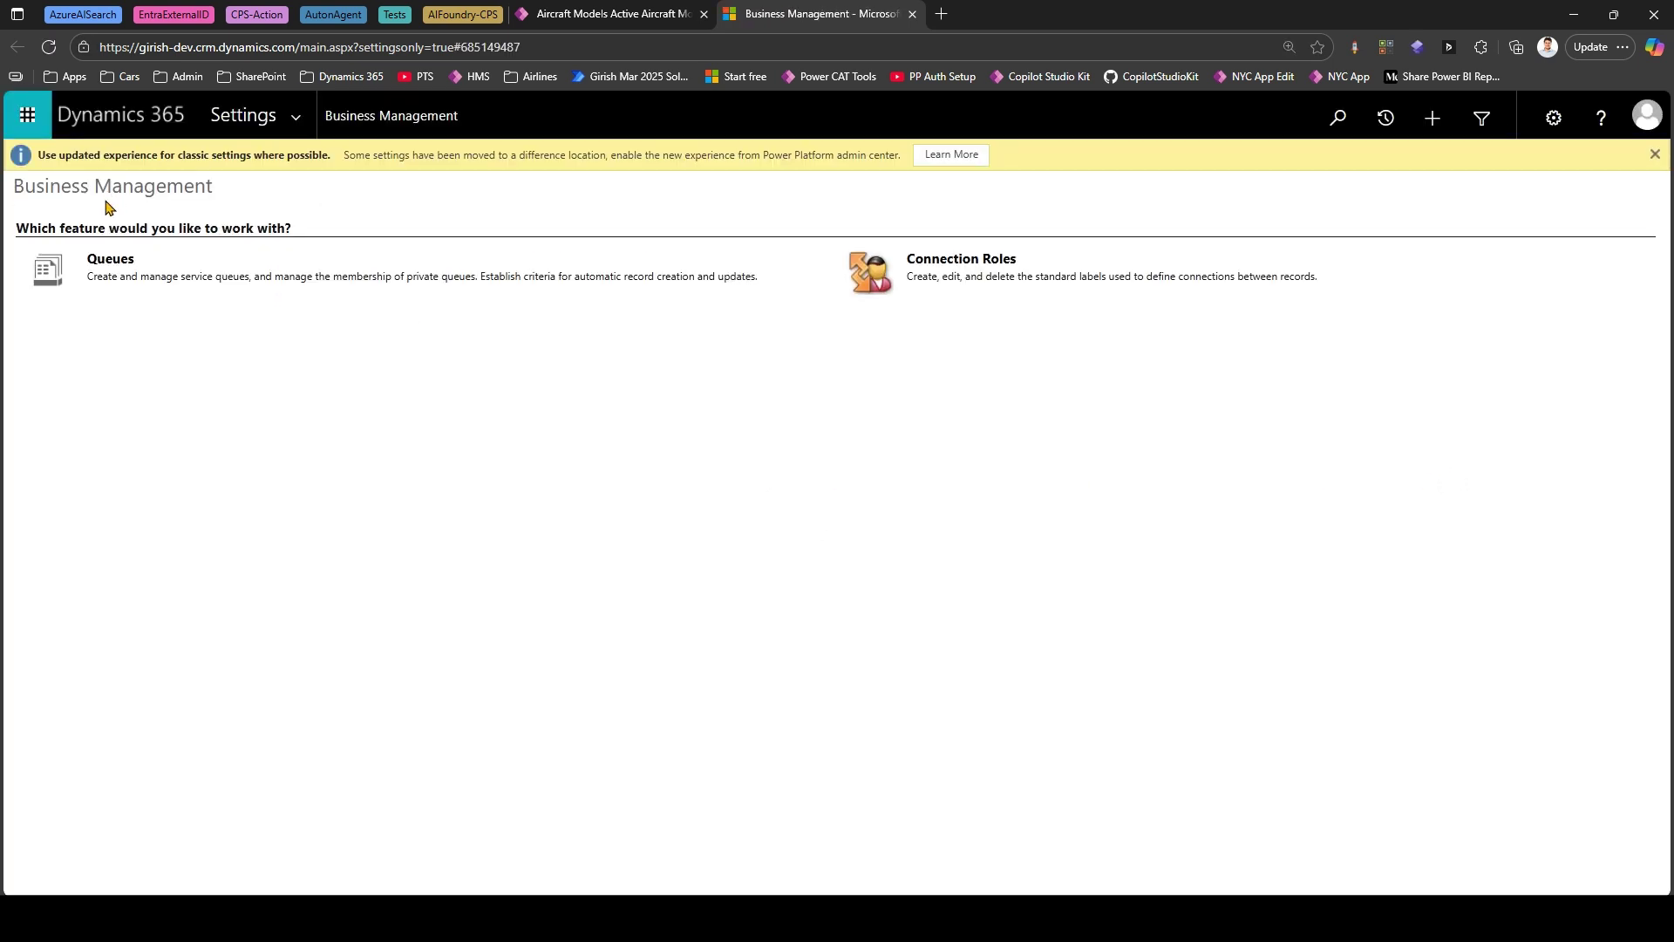
click(1655, 154)
click(295, 118)
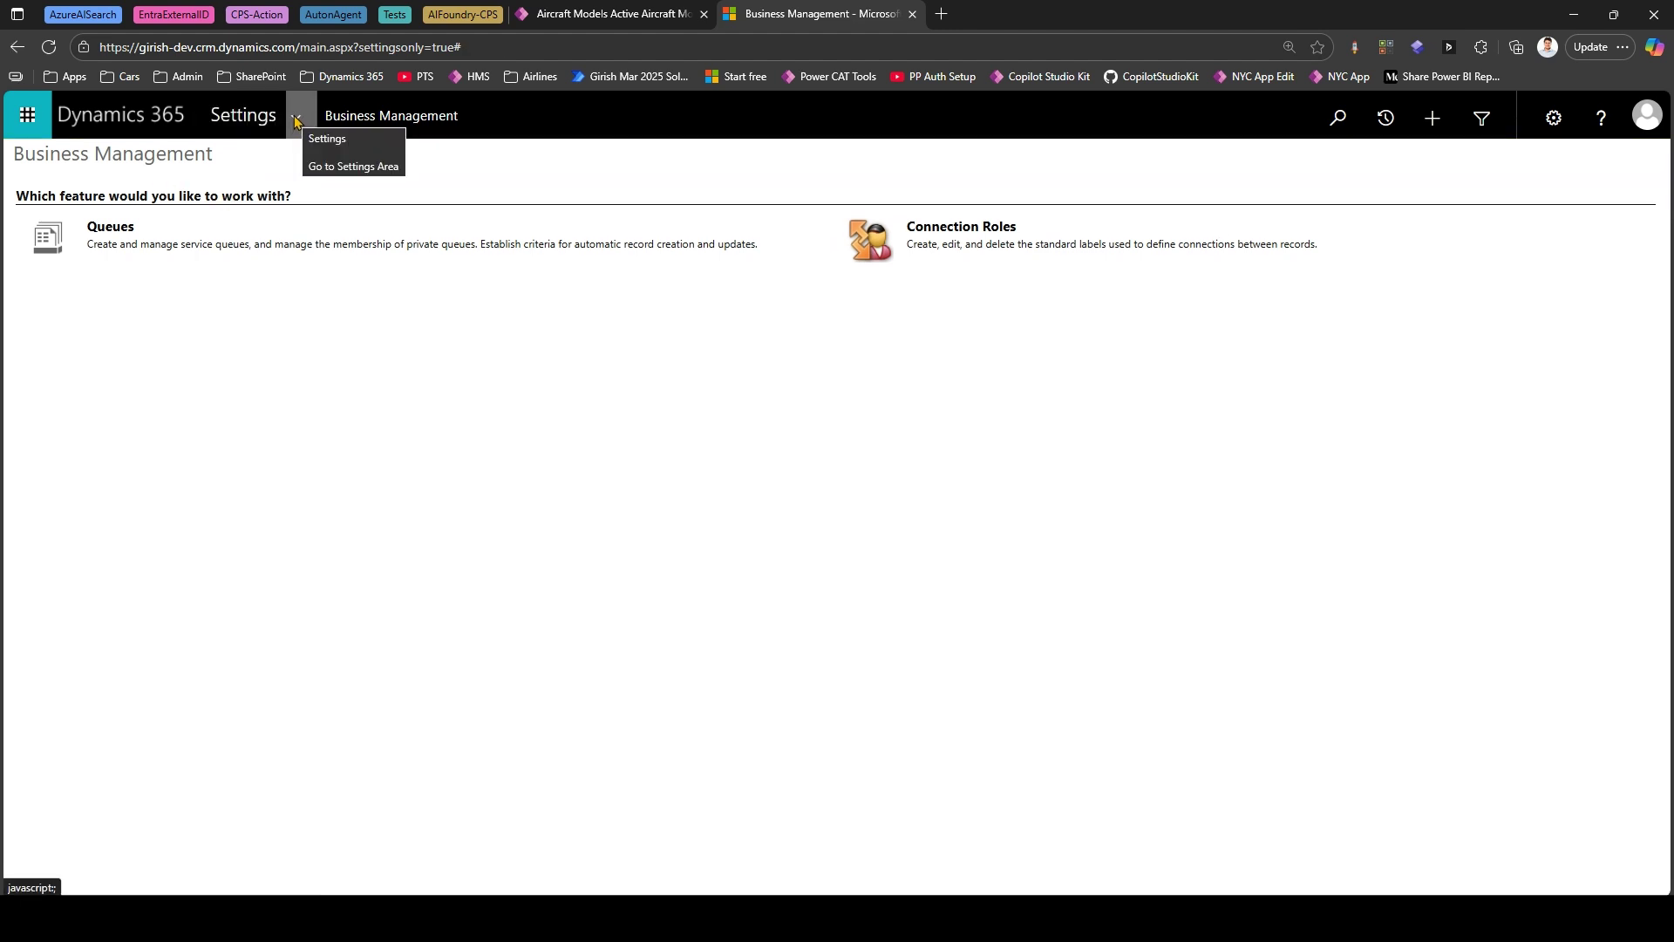
click(296, 118)
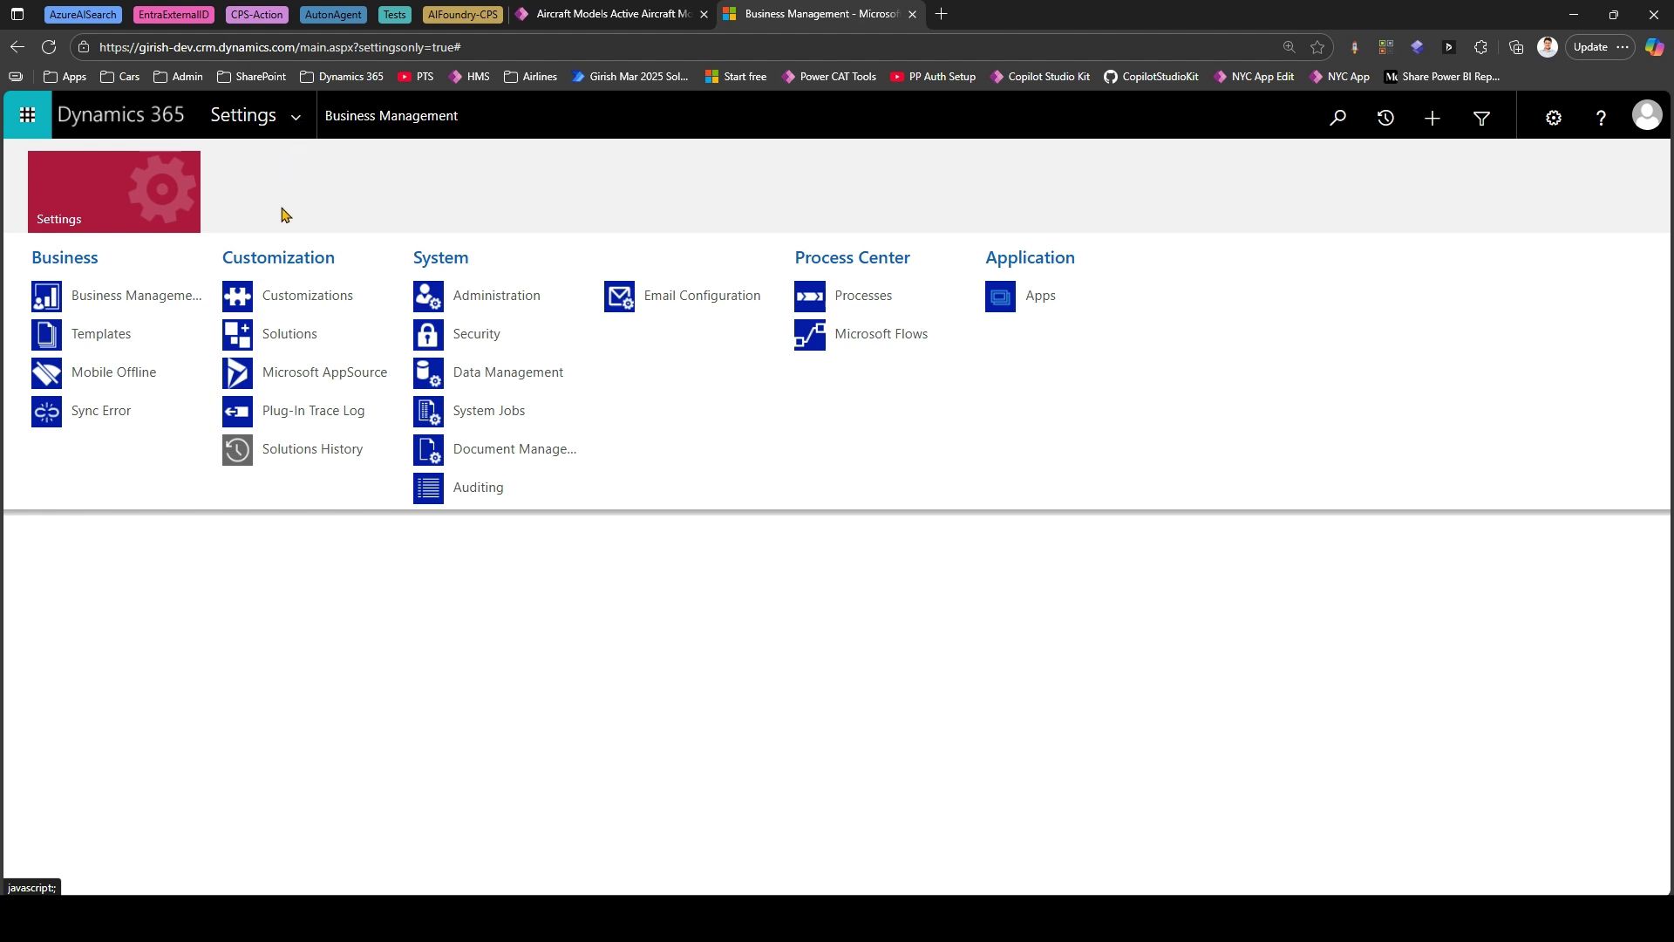
click(296, 304)
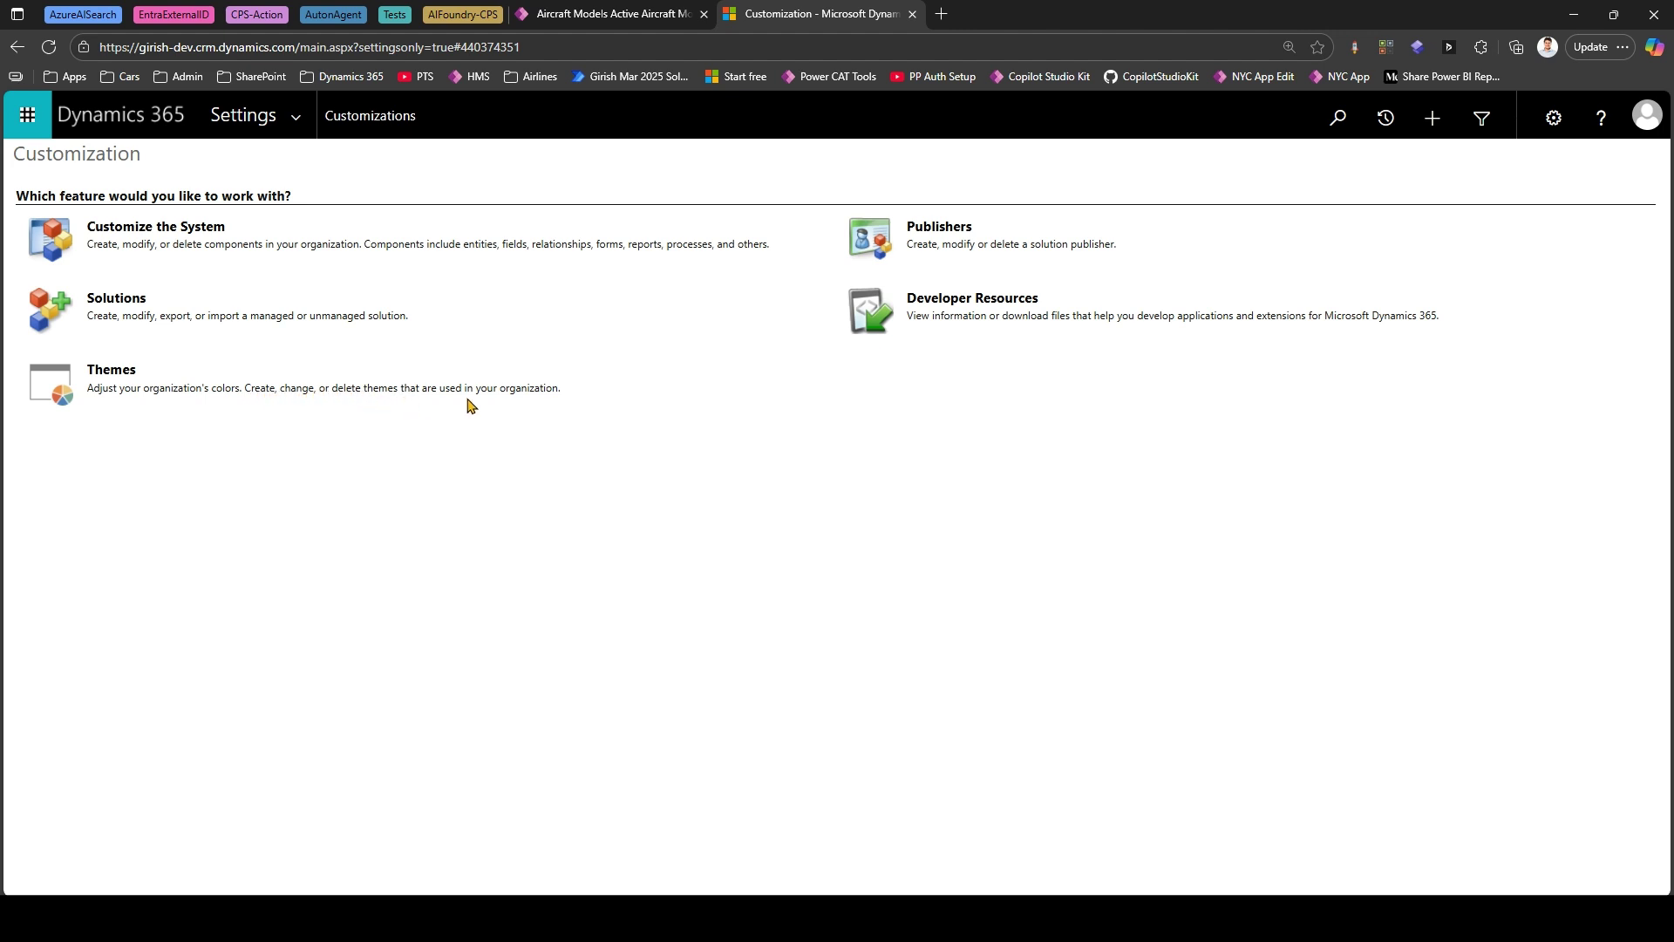
click(123, 372)
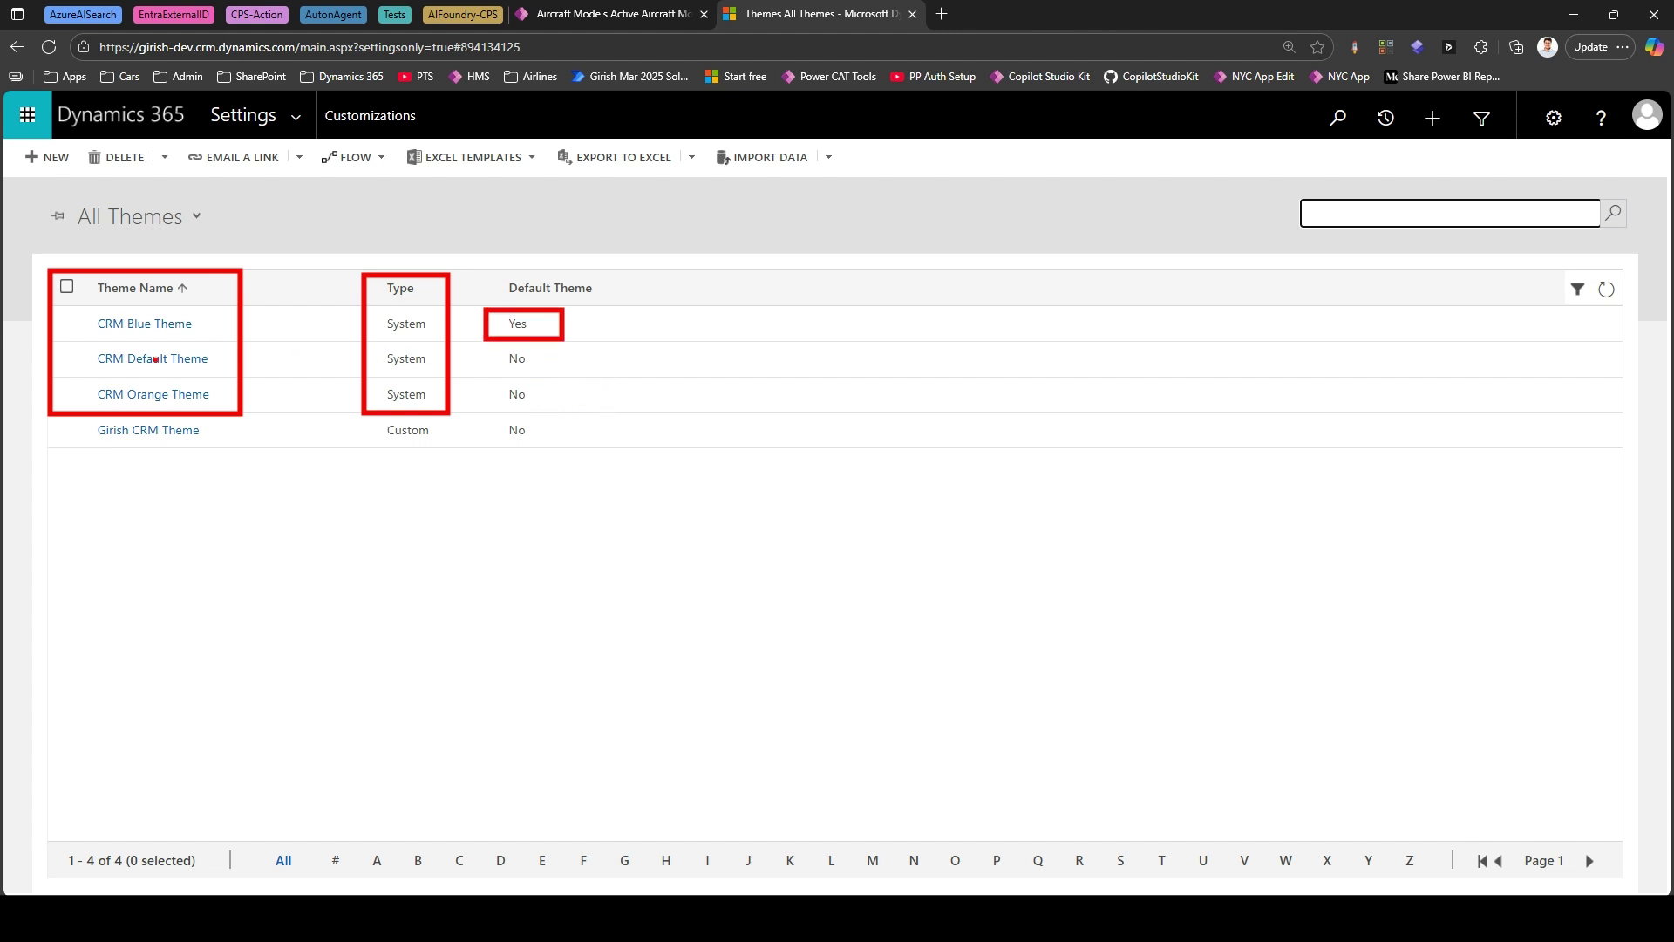
mouse_move(536, 357)
mouse_down()
mouse_move(579, 350)
mouse_move(620, 378)
mouse_up()
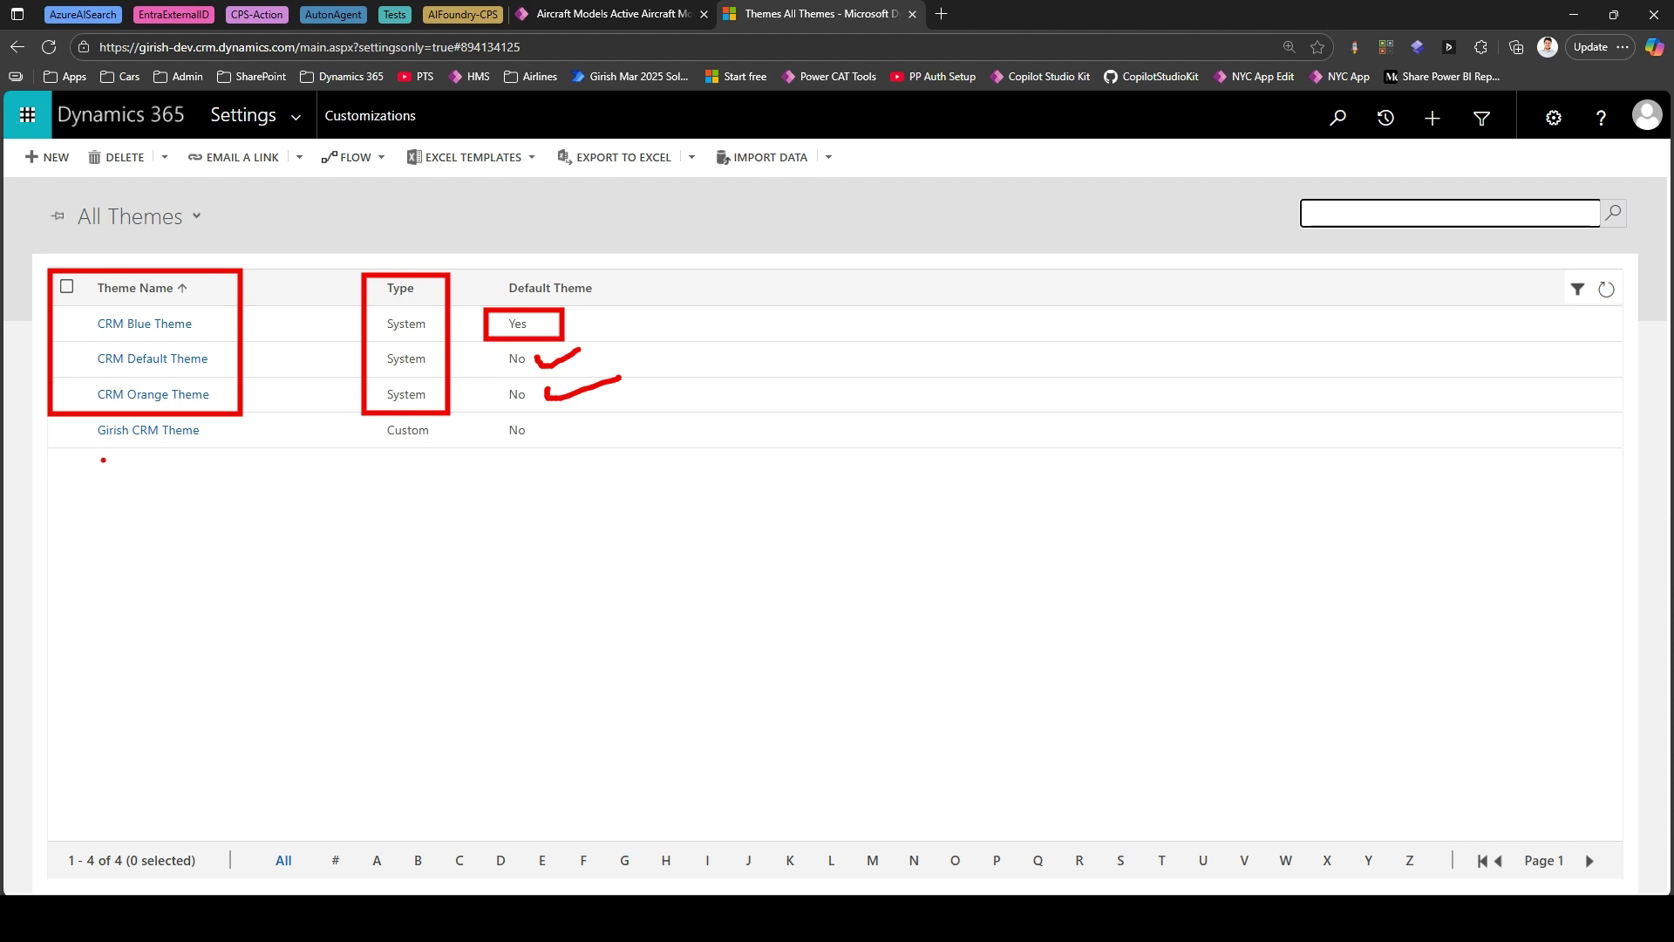
drag(79, 420, 238, 451)
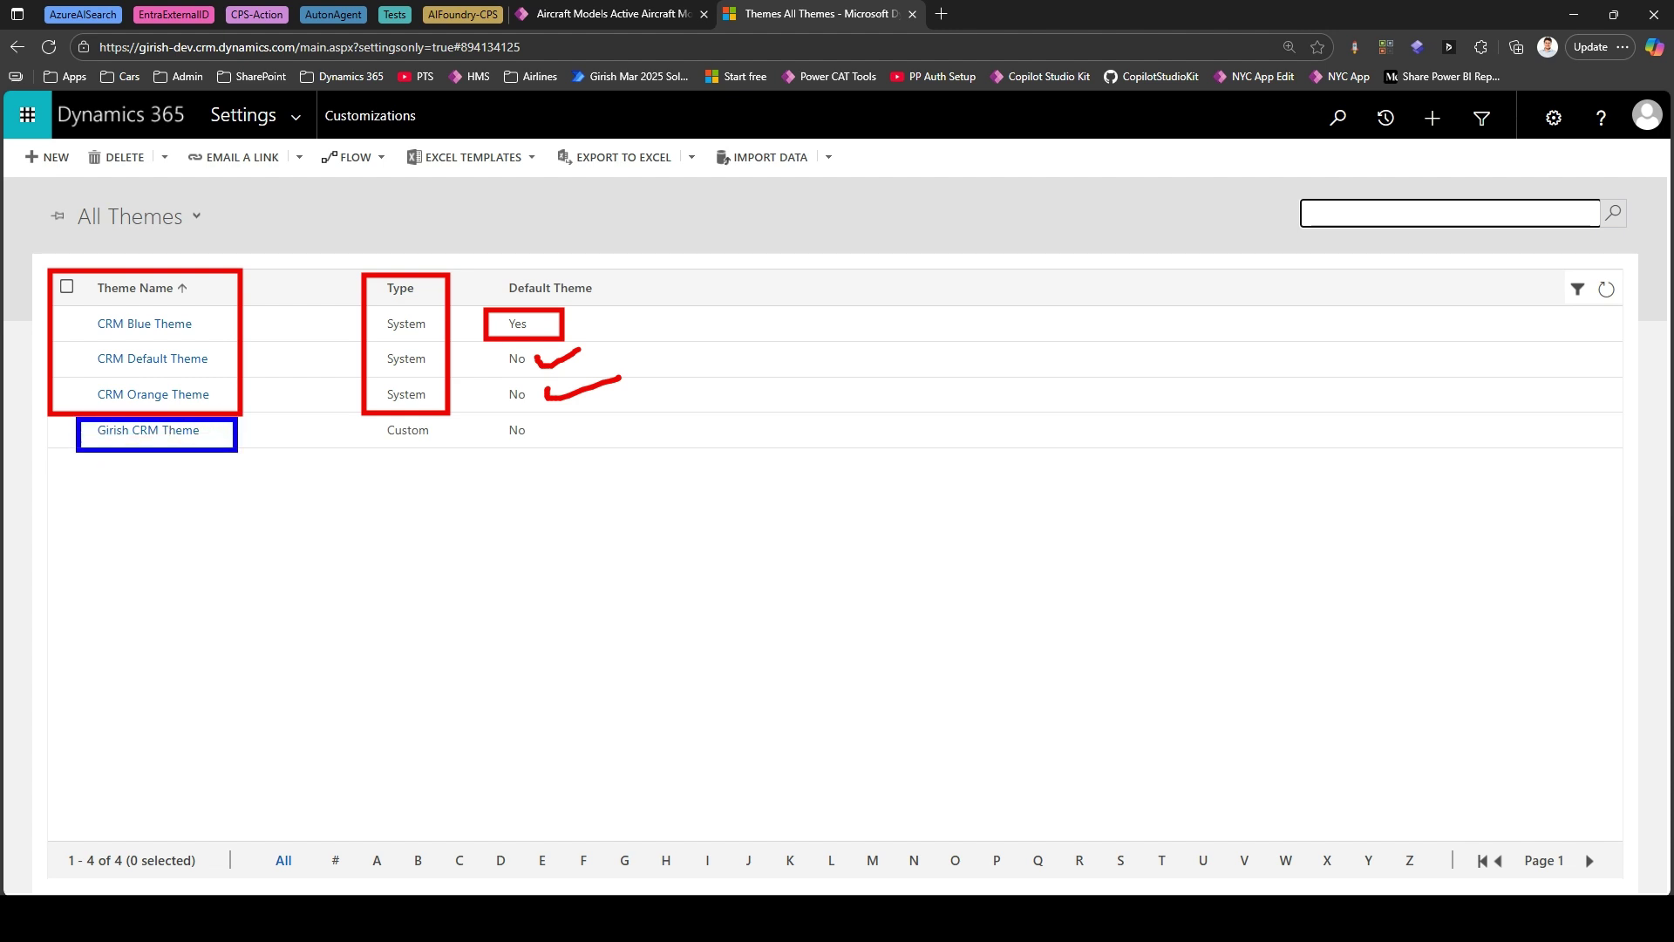
drag(372, 418, 468, 452)
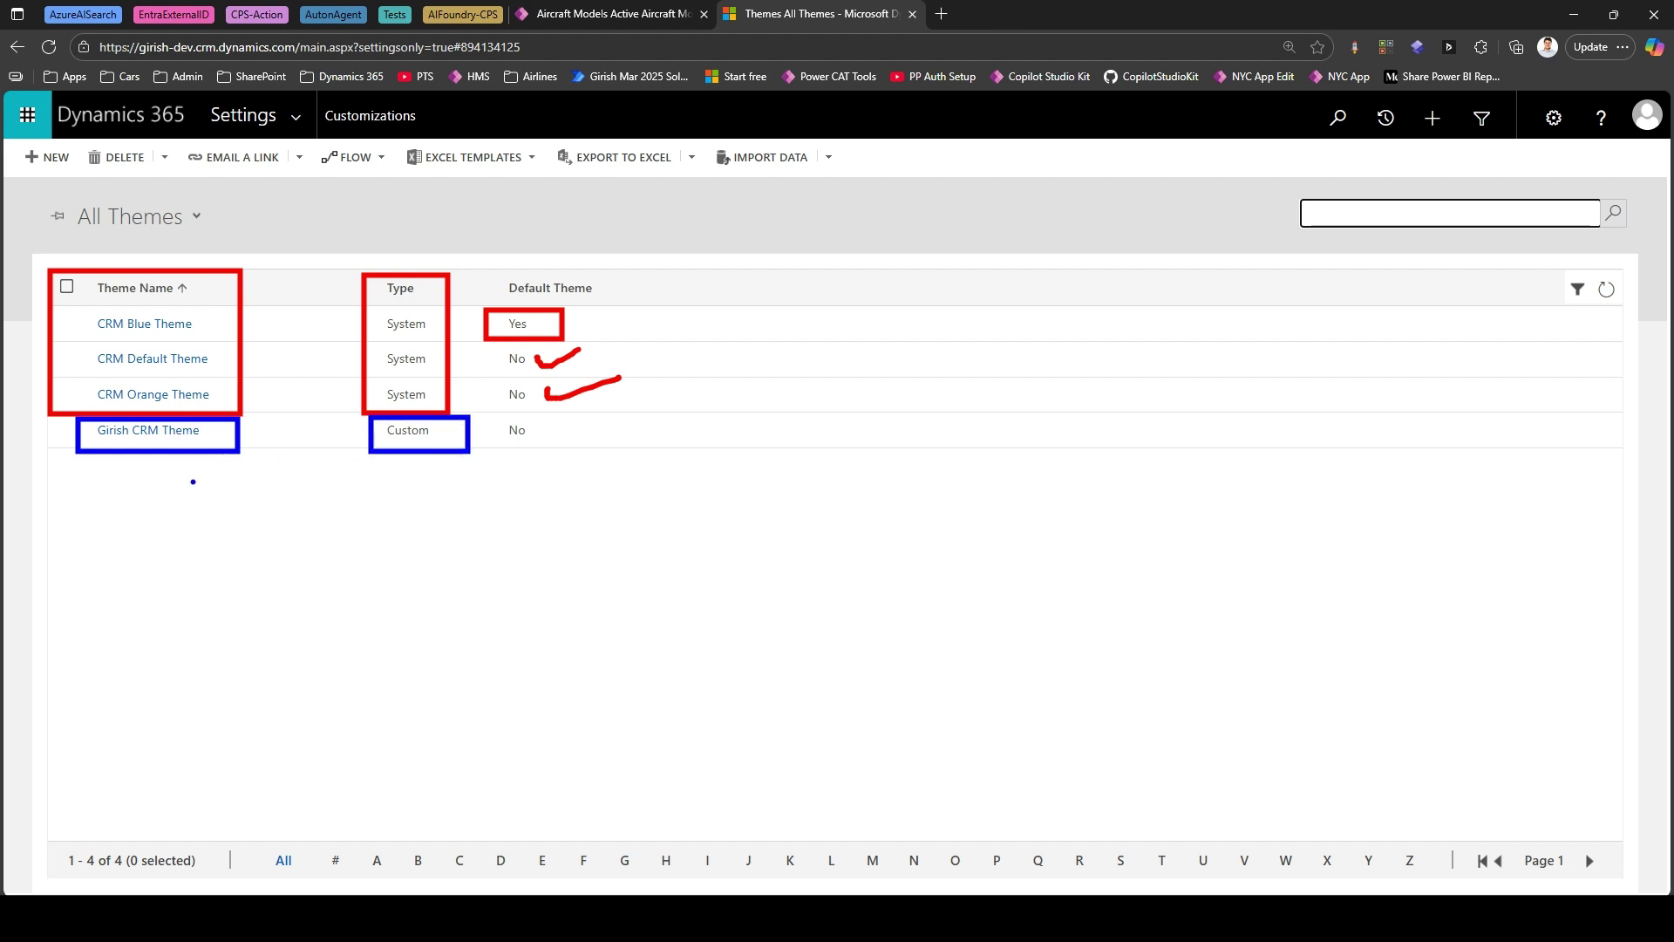
key(Escape)
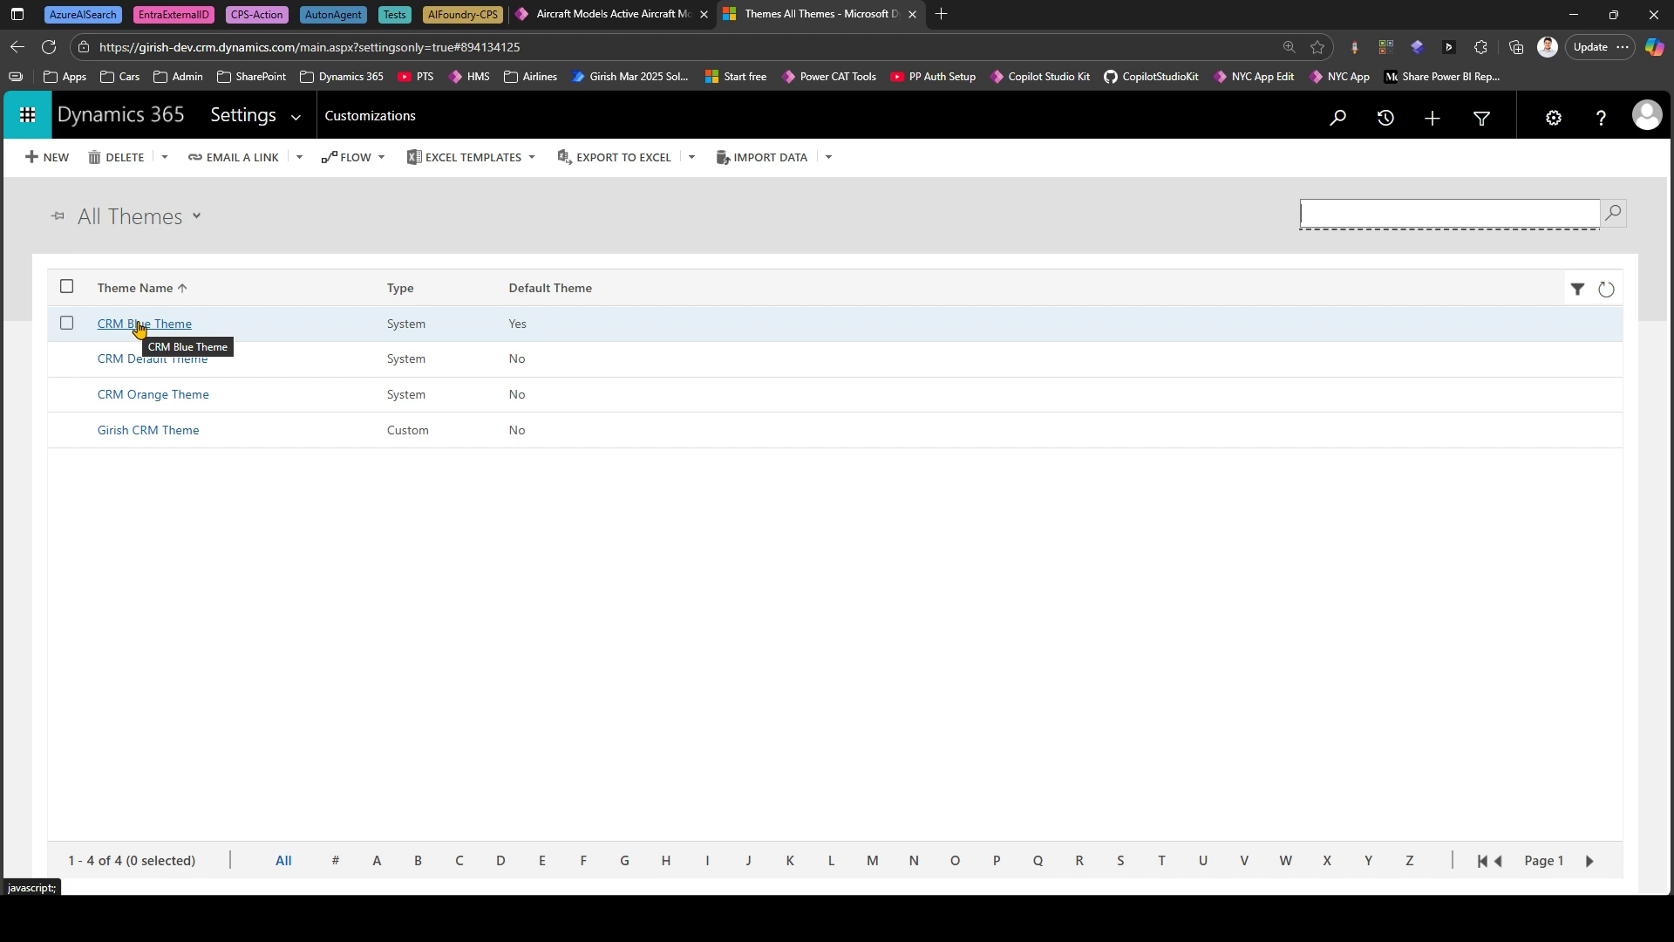
Open the CRM Blue Theme and examine its navigation bar and UI element color settings.
click(138, 326)
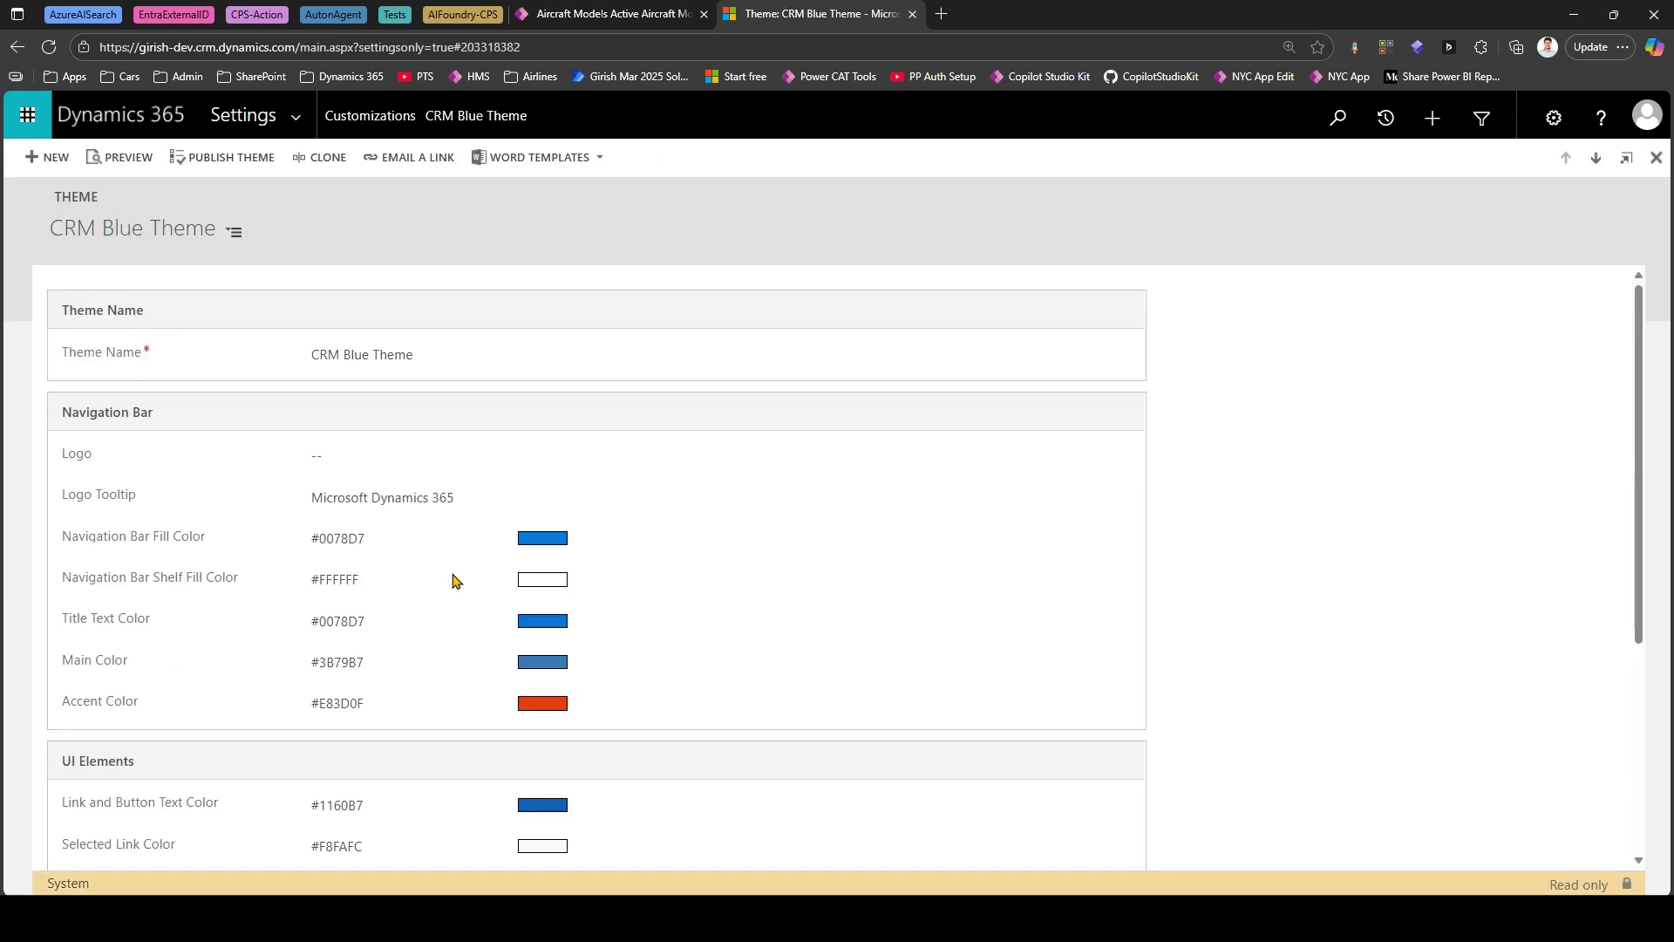
scroll(553, 531, down, 4)
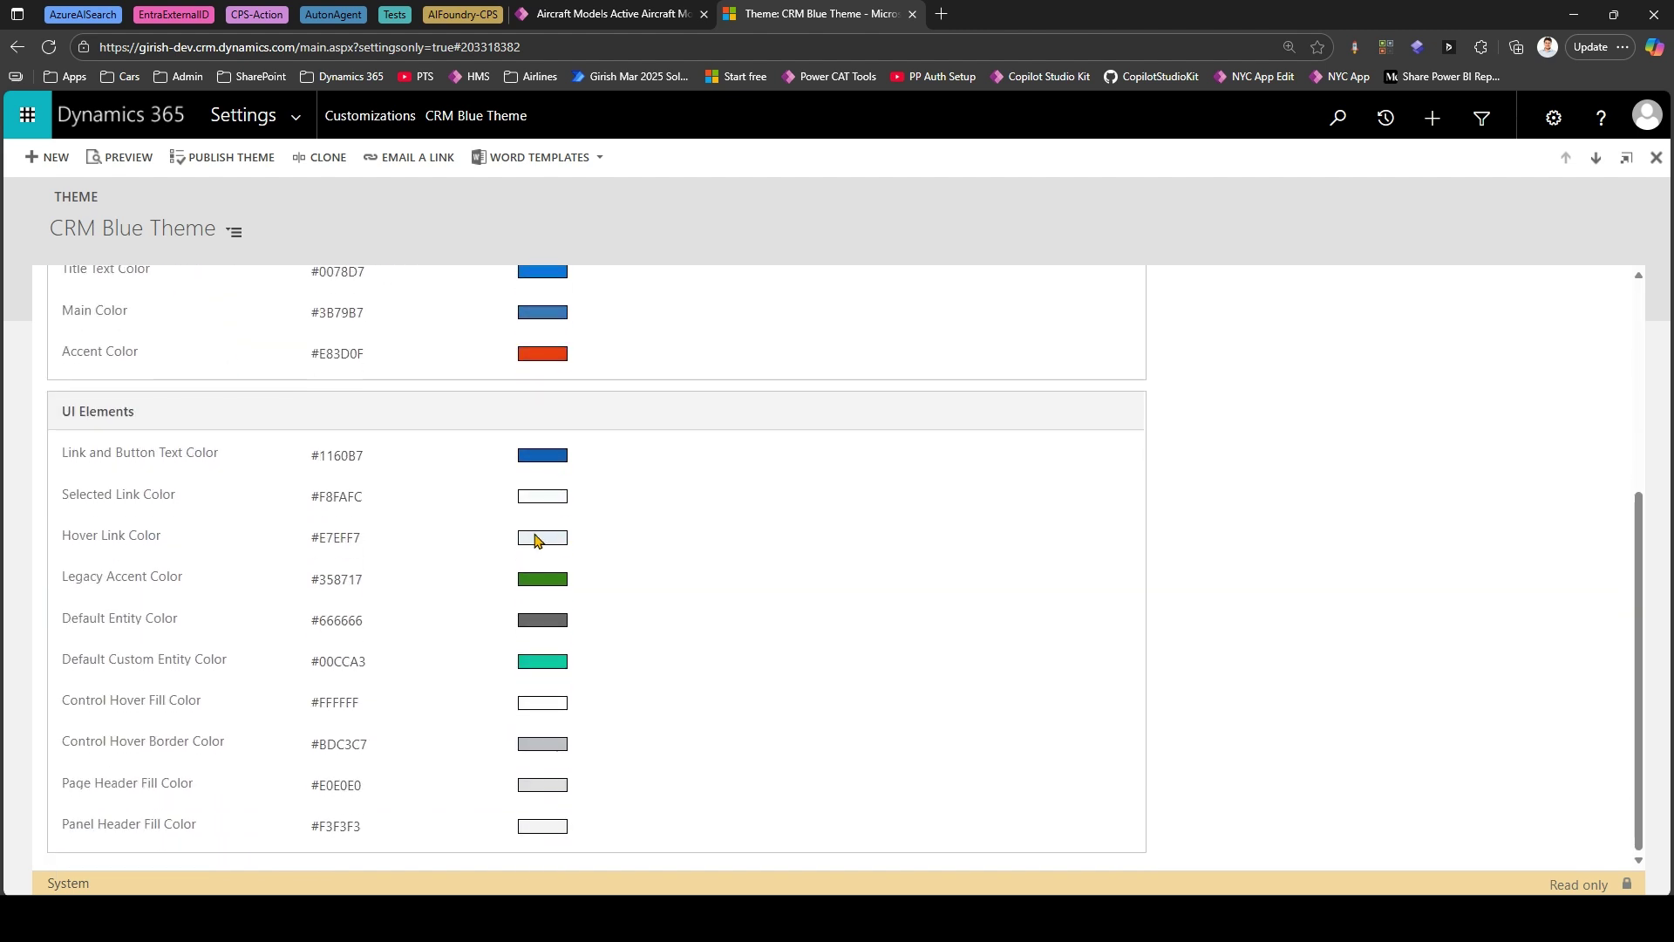
scroll(279, 496, up, 4)
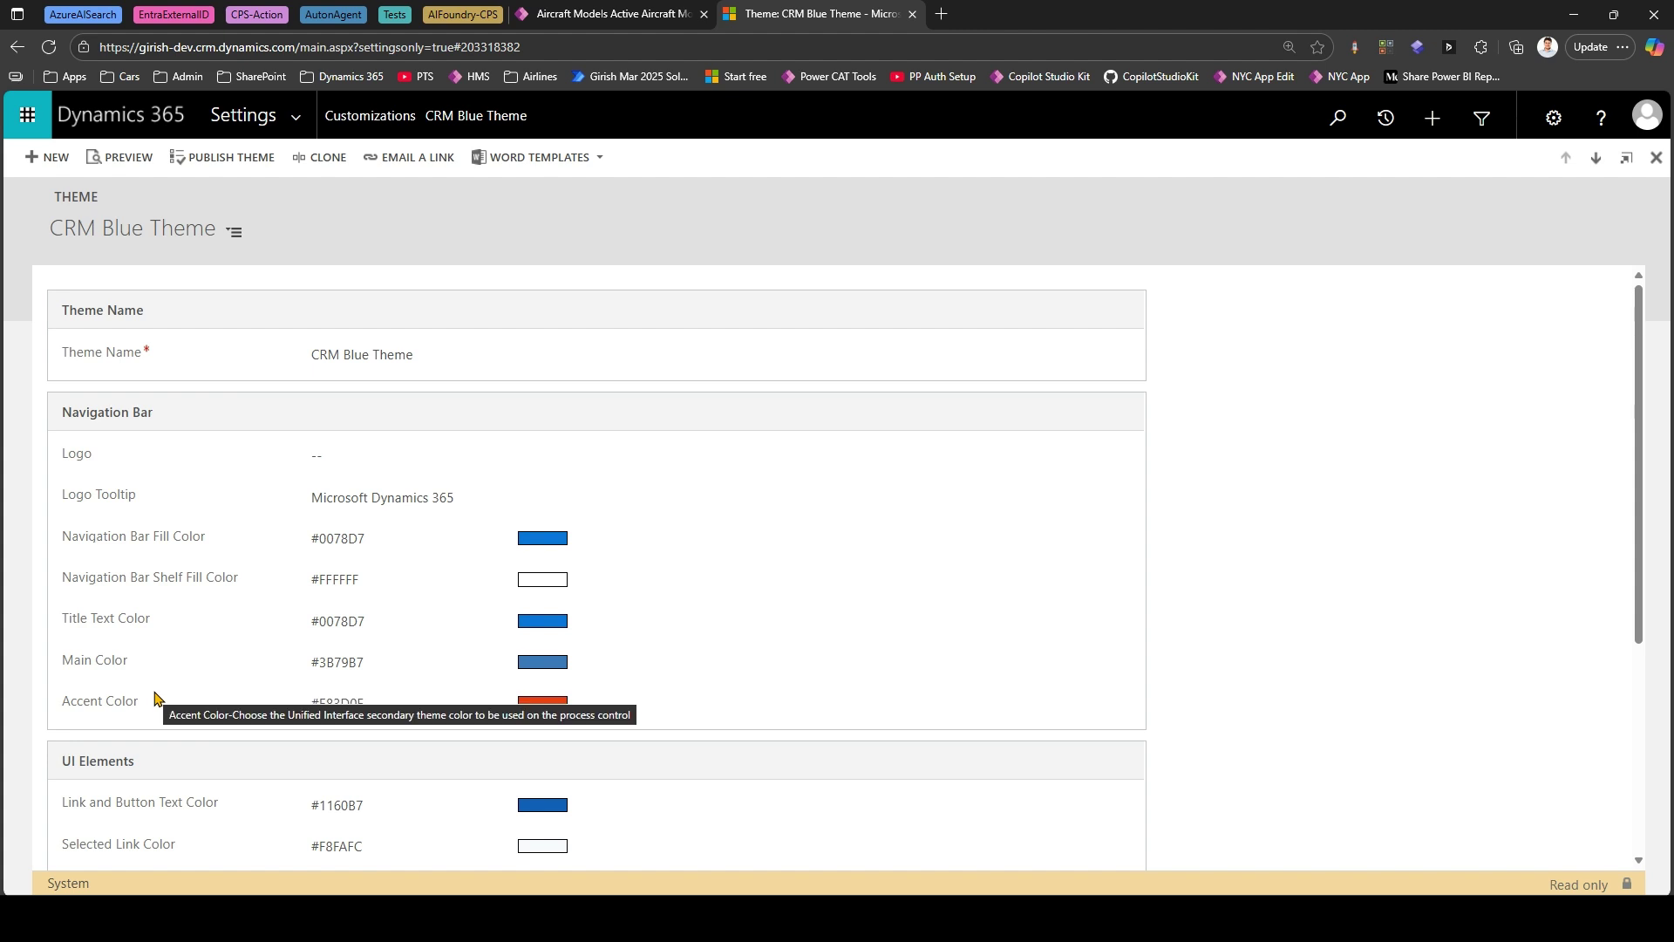
scroll(155, 698, down, 1)
scroll(155, 697, down, 3)
scroll(154, 680, down, 1)
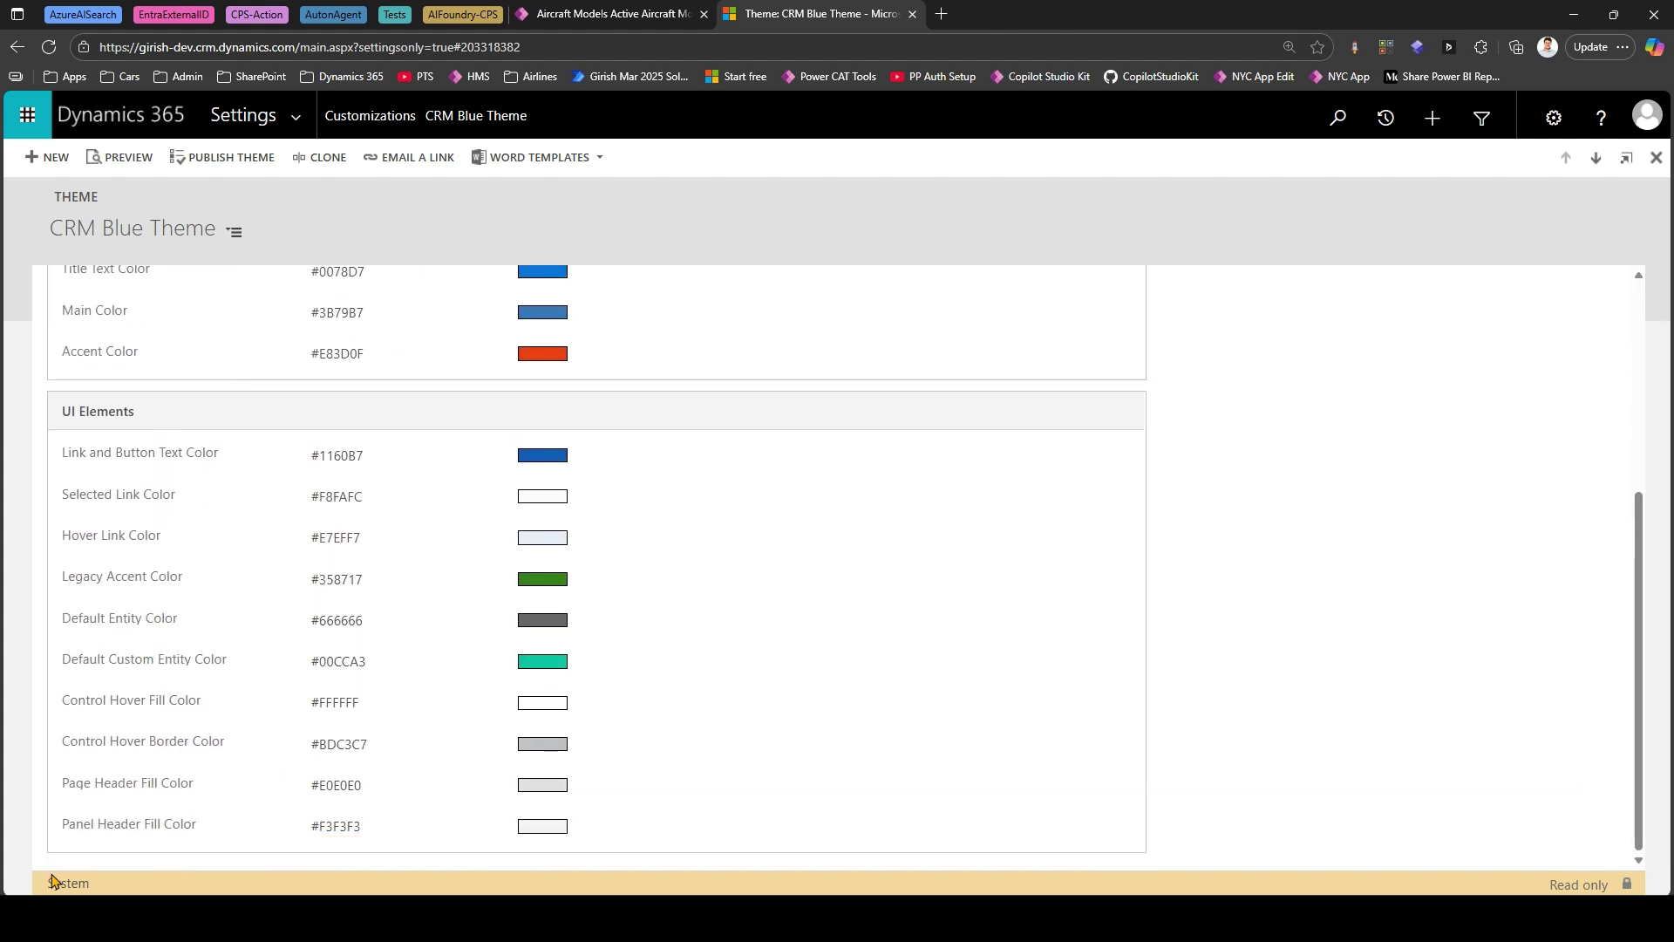
scroll(329, 741, up, 4)
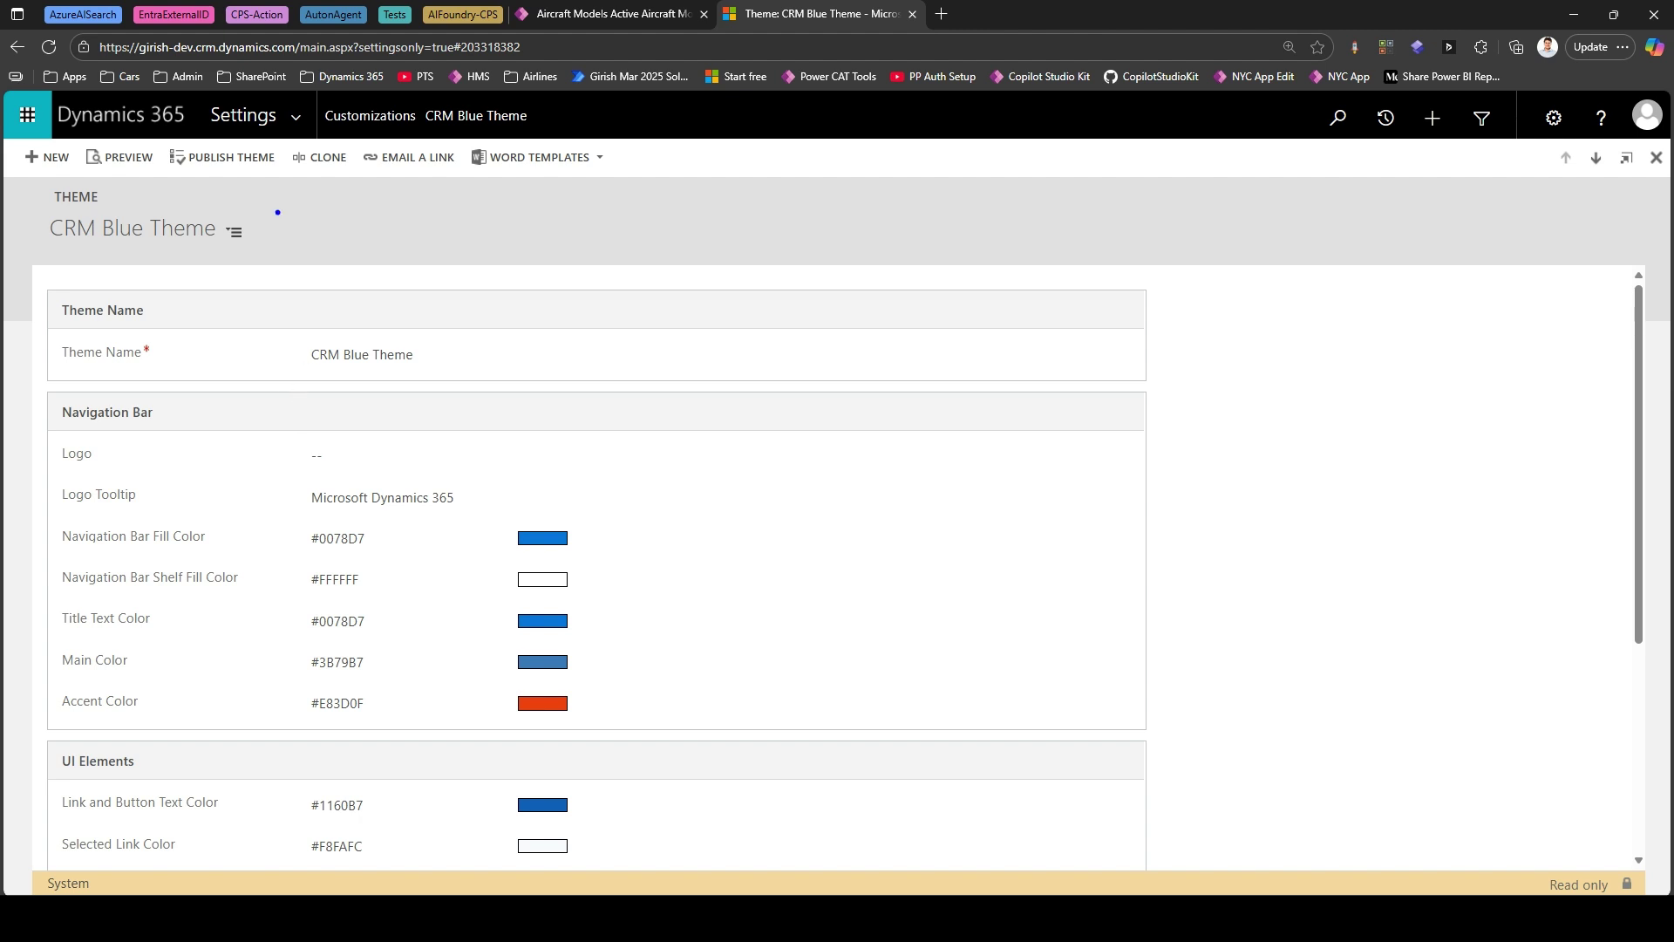
drag(286, 140, 355, 178)
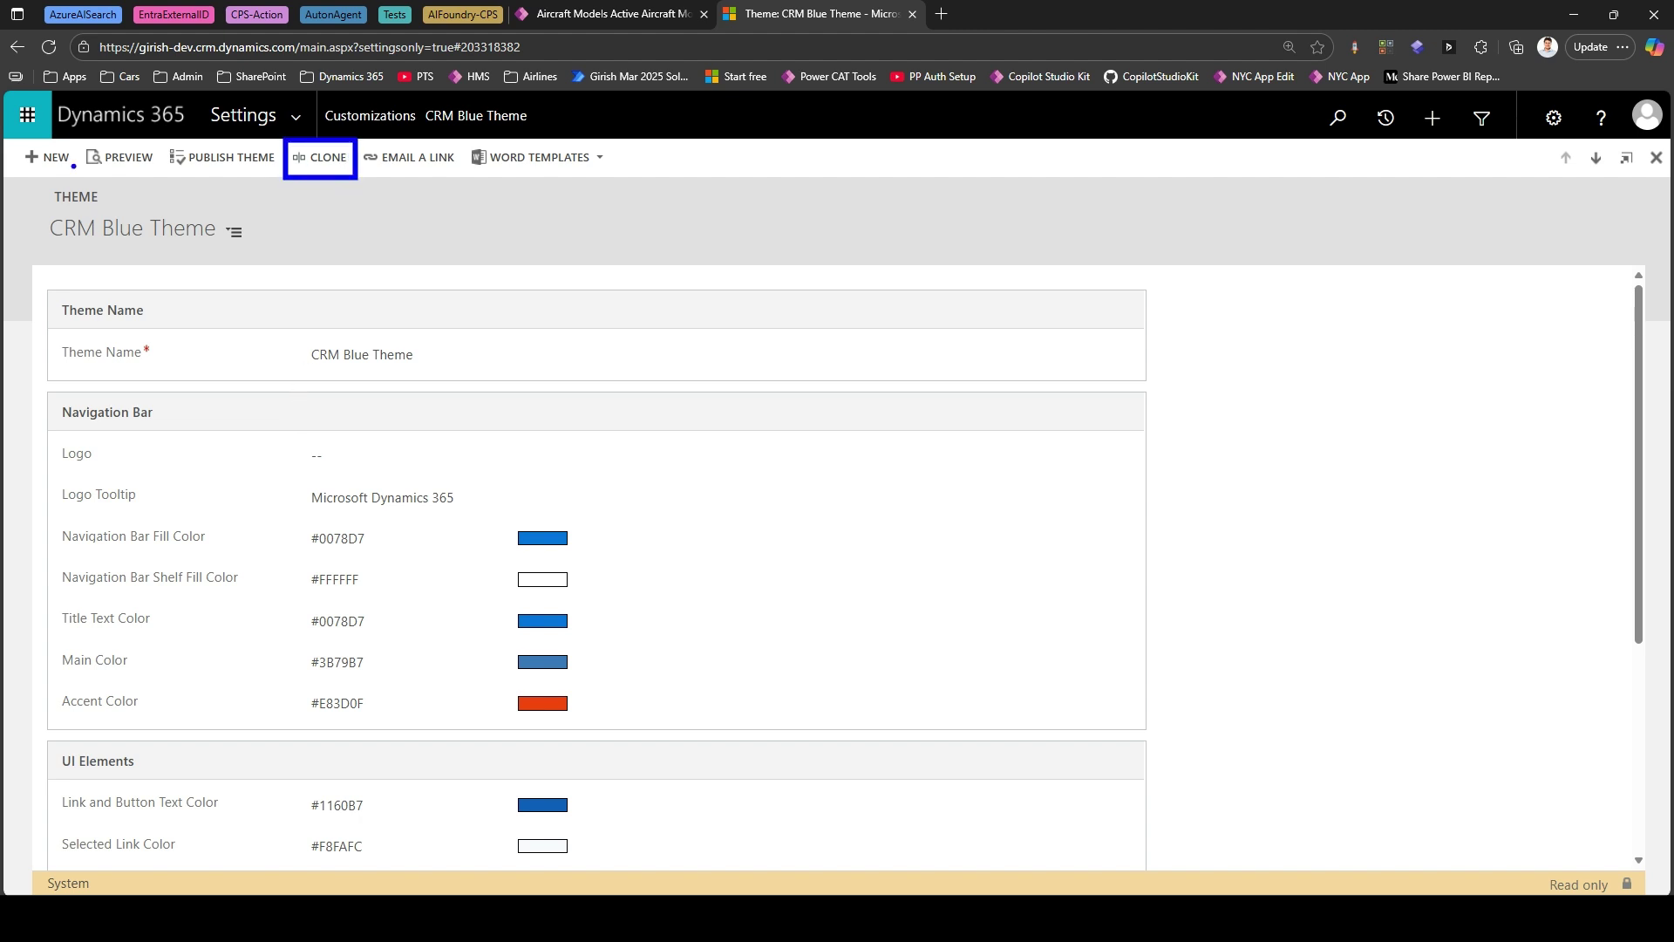
key(Escape)
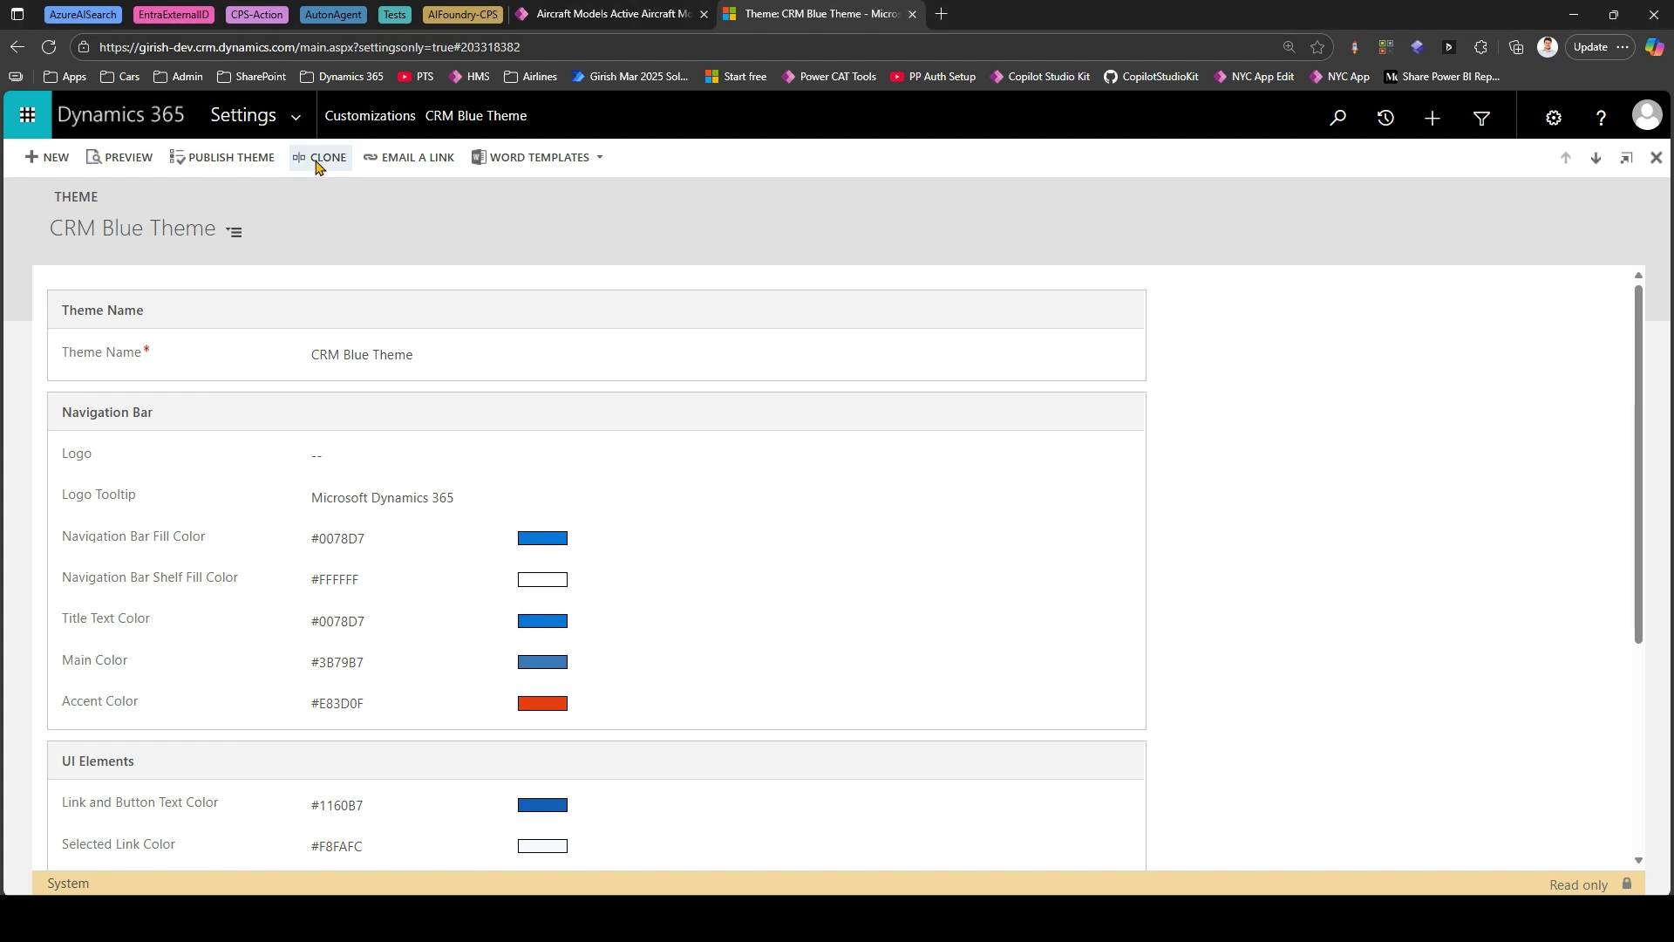
Clone the CRM Blue Theme and rename the copy "August Theme".
click(317, 160)
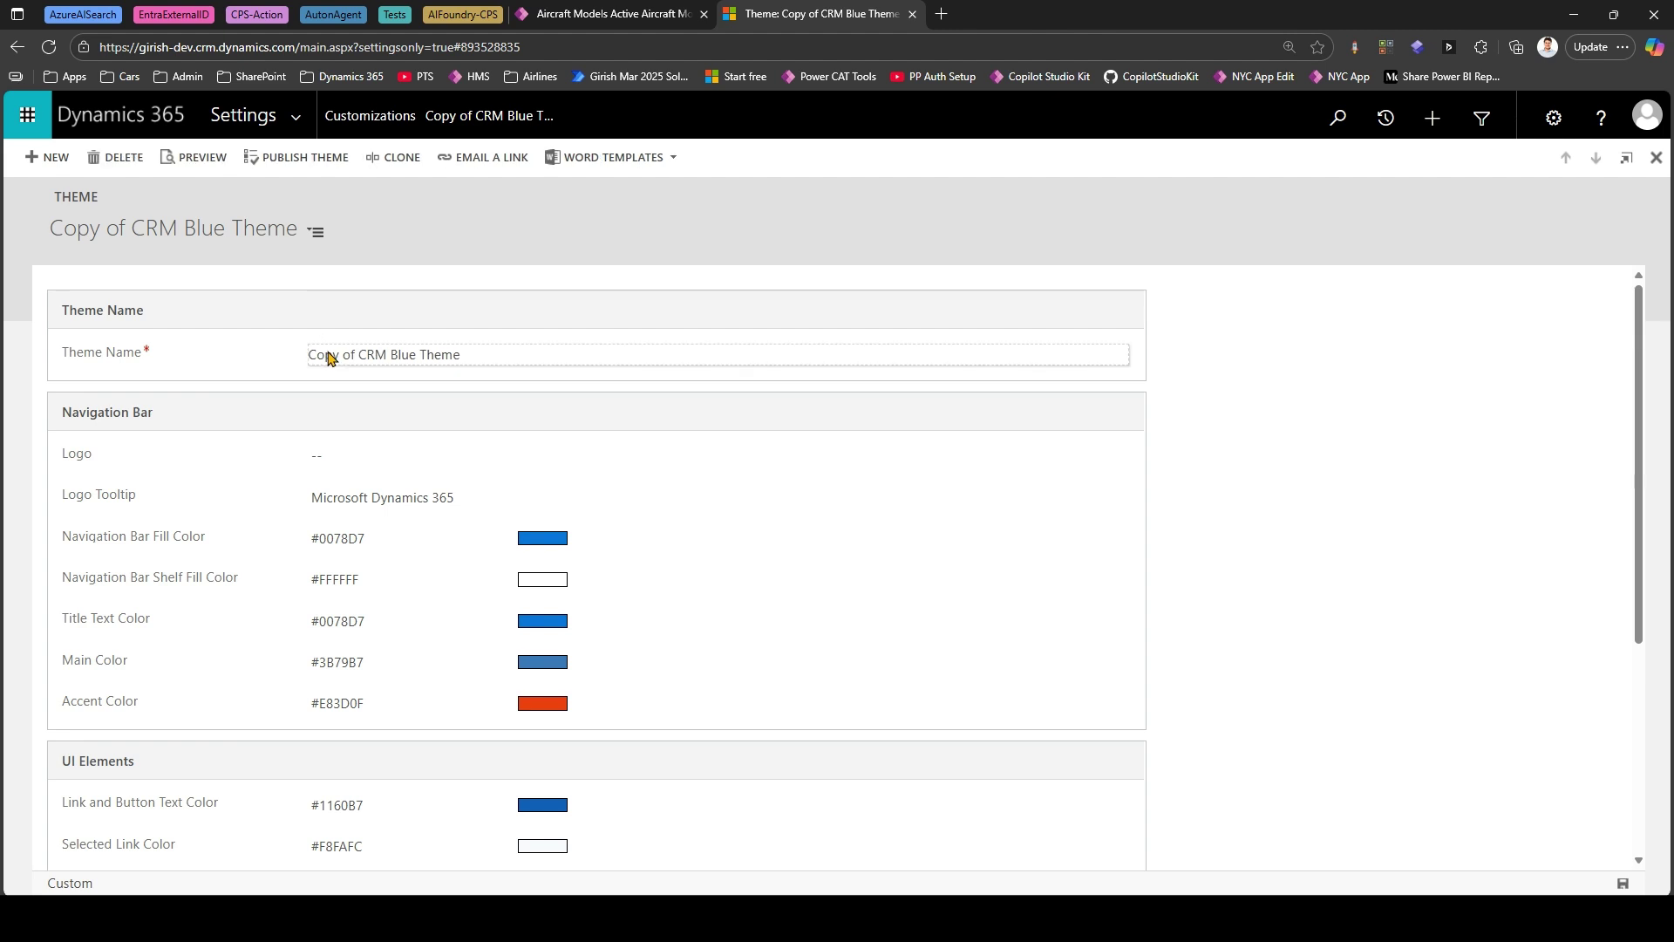
click(409, 353)
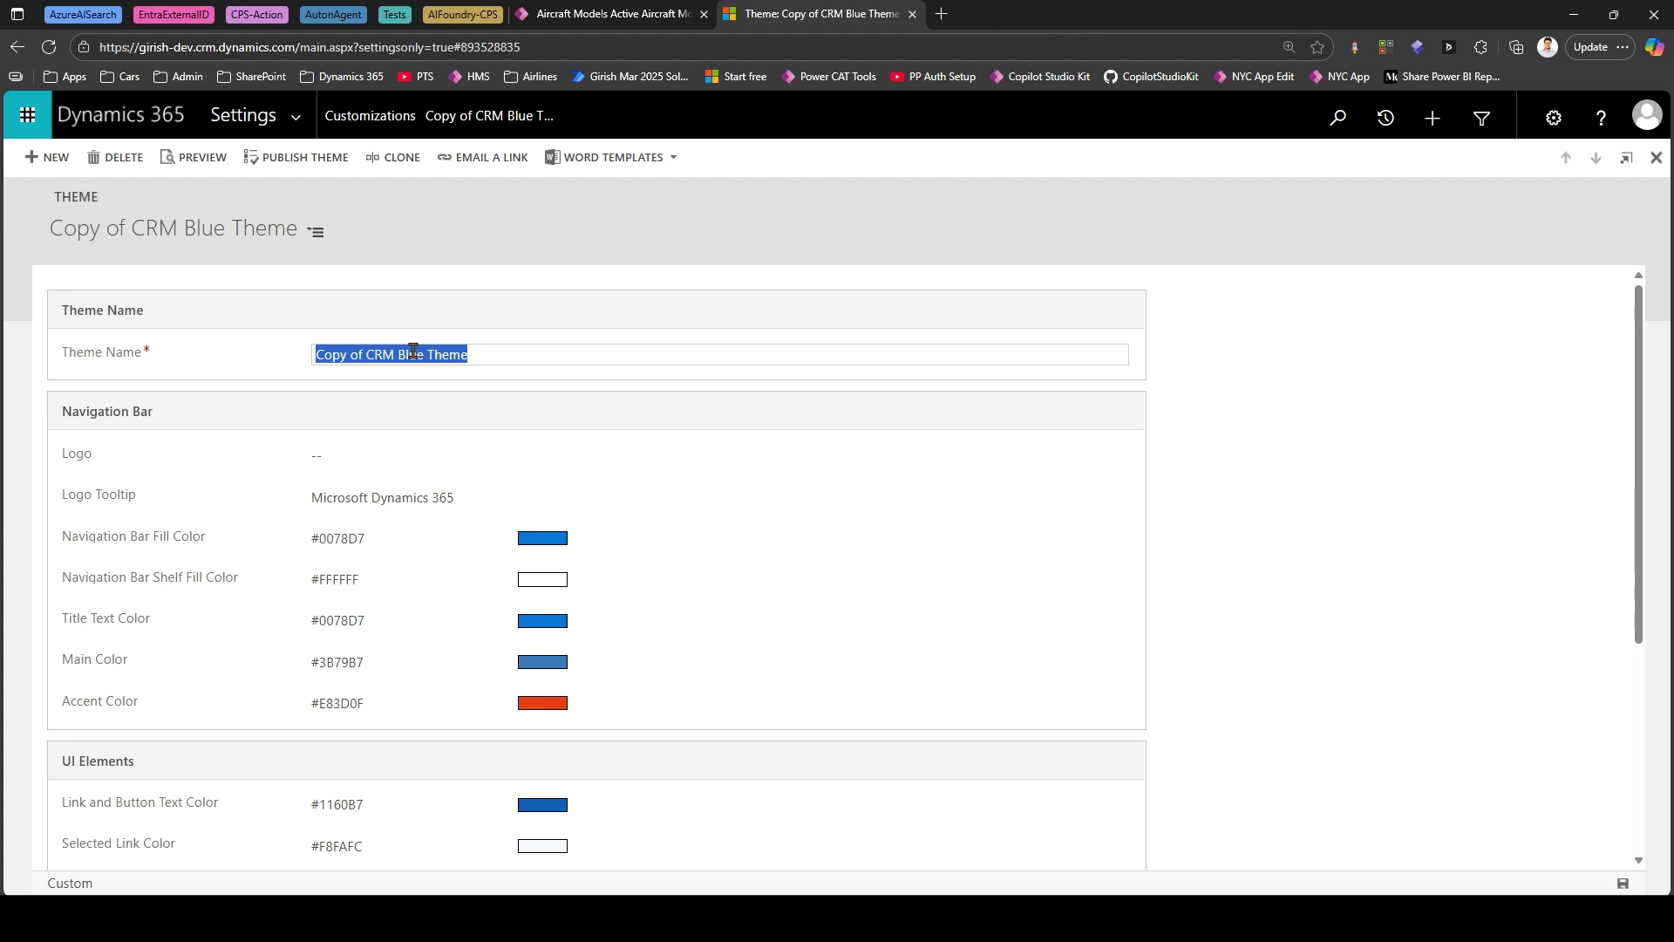
text(A)
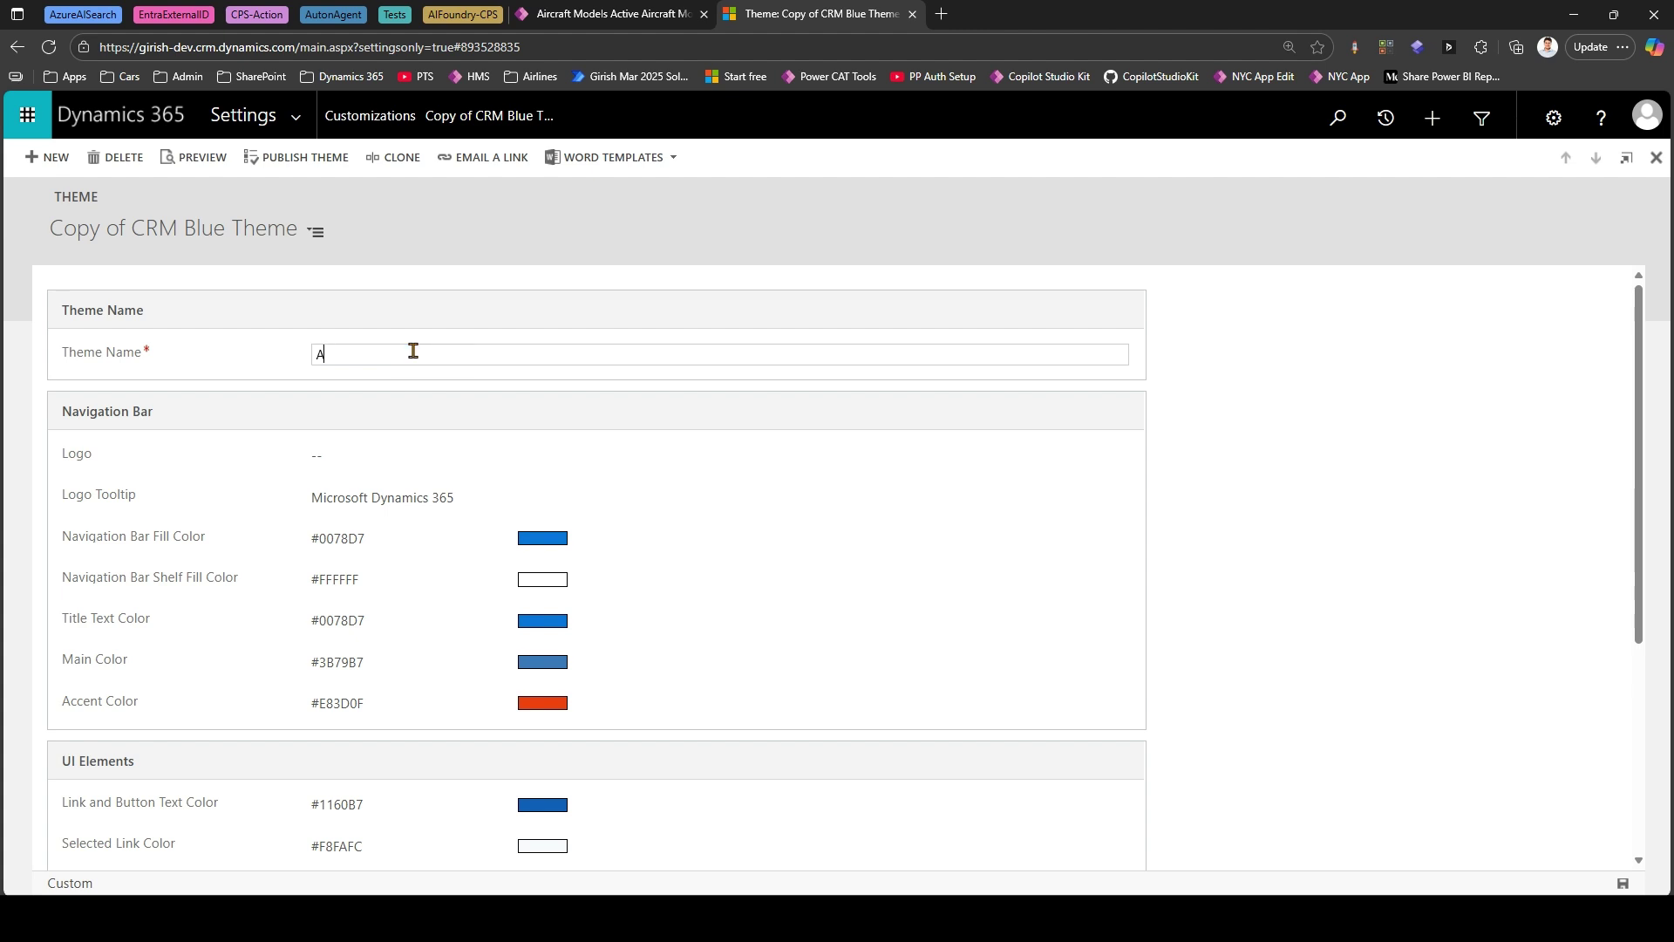
text(ugust Theme)
Set the August Theme's Navigation Bar Fill Color to #073412.
click(559, 545)
click(372, 539)
click(369, 539)
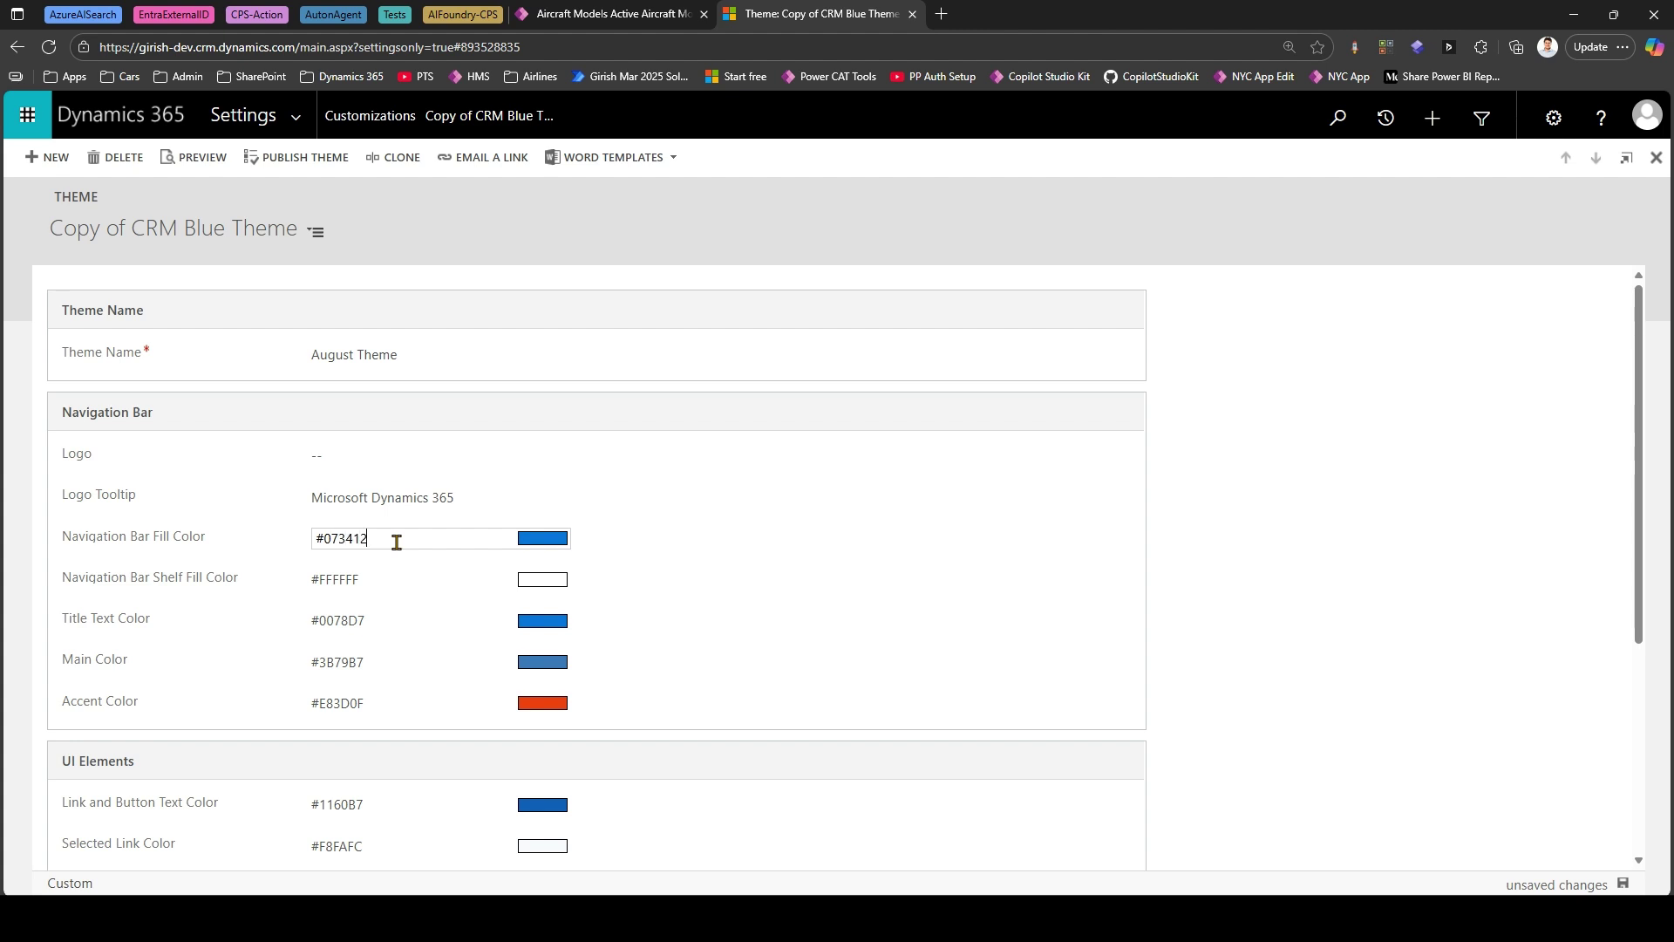
click(443, 583)
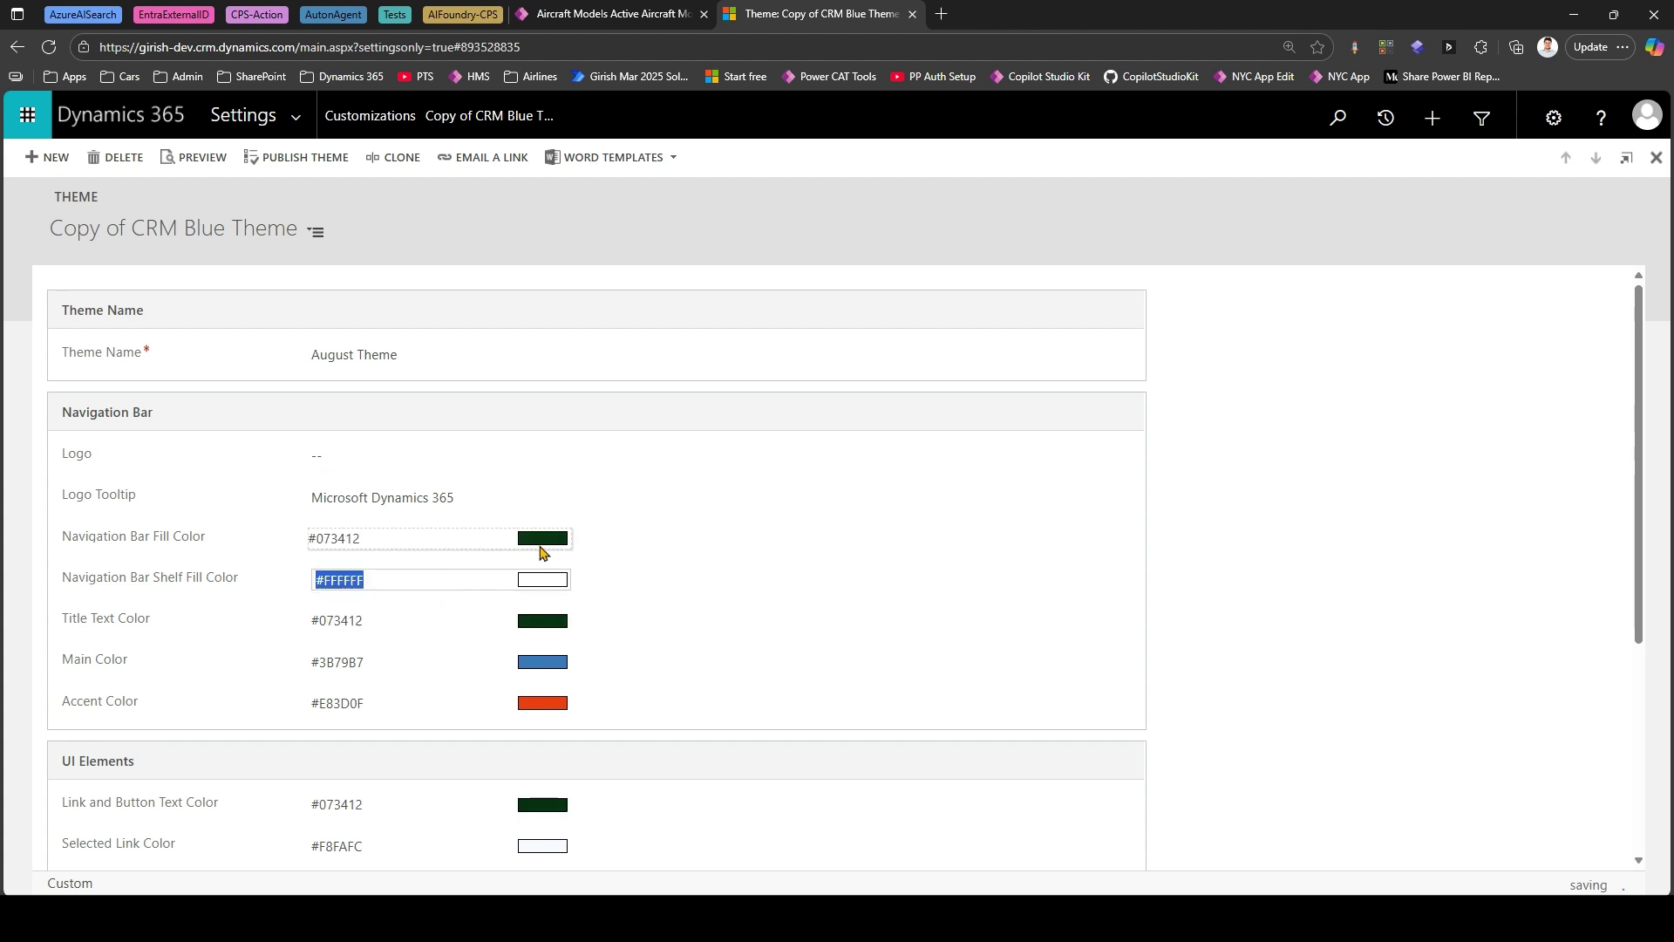
Set the August Theme's Navigation Bar Fill Color to #AA3412.
click(330, 538)
click(343, 538)
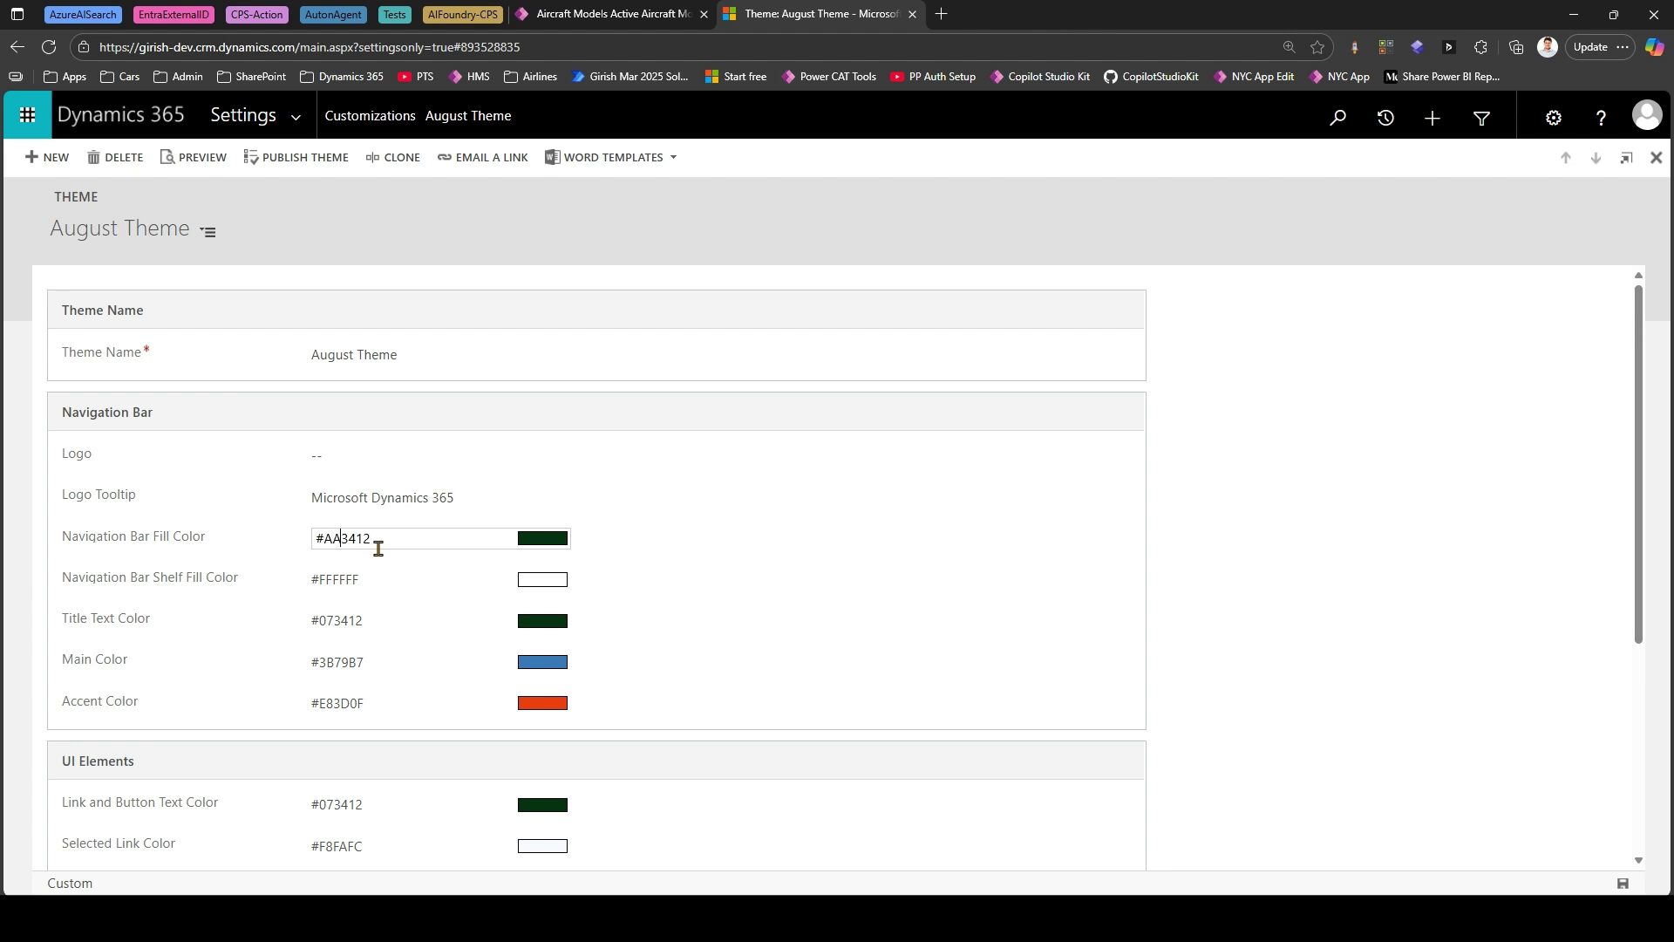
click(384, 580)
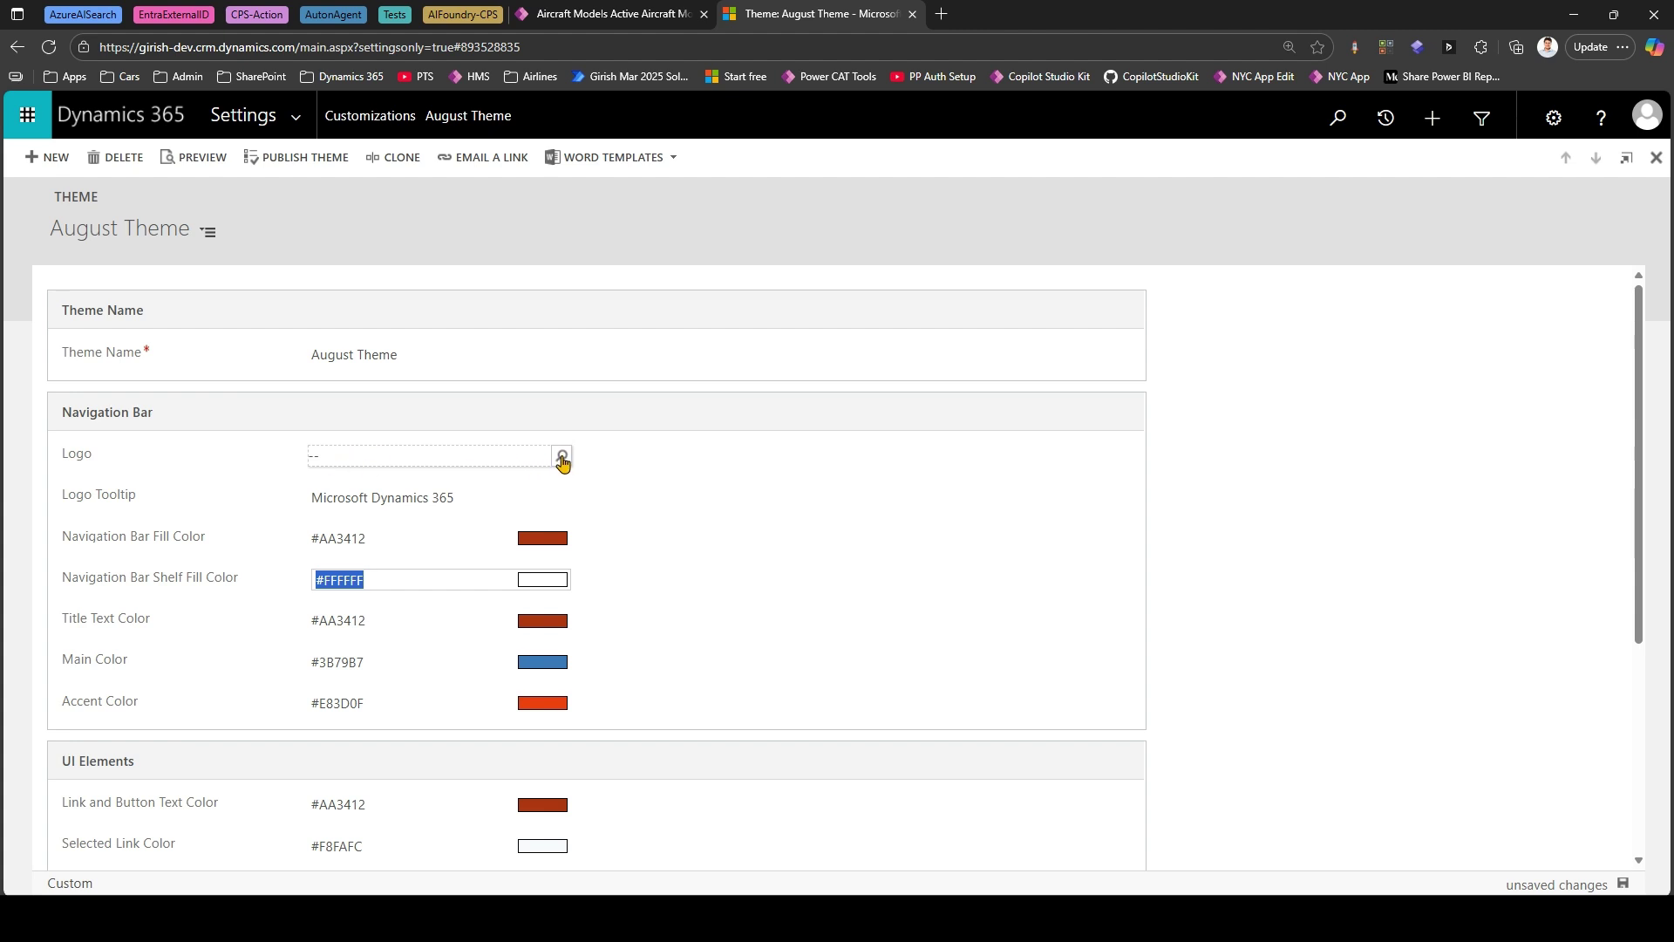
Start a new web resource for the theme's logo and name it with the owner's first name followed by "SignatureGold".
click(479, 464)
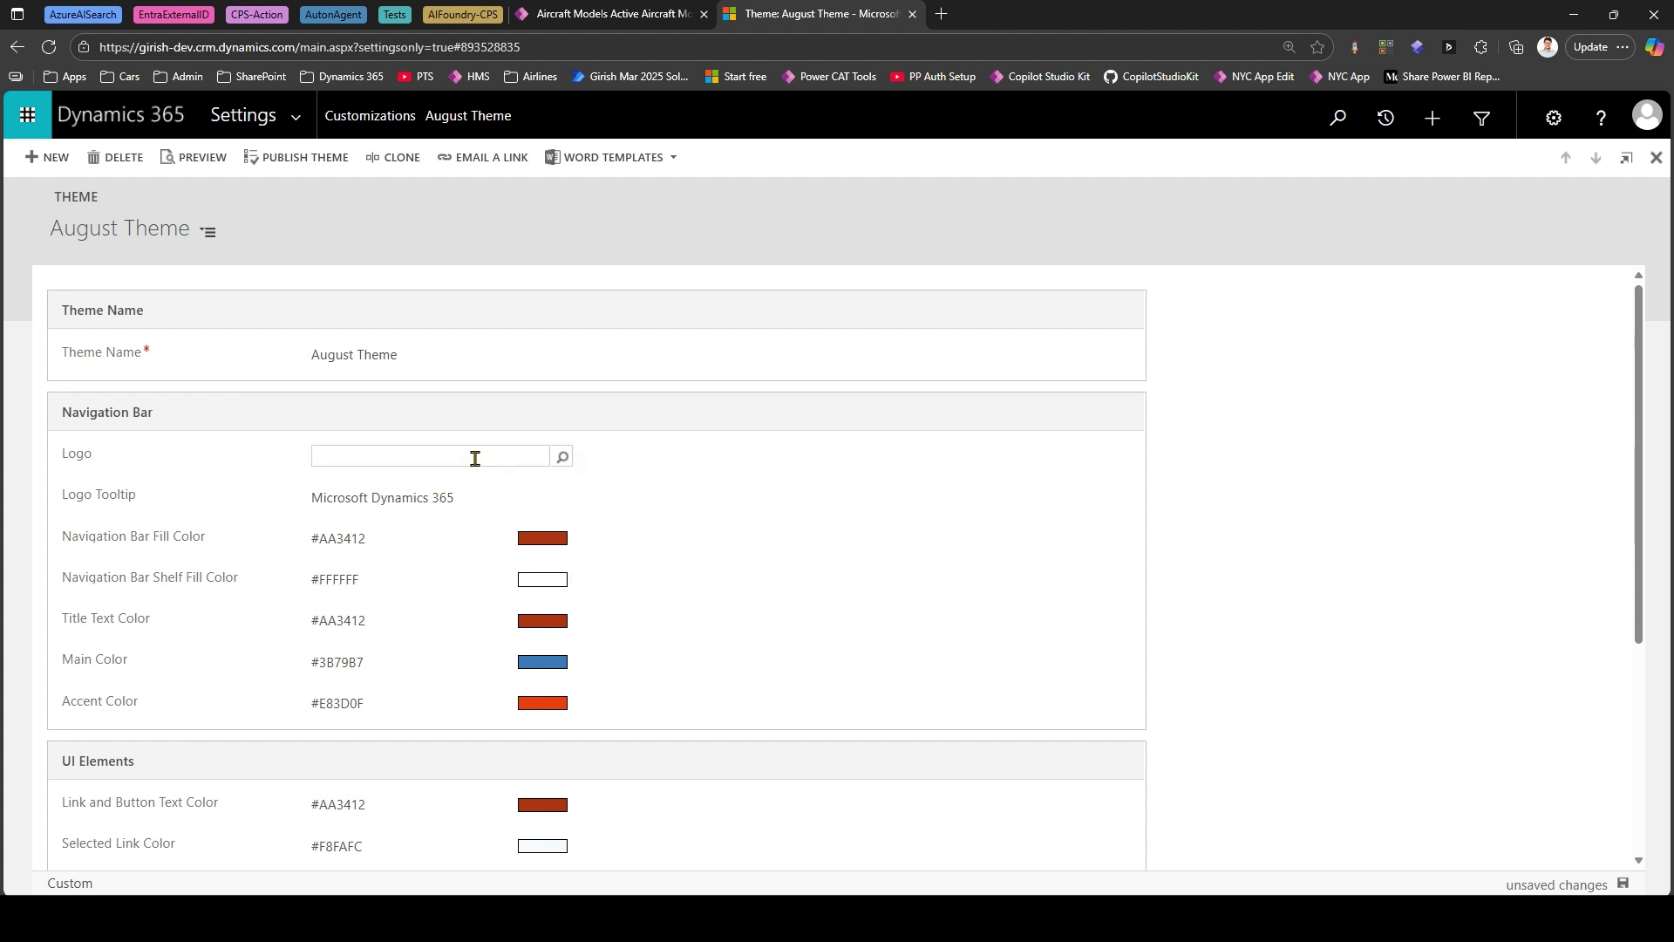
click(540, 457)
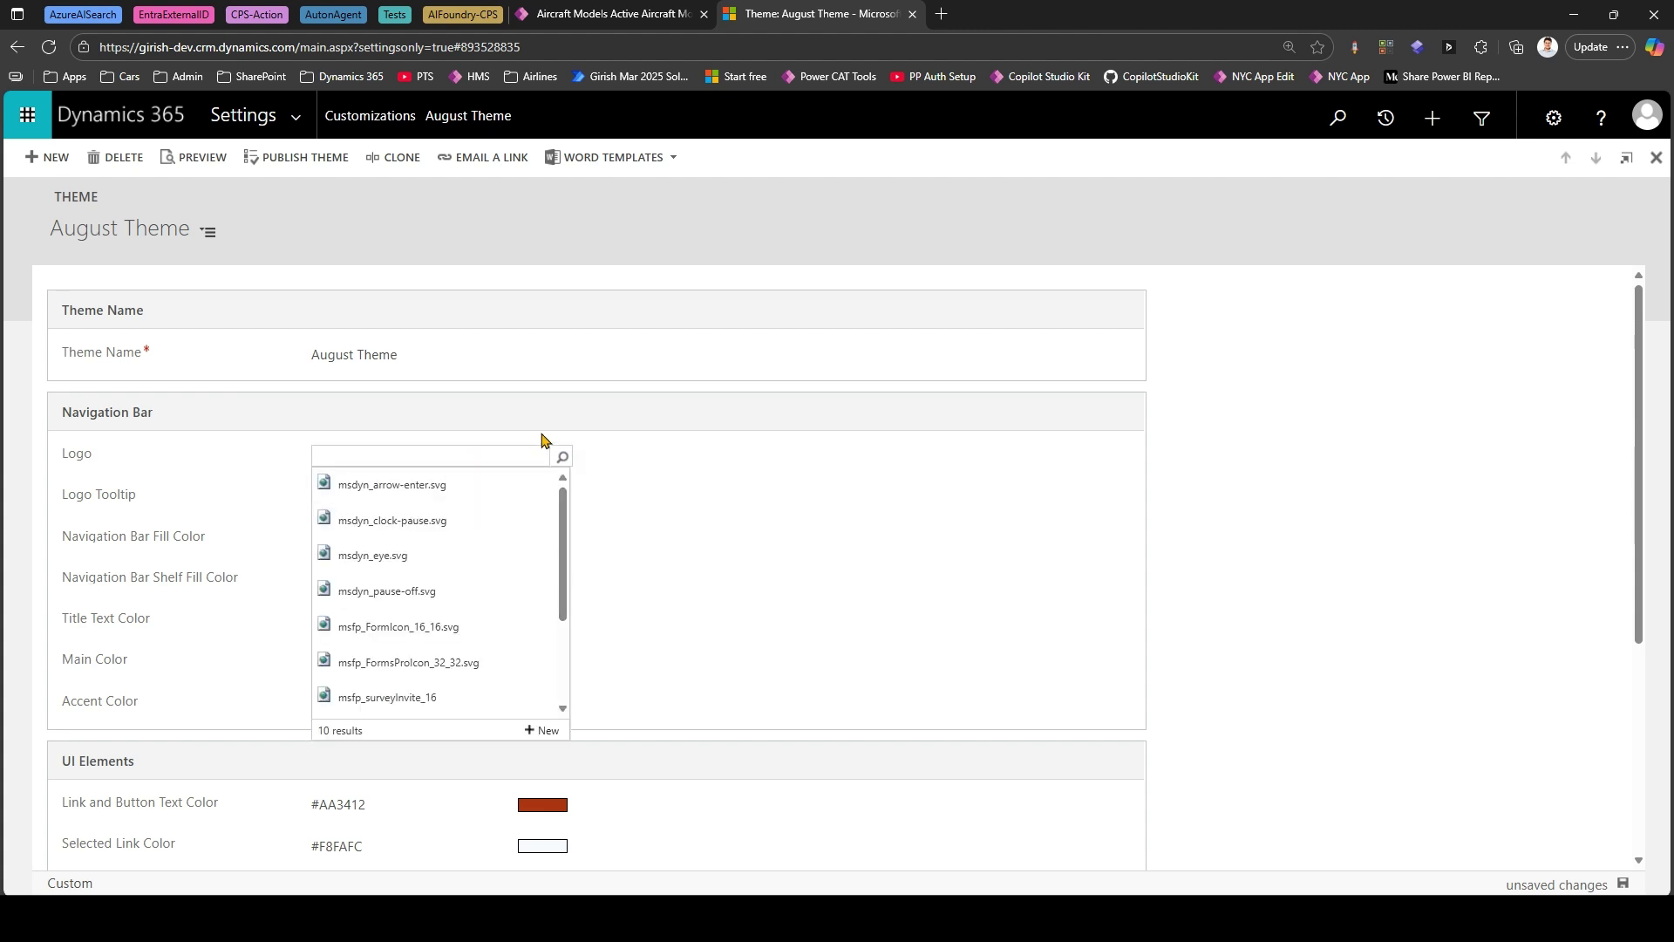
click(454, 458)
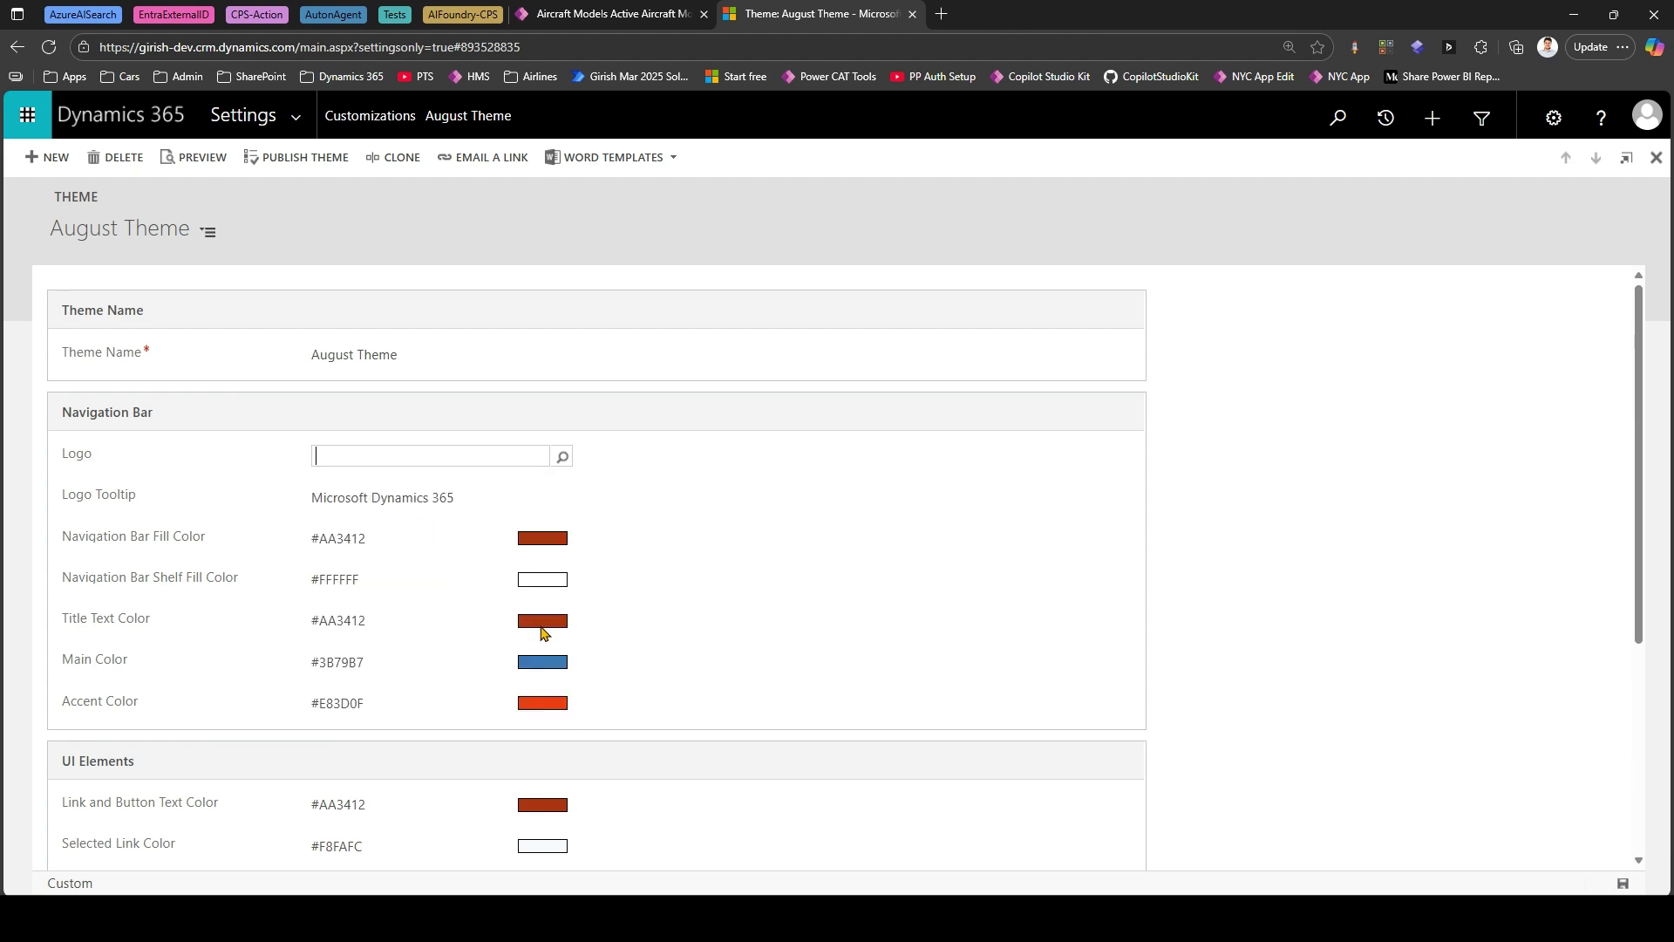
click(463, 447)
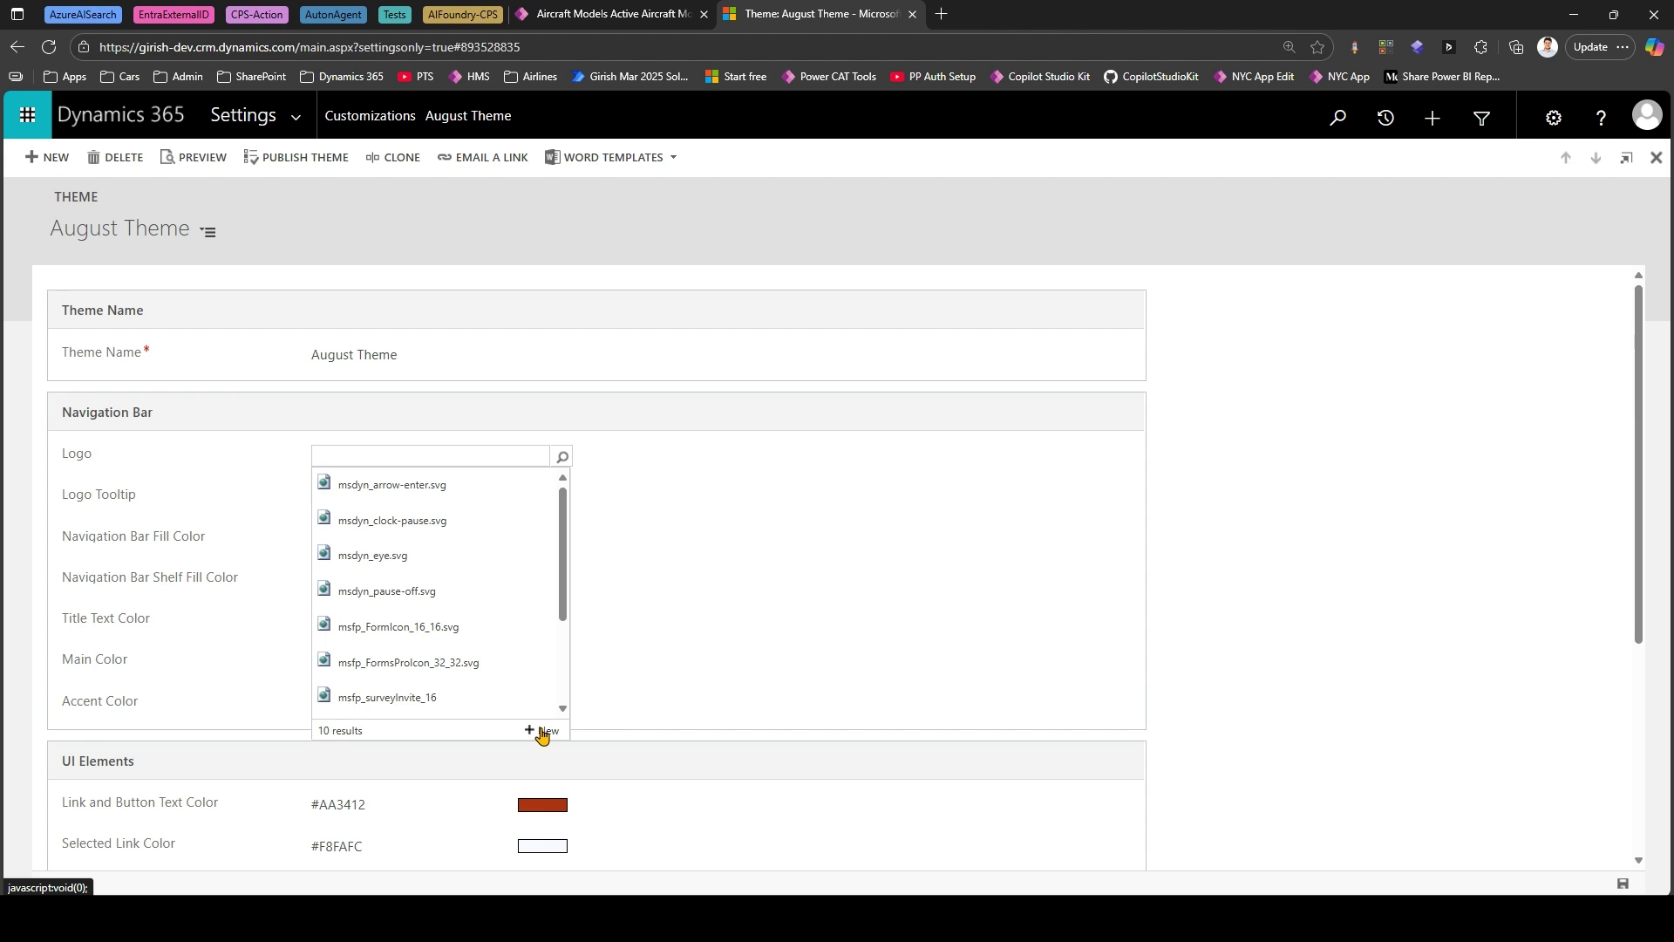
click(541, 732)
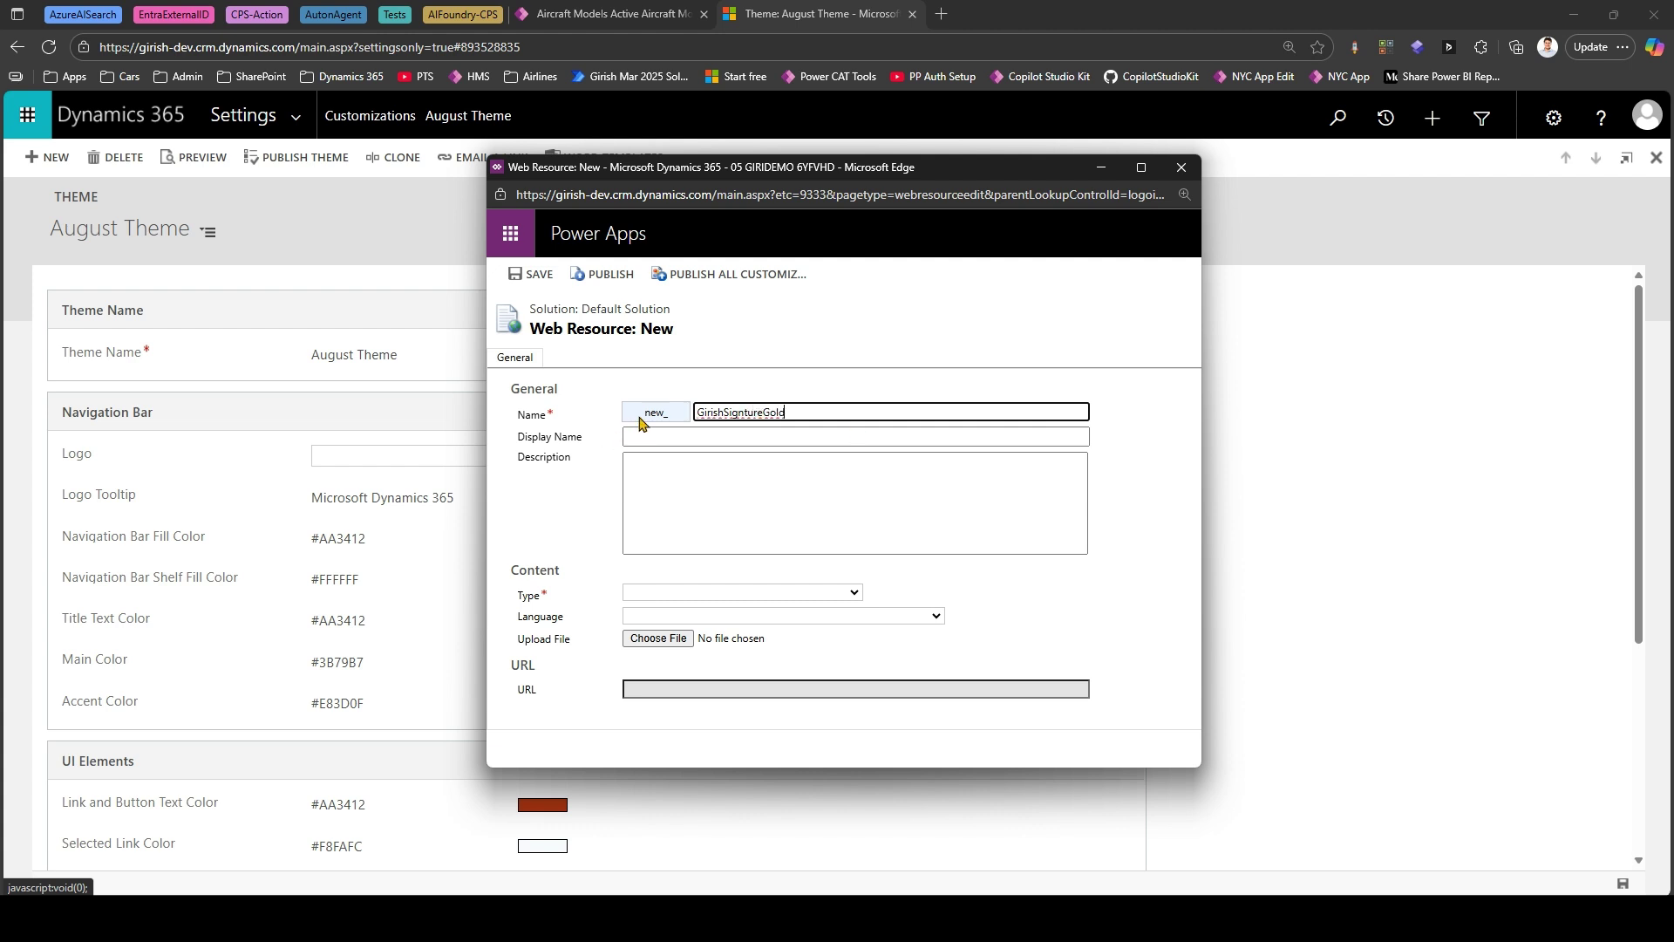
click(747, 411)
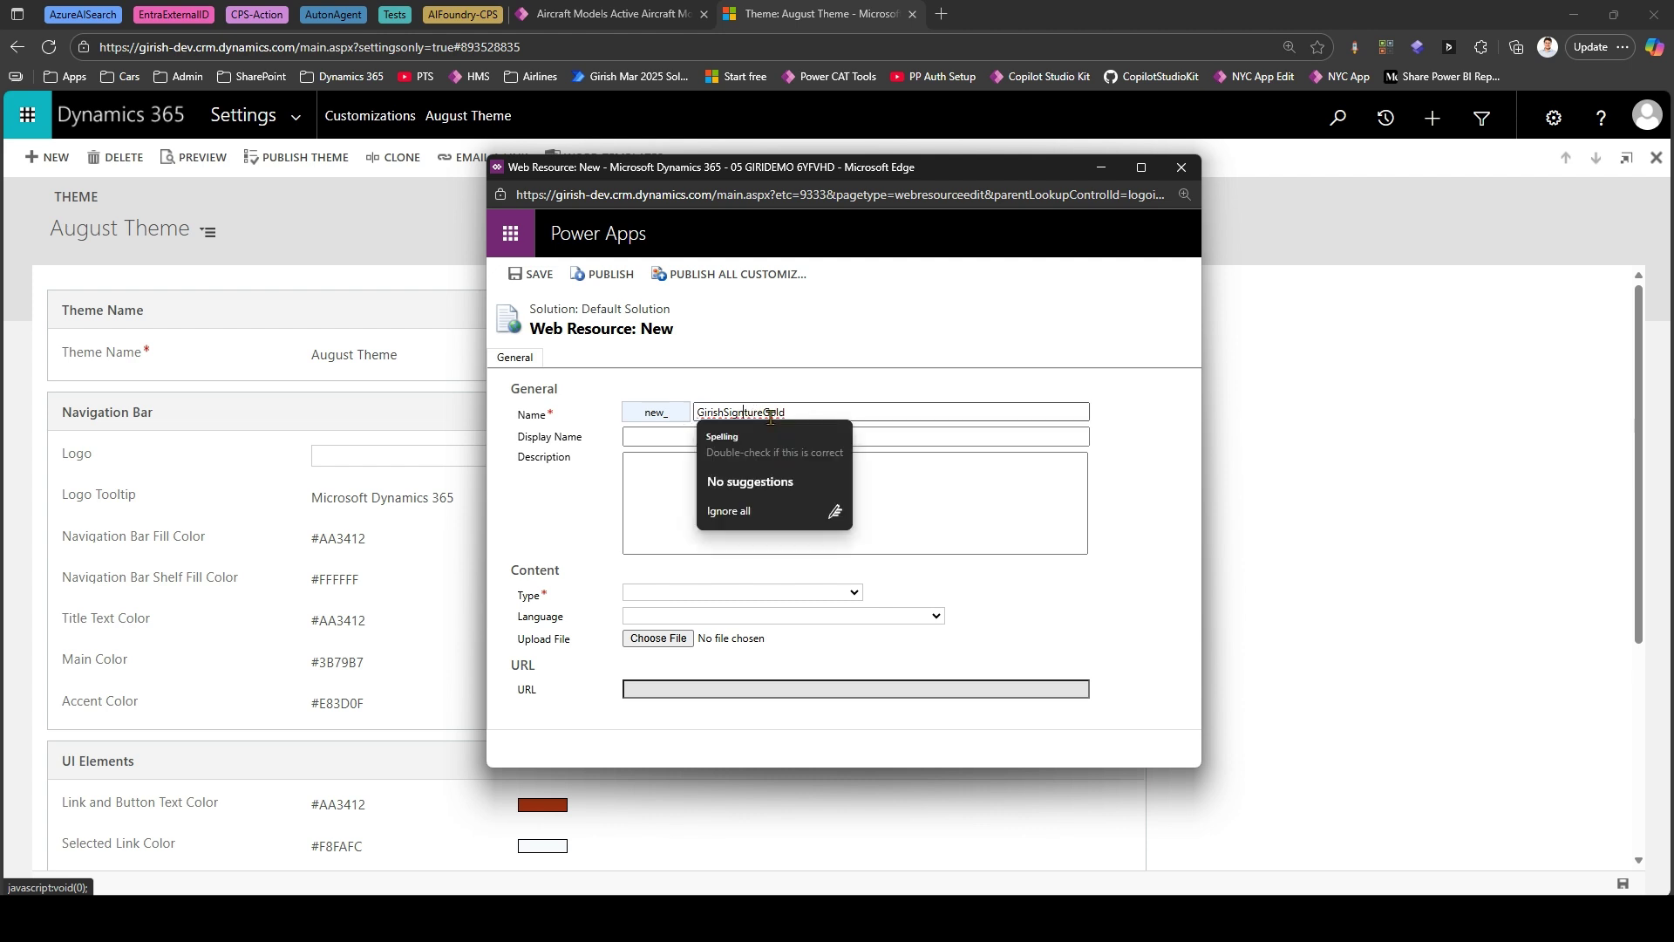
text(a)
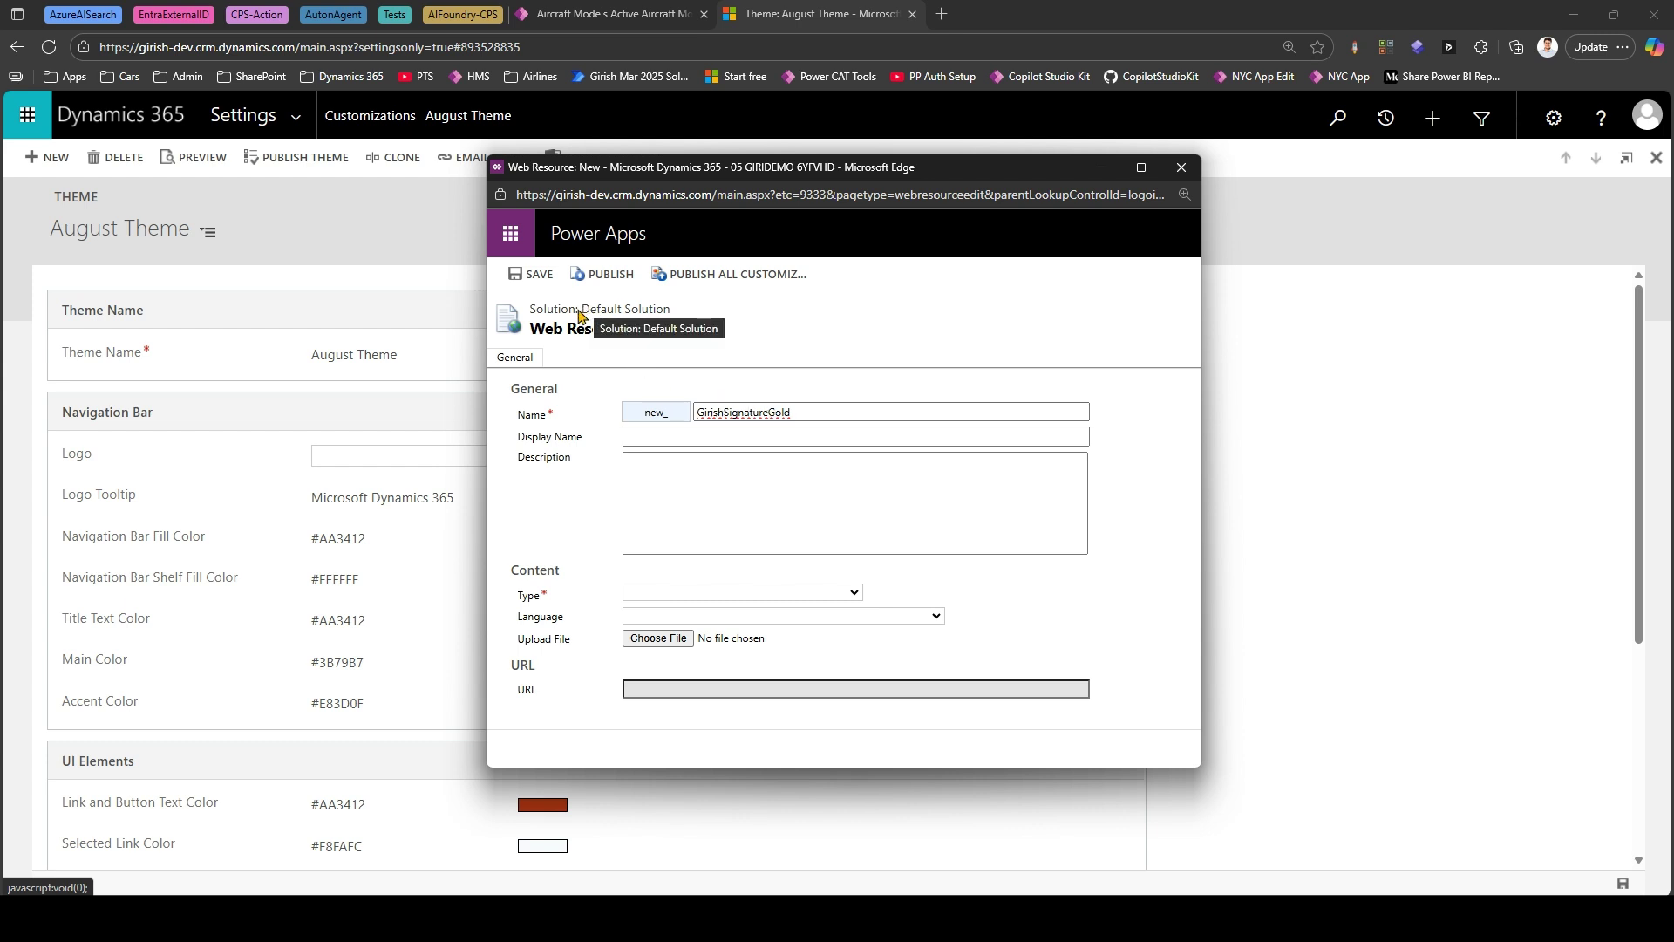
drag(581, 310, 665, 307)
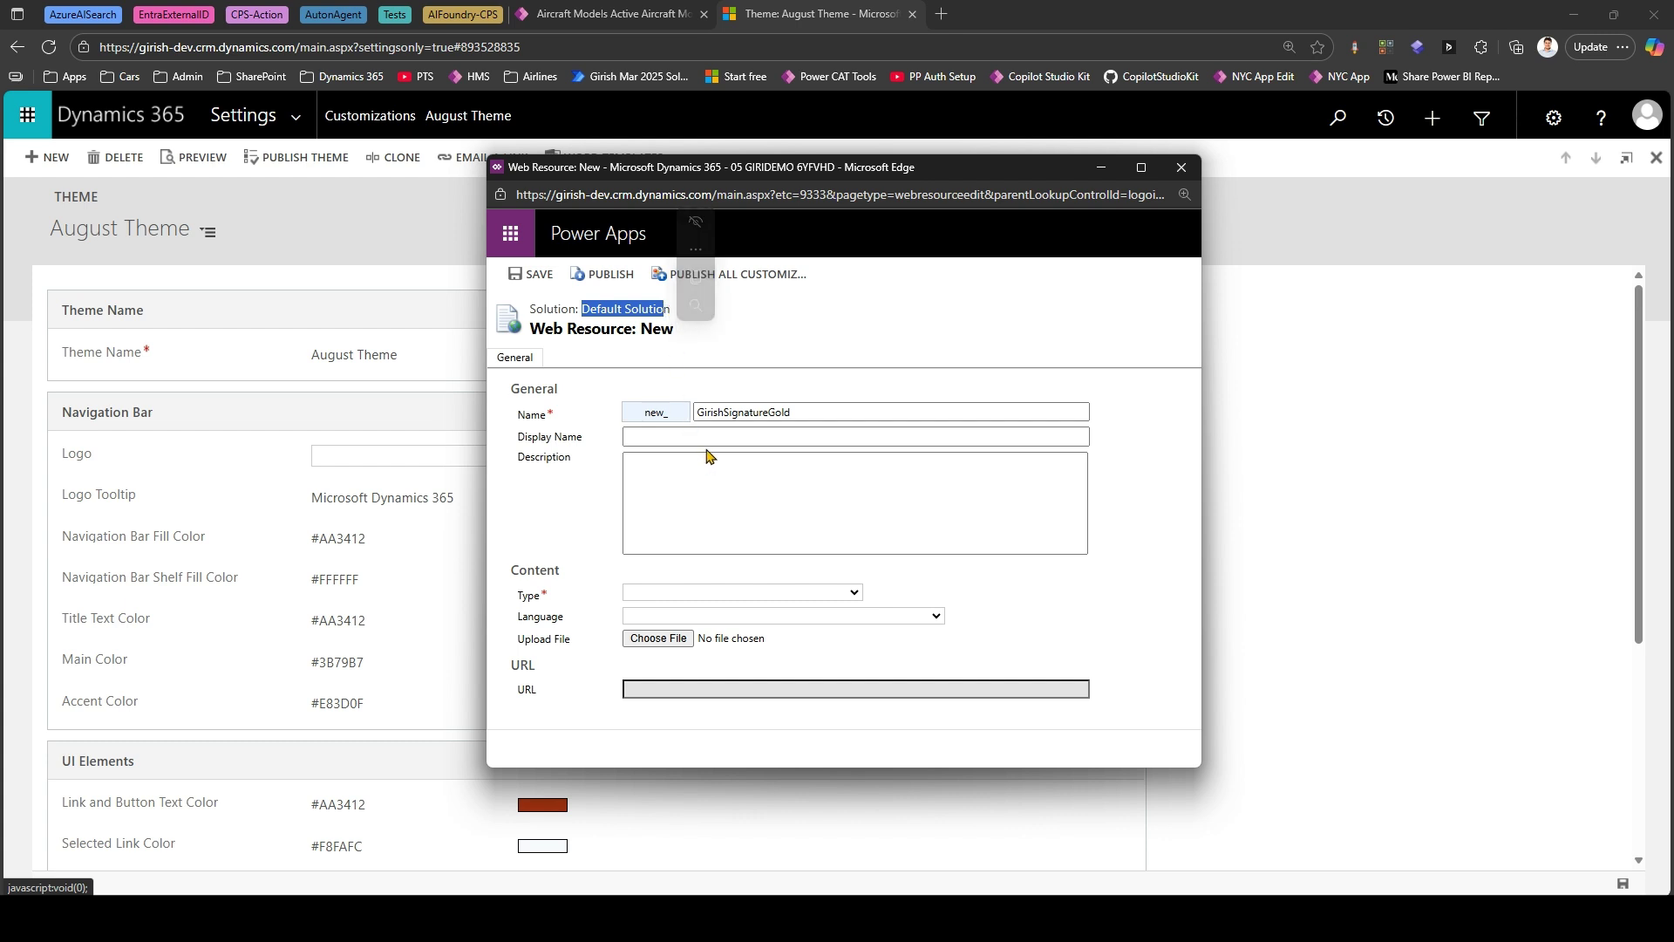
Copy the new web resource's name into its Display Name and Description.
drag(798, 413, 686, 412)
key(ctrl+c)
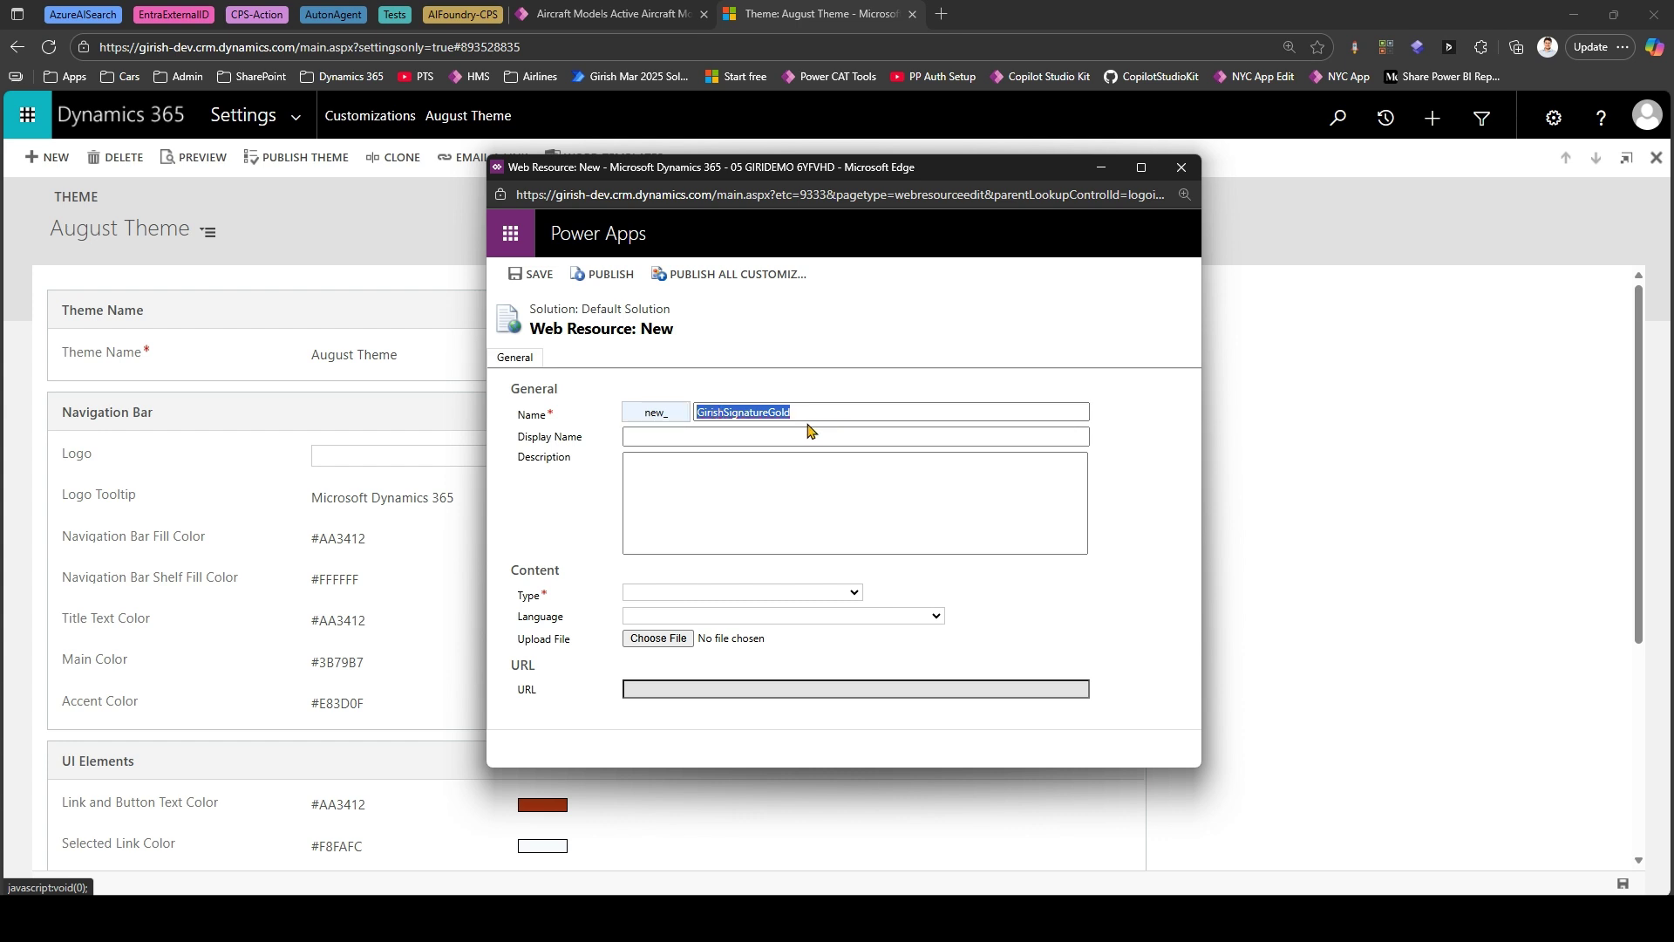
click(723, 437)
key(ctrl+v)
click(642, 475)
key(ctrl+v)
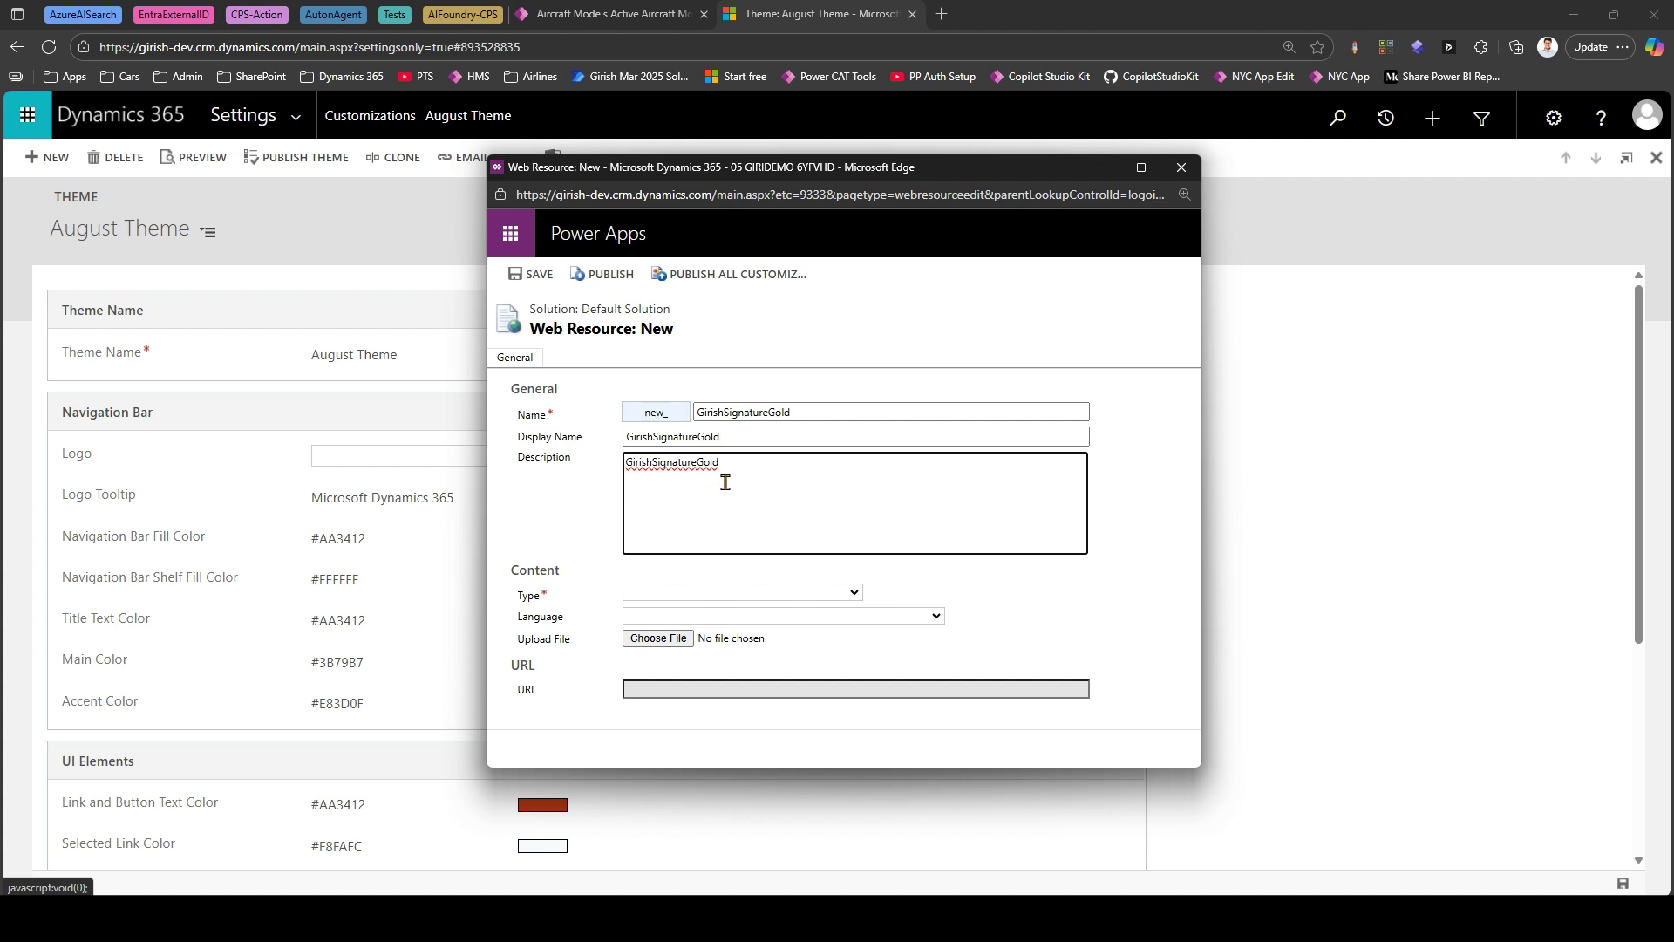
Choose the image named with the owner's first name plus "Stamp3" as the web resource's upload file and set its Type to PNG format.
click(855, 592)
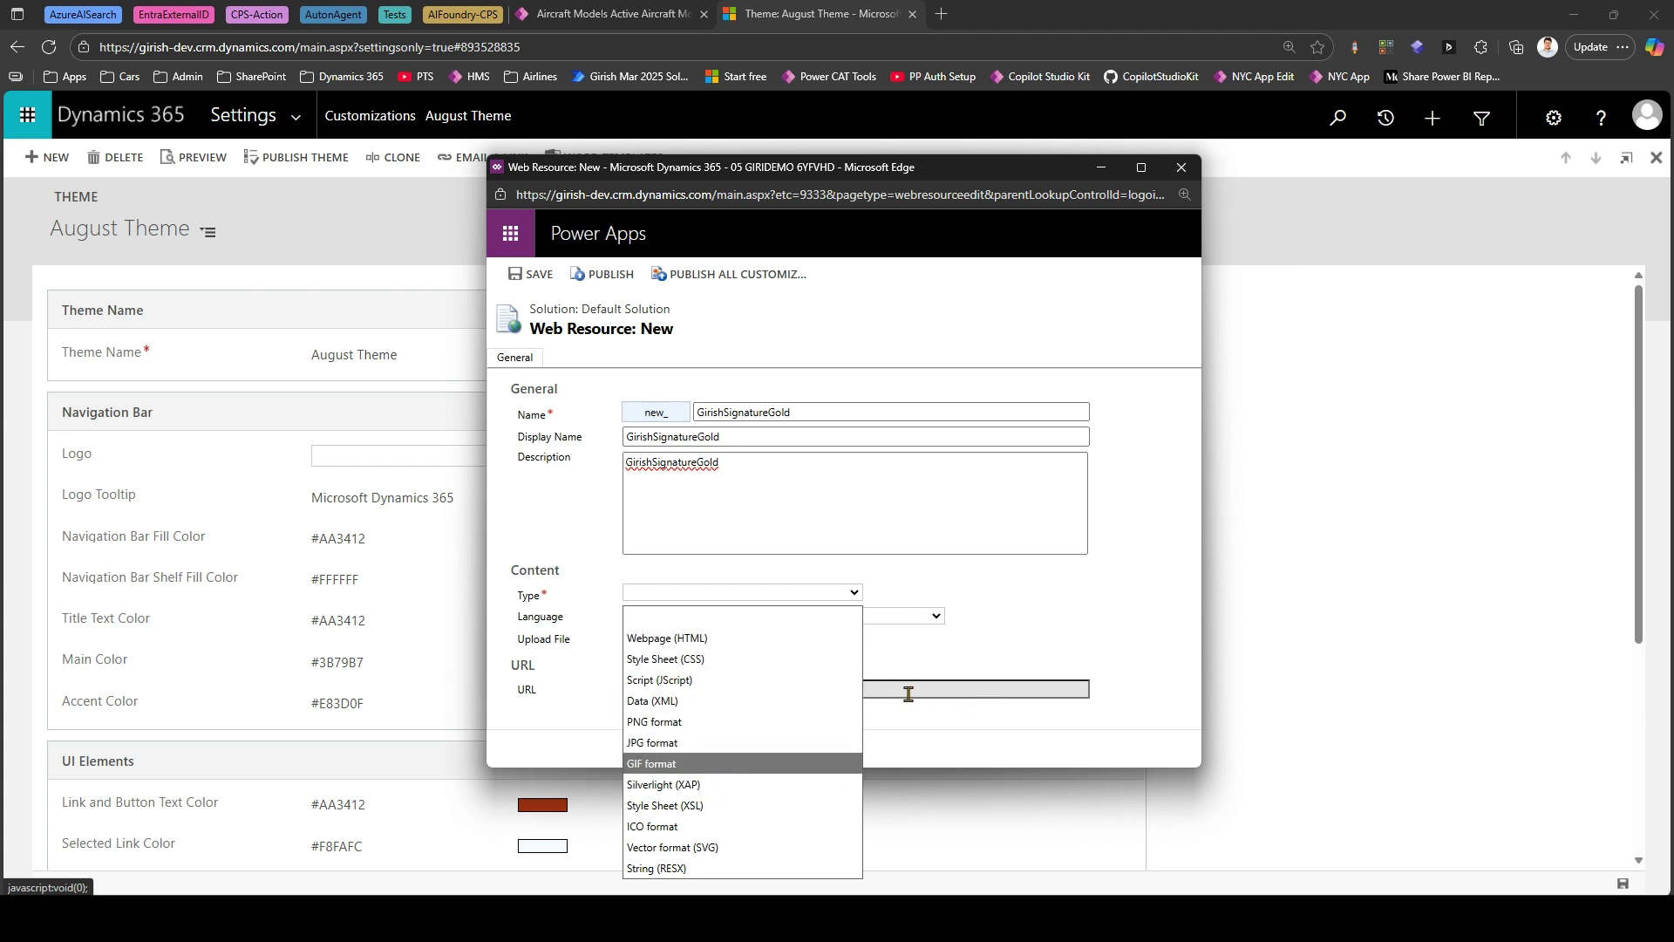
key(Up)
click(897, 639)
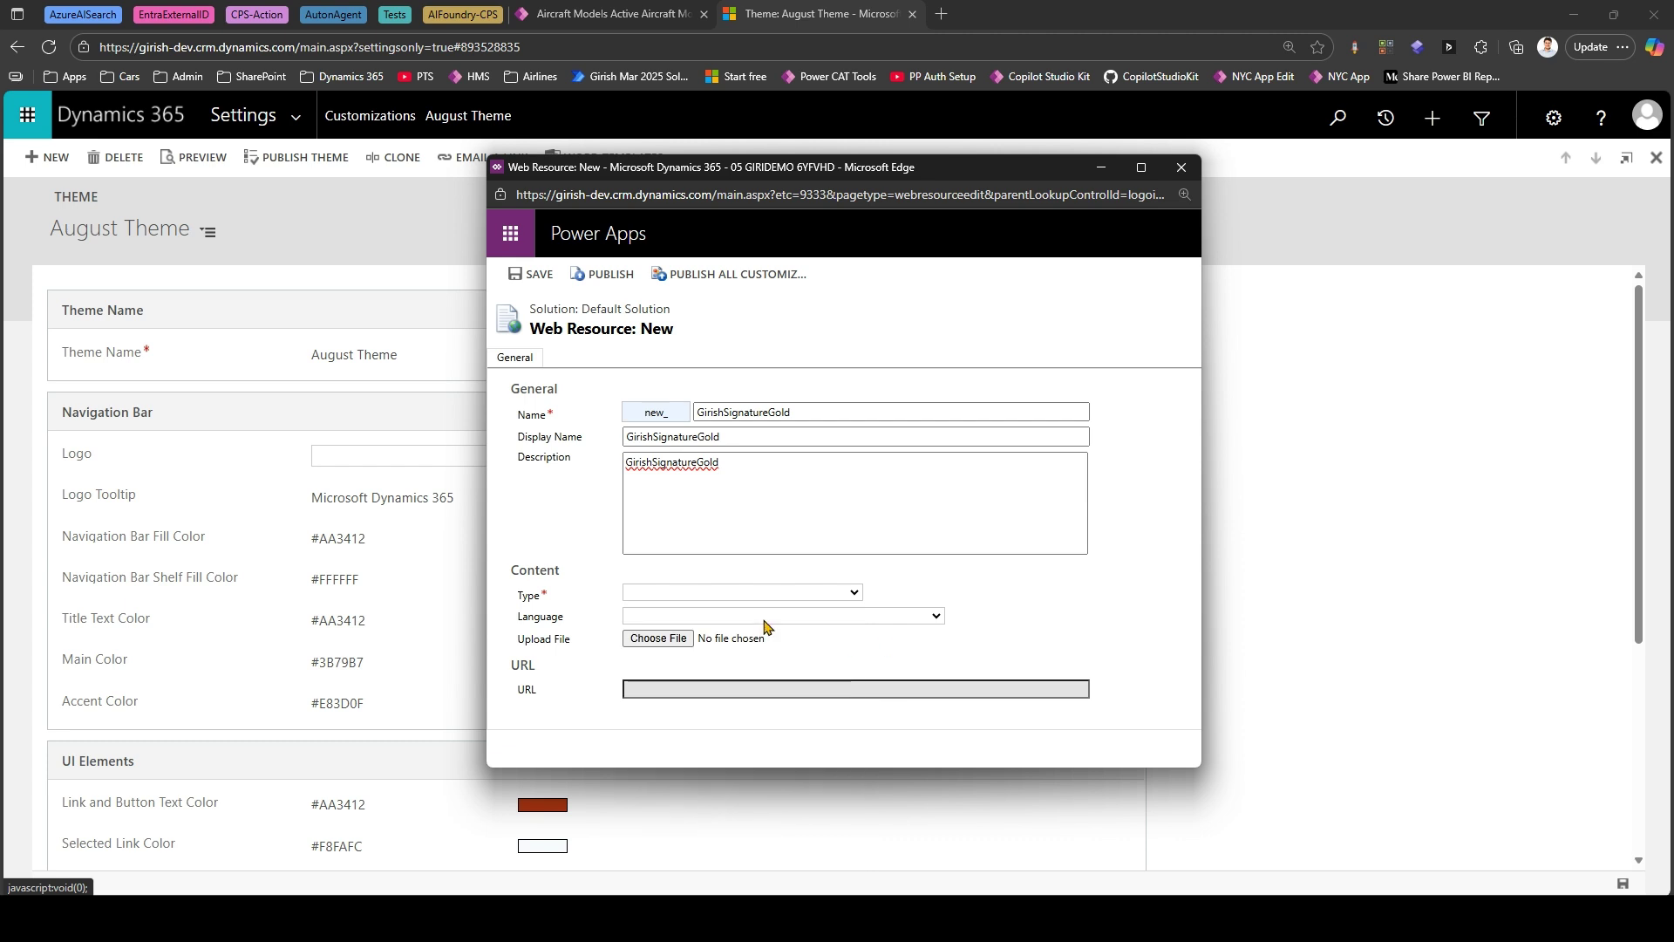
click(677, 641)
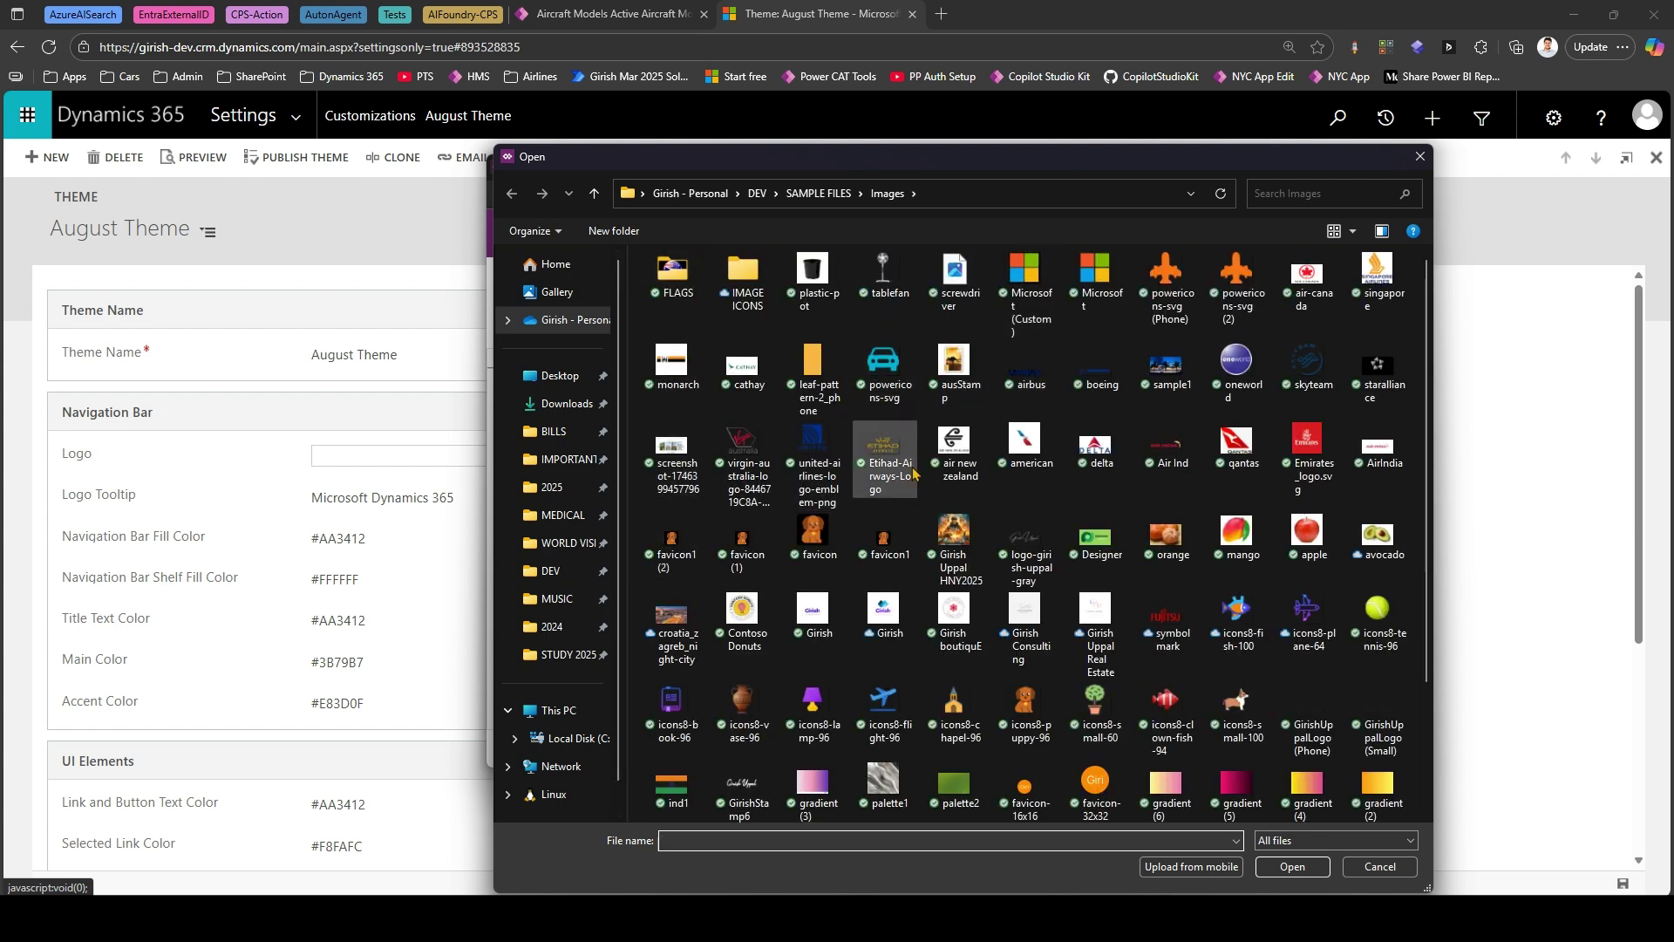
scroll(937, 418, down, 2)
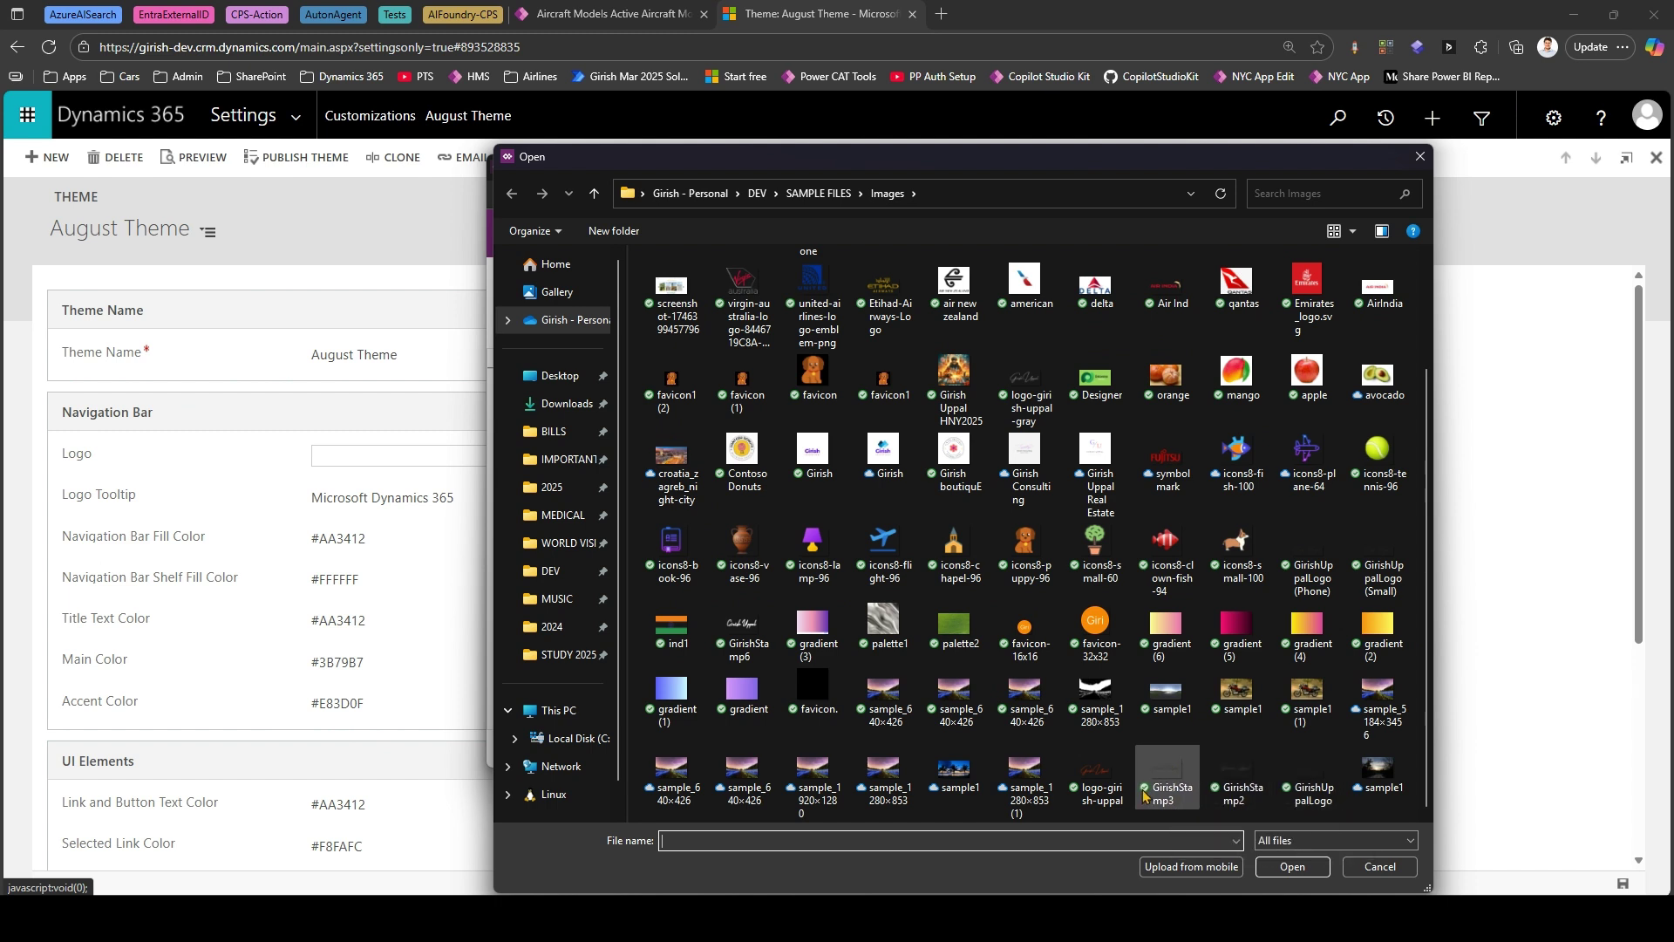
click(1172, 779)
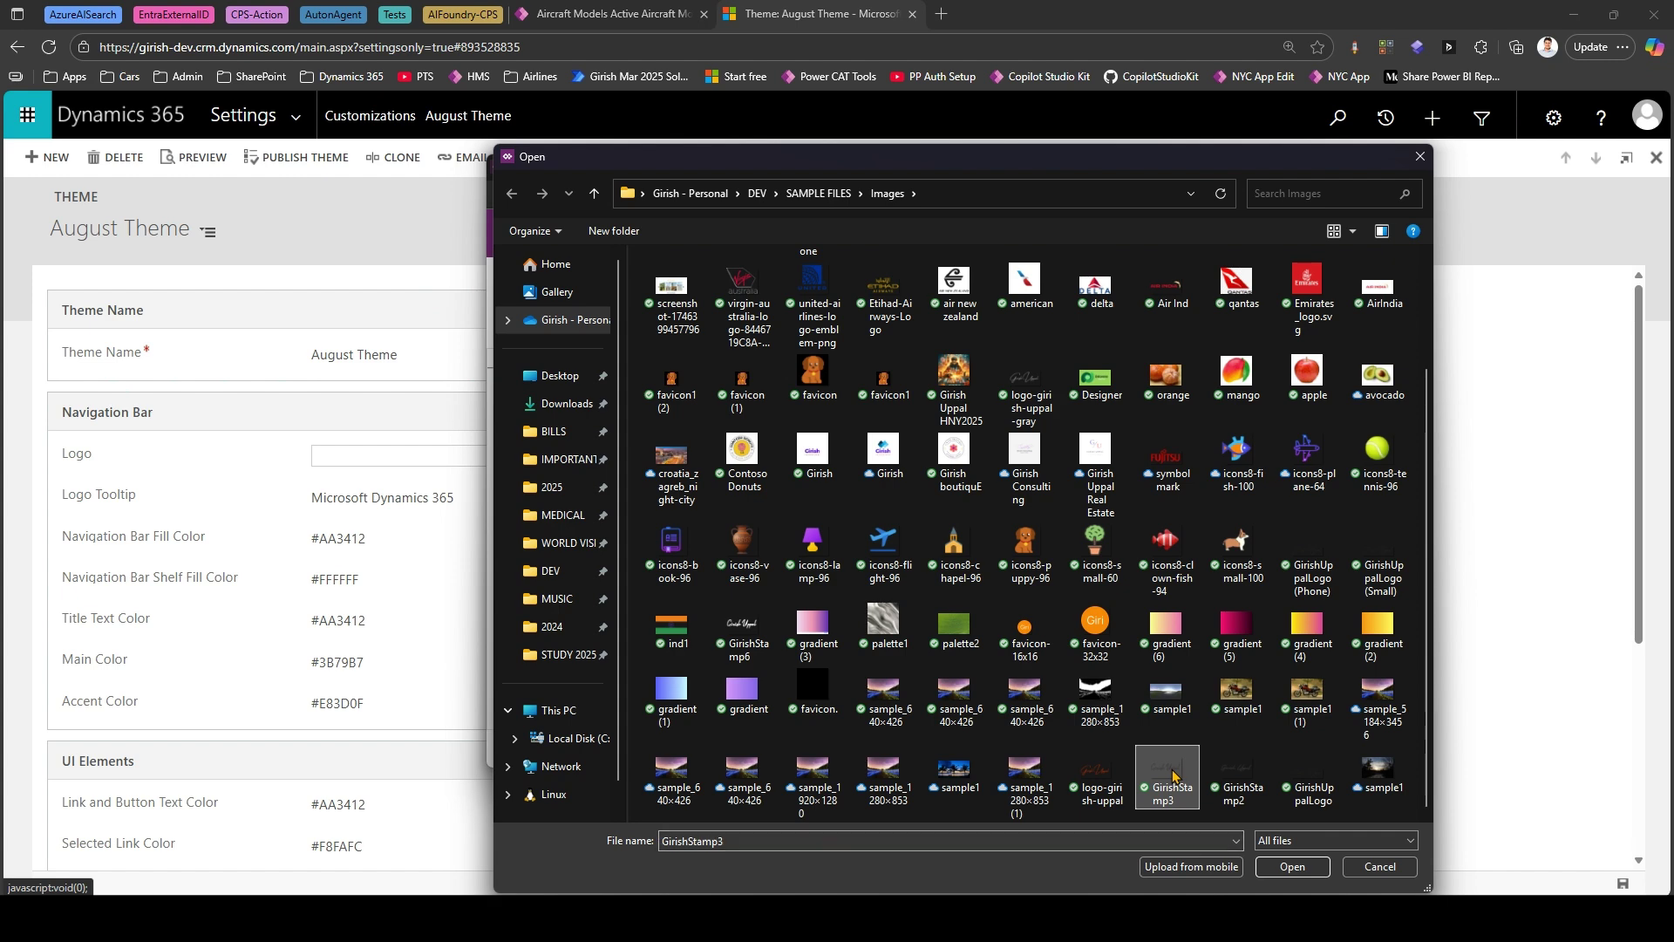
click(1311, 869)
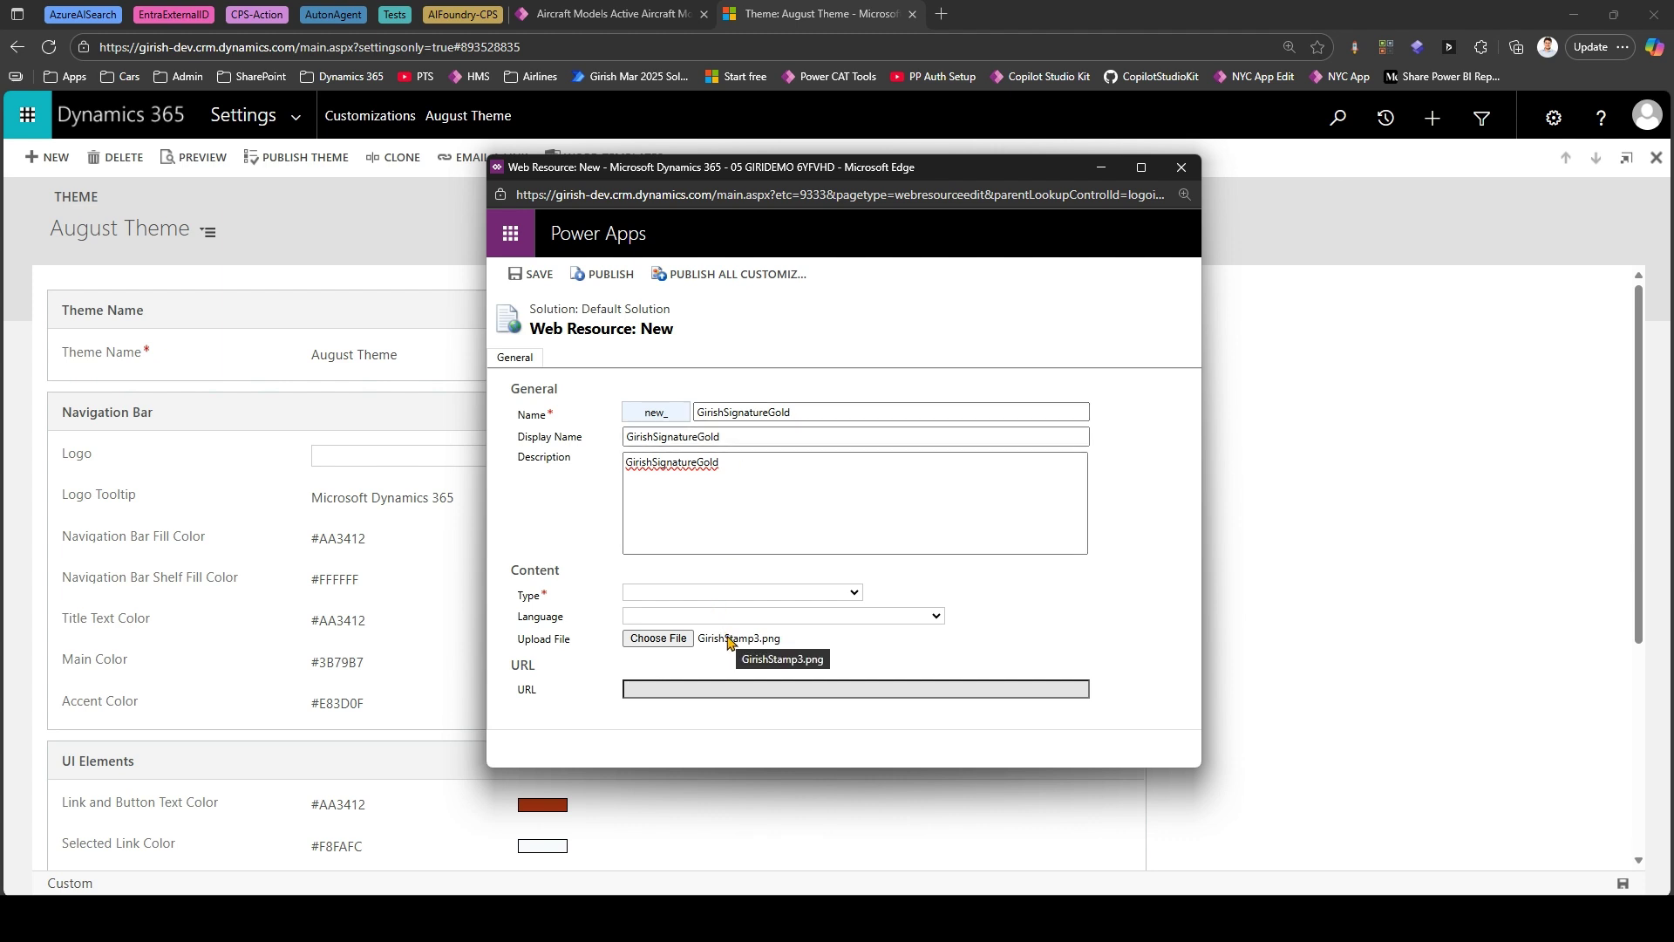
click(856, 594)
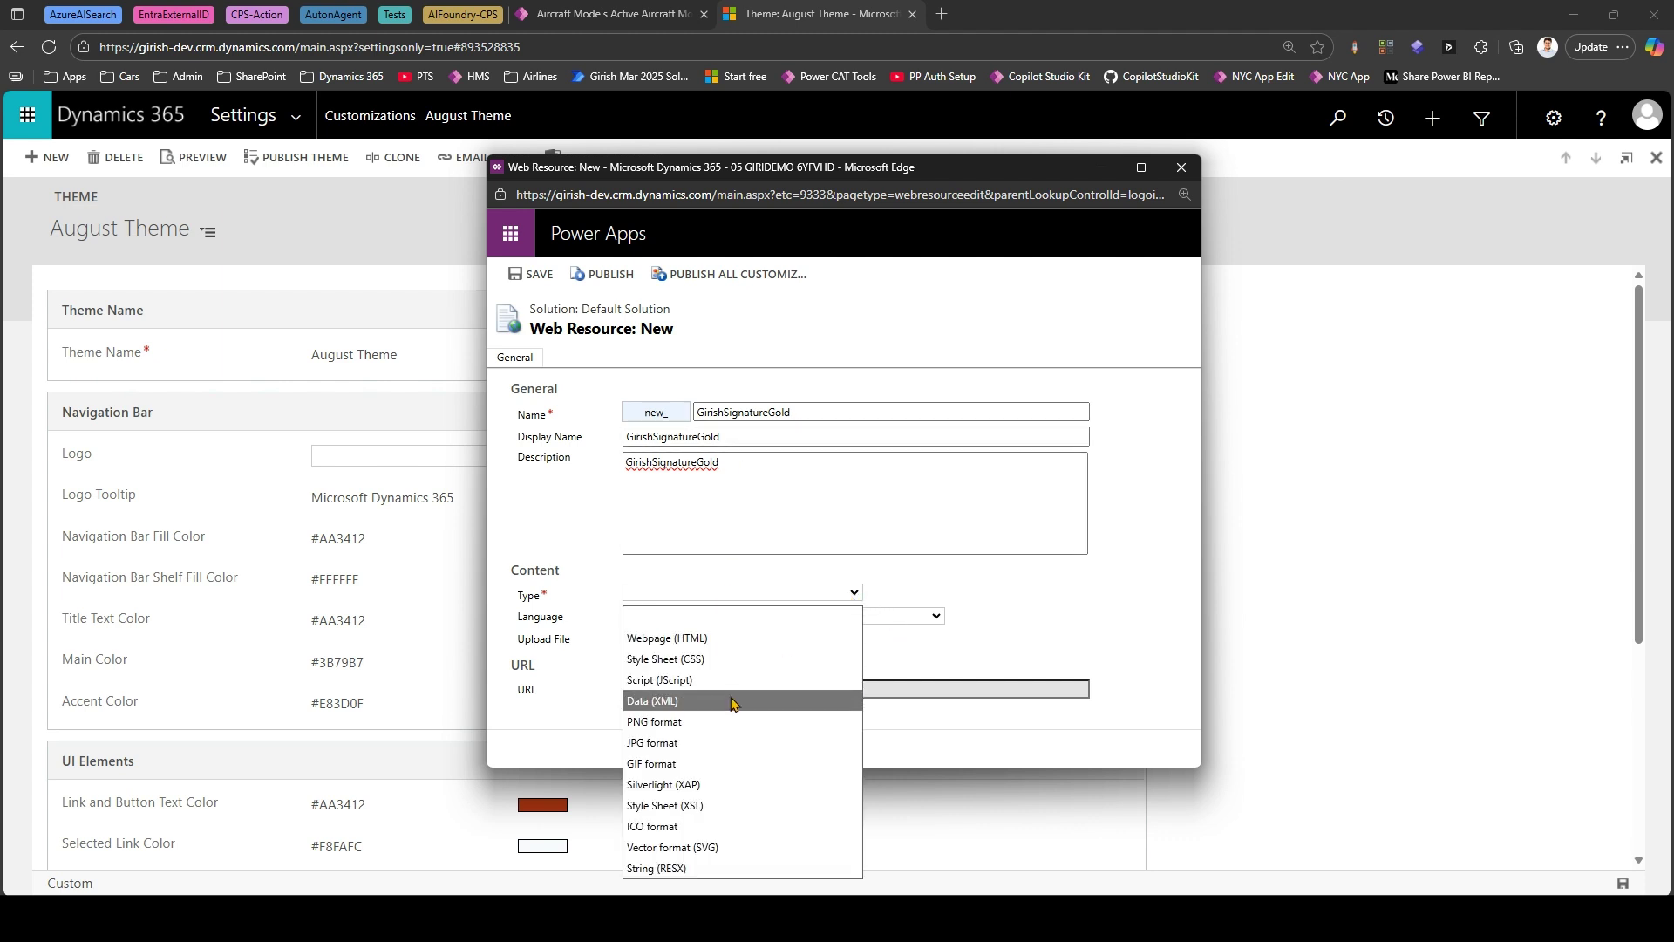
click(718, 723)
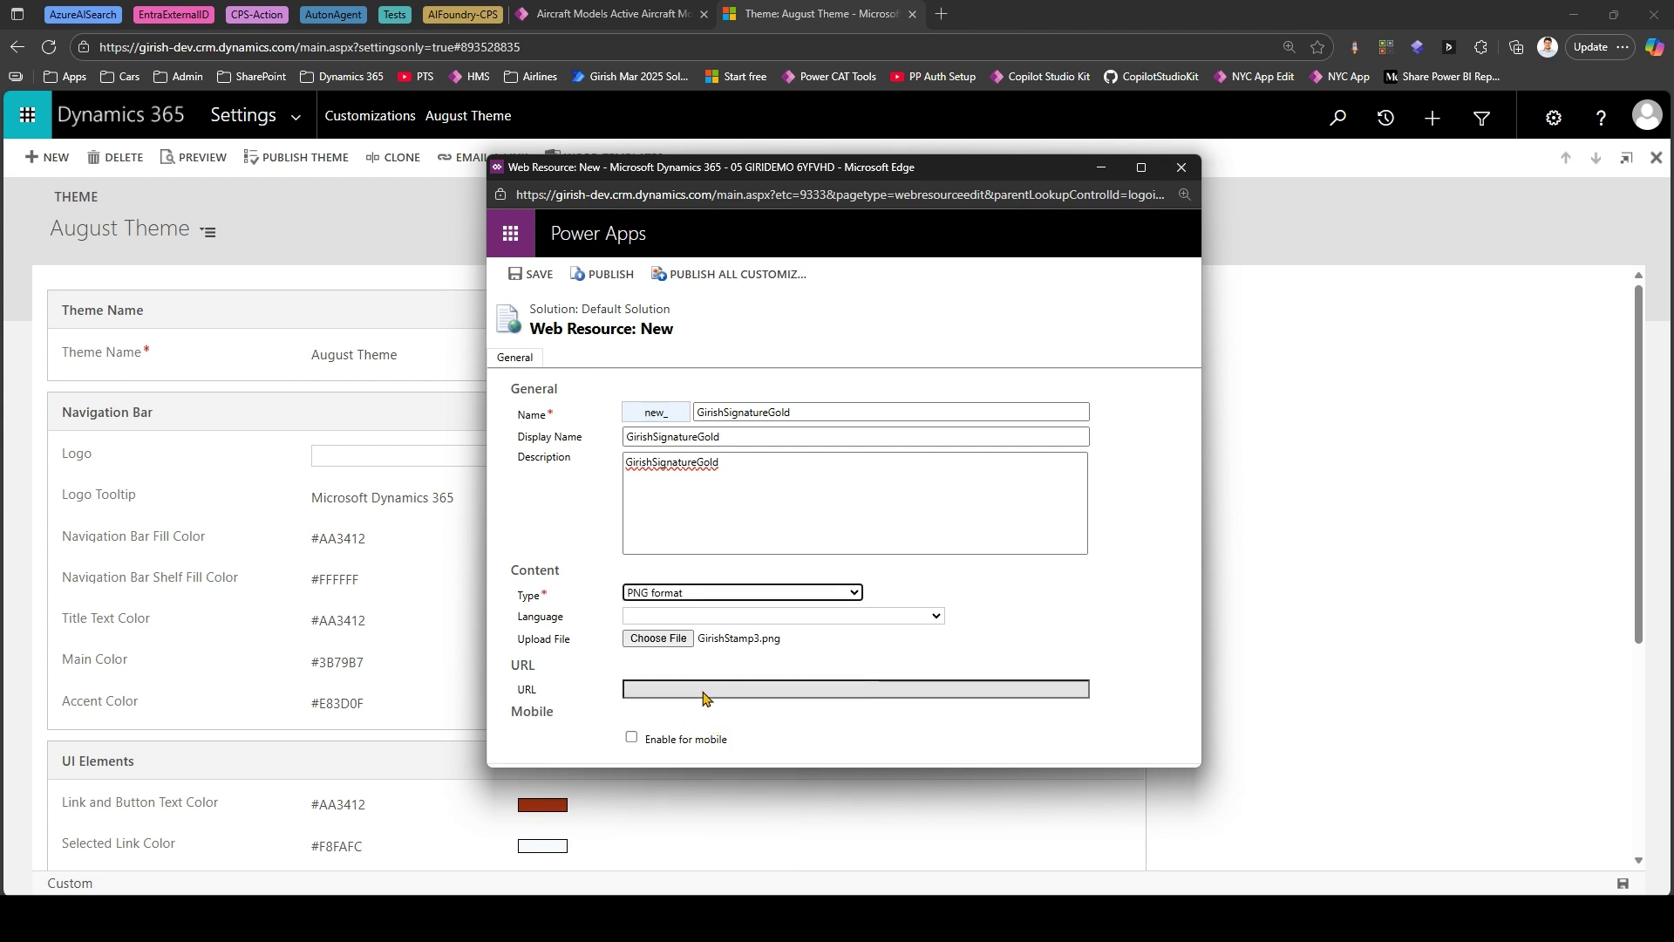
Save and publish the logo web resource and close its window.
click(537, 275)
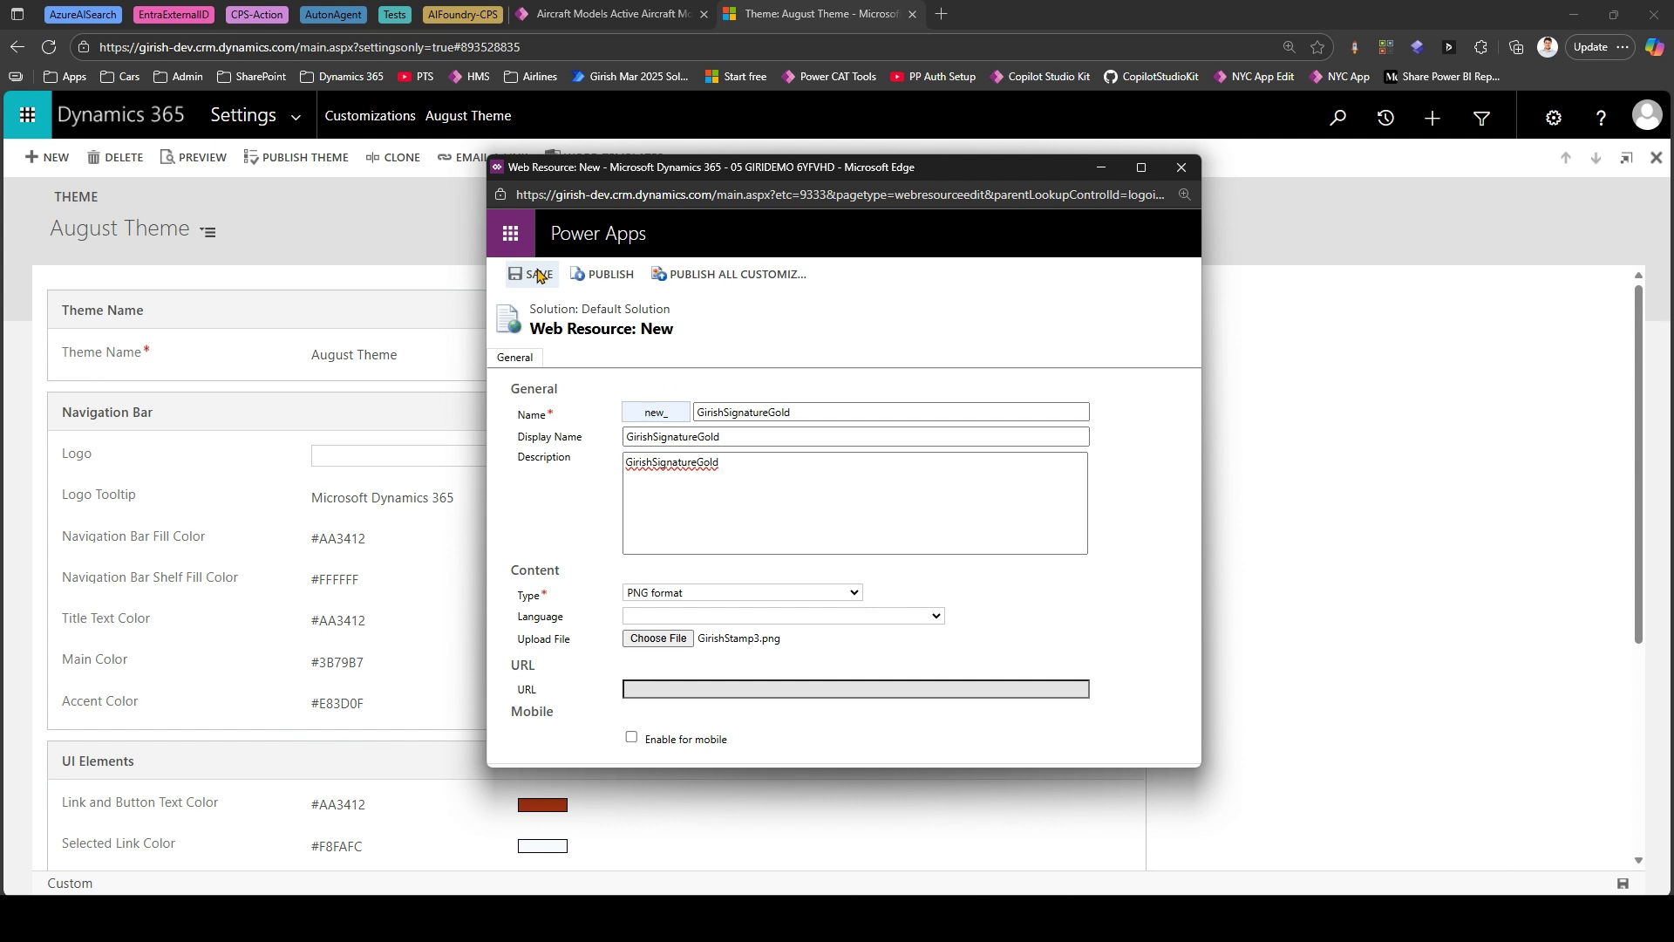
click(536, 275)
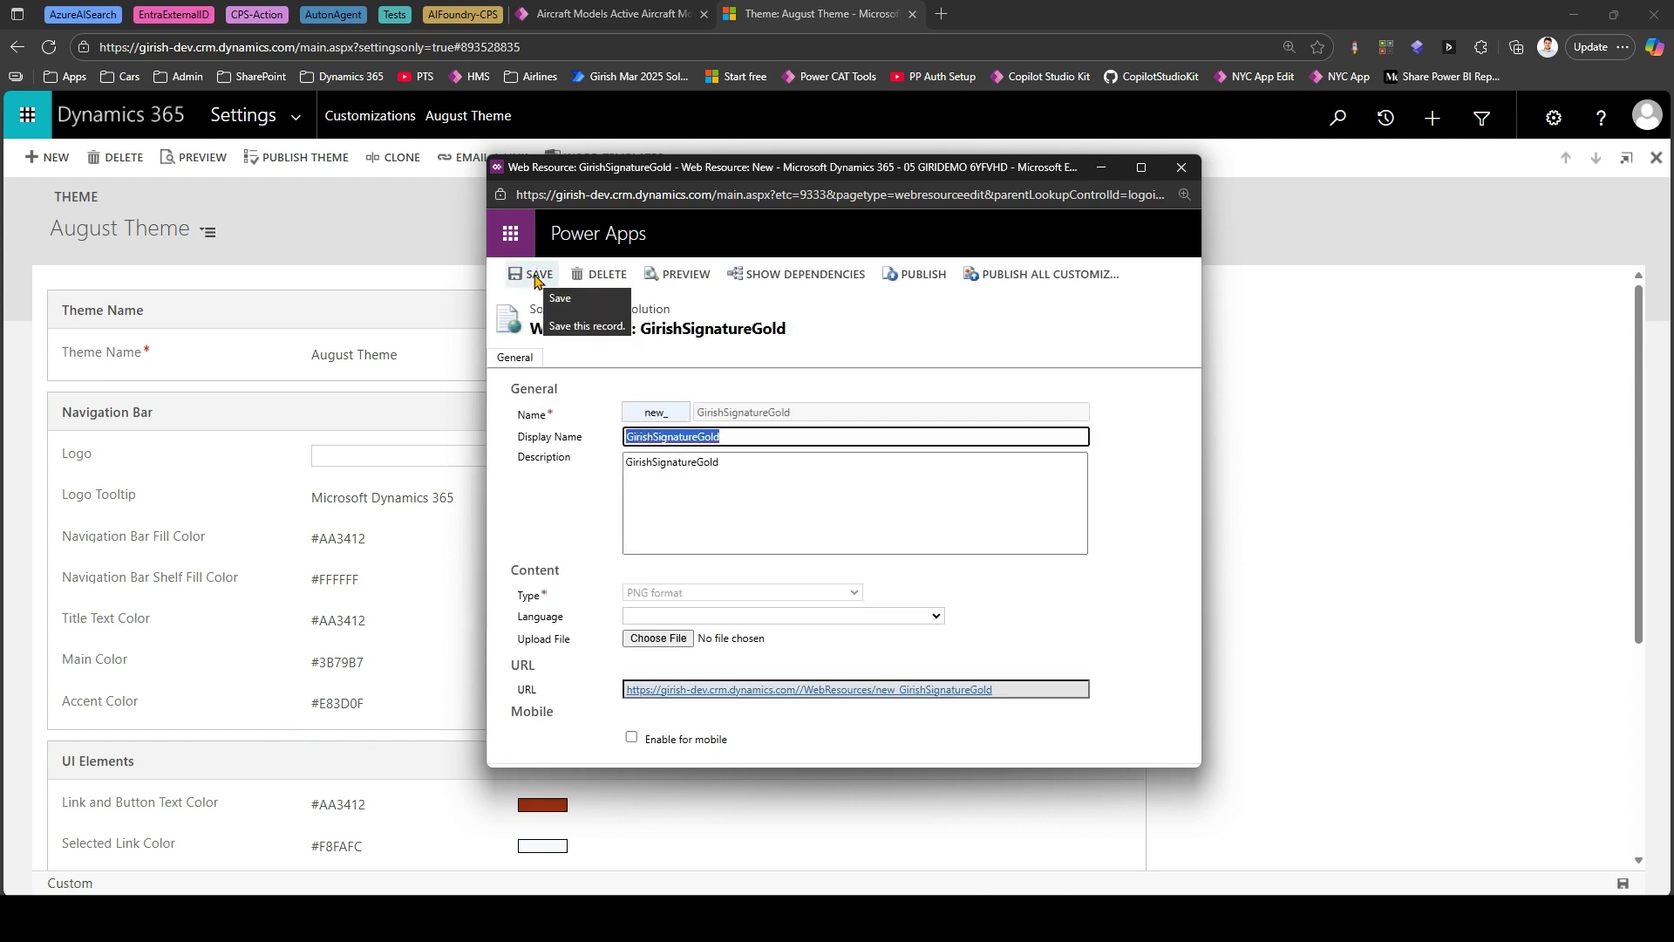
click(934, 273)
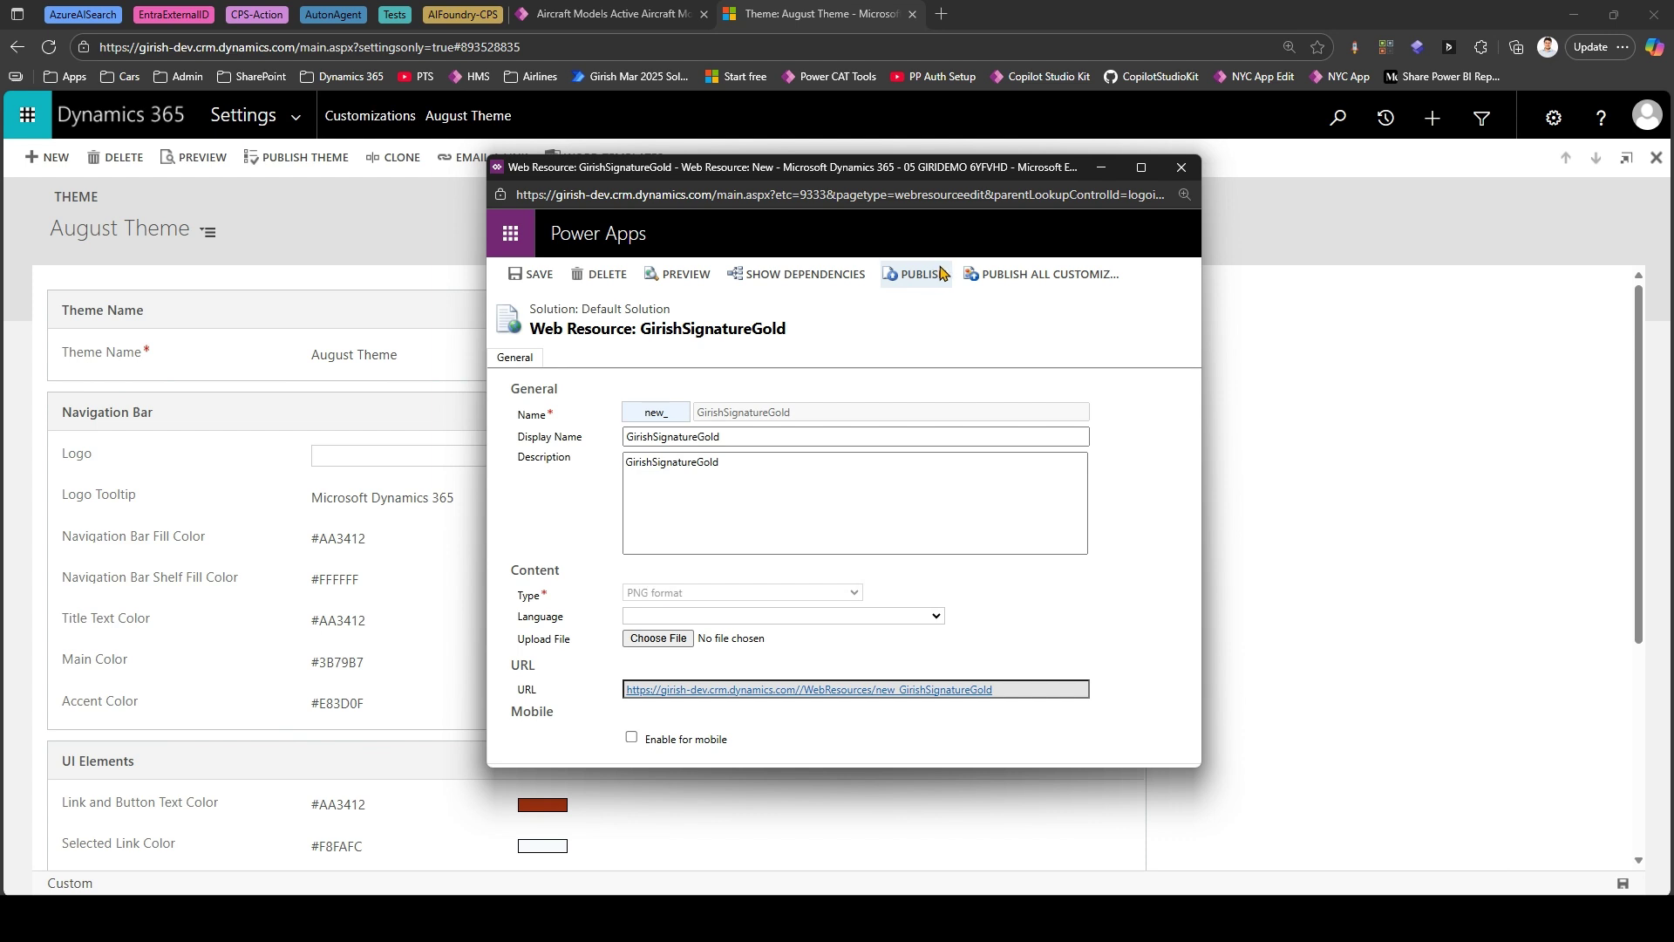
click(1178, 168)
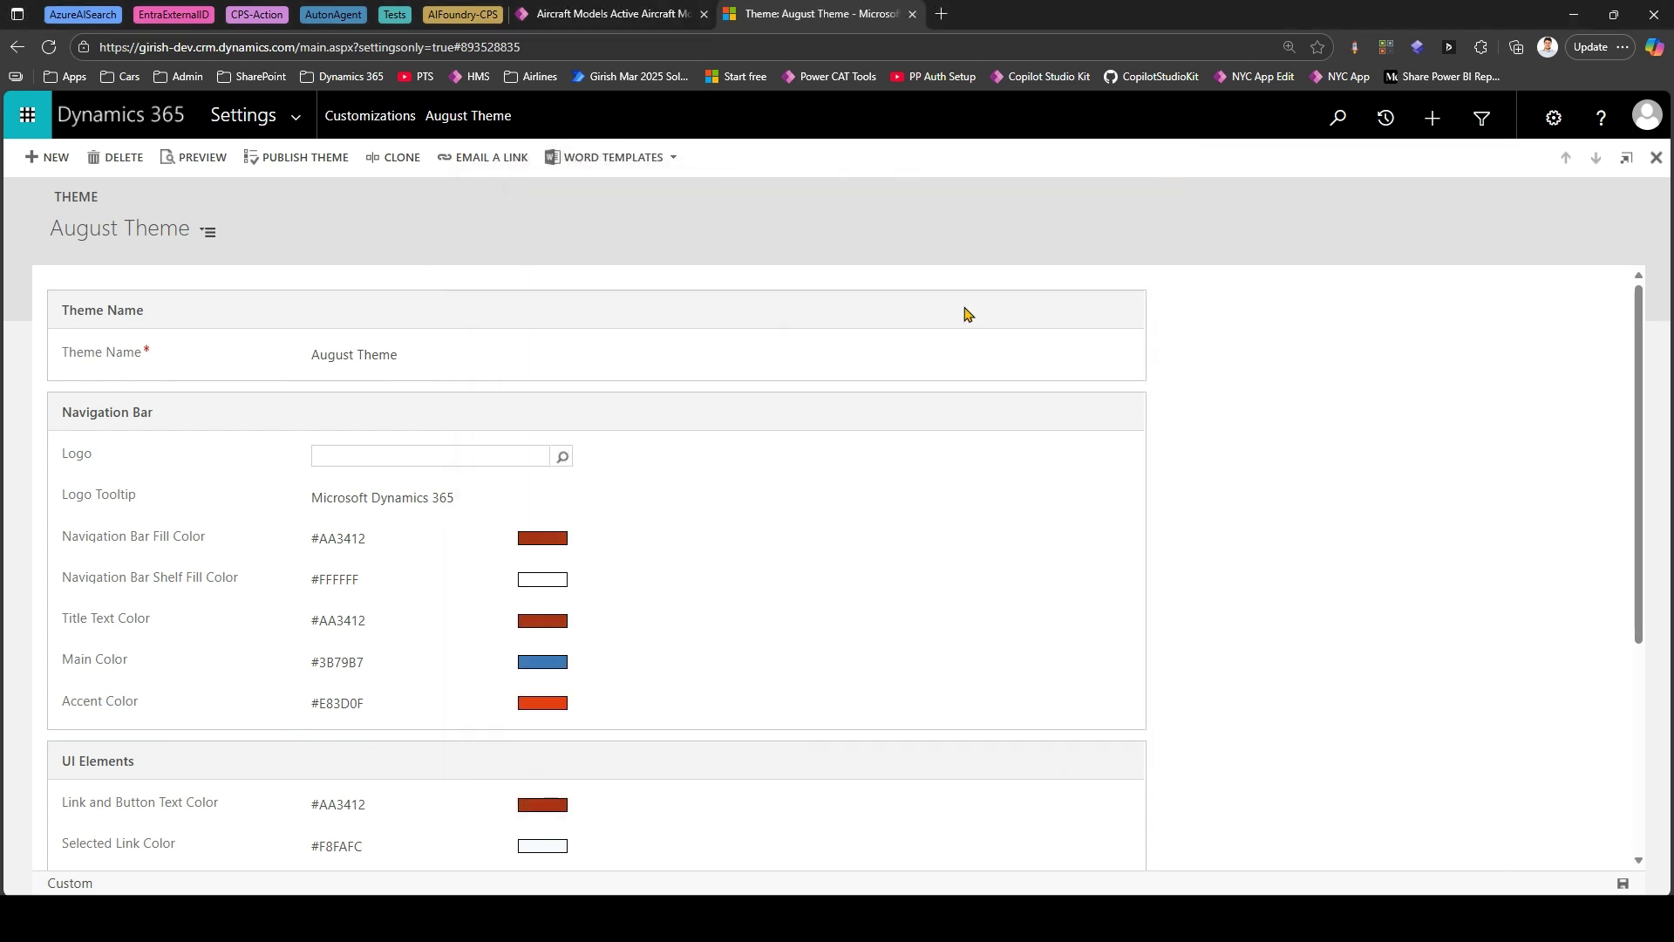
Search for the August Theme's Logo by the owner's first name and open the lookup for more web resource records.
click(531, 455)
text(girish)
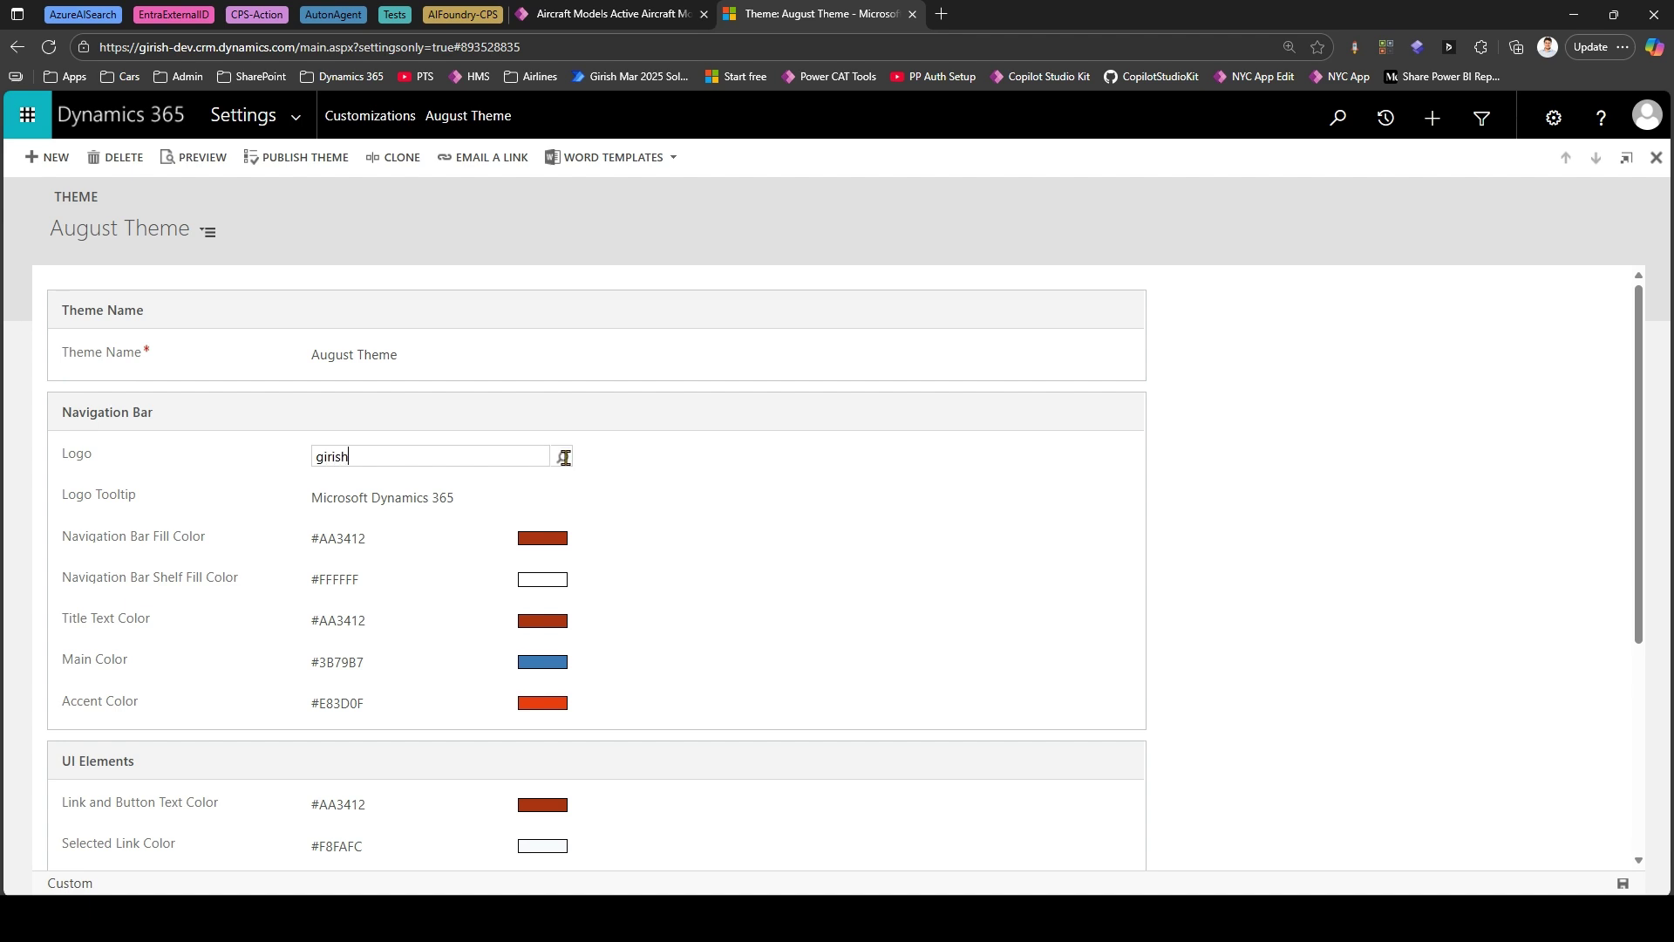
click(566, 457)
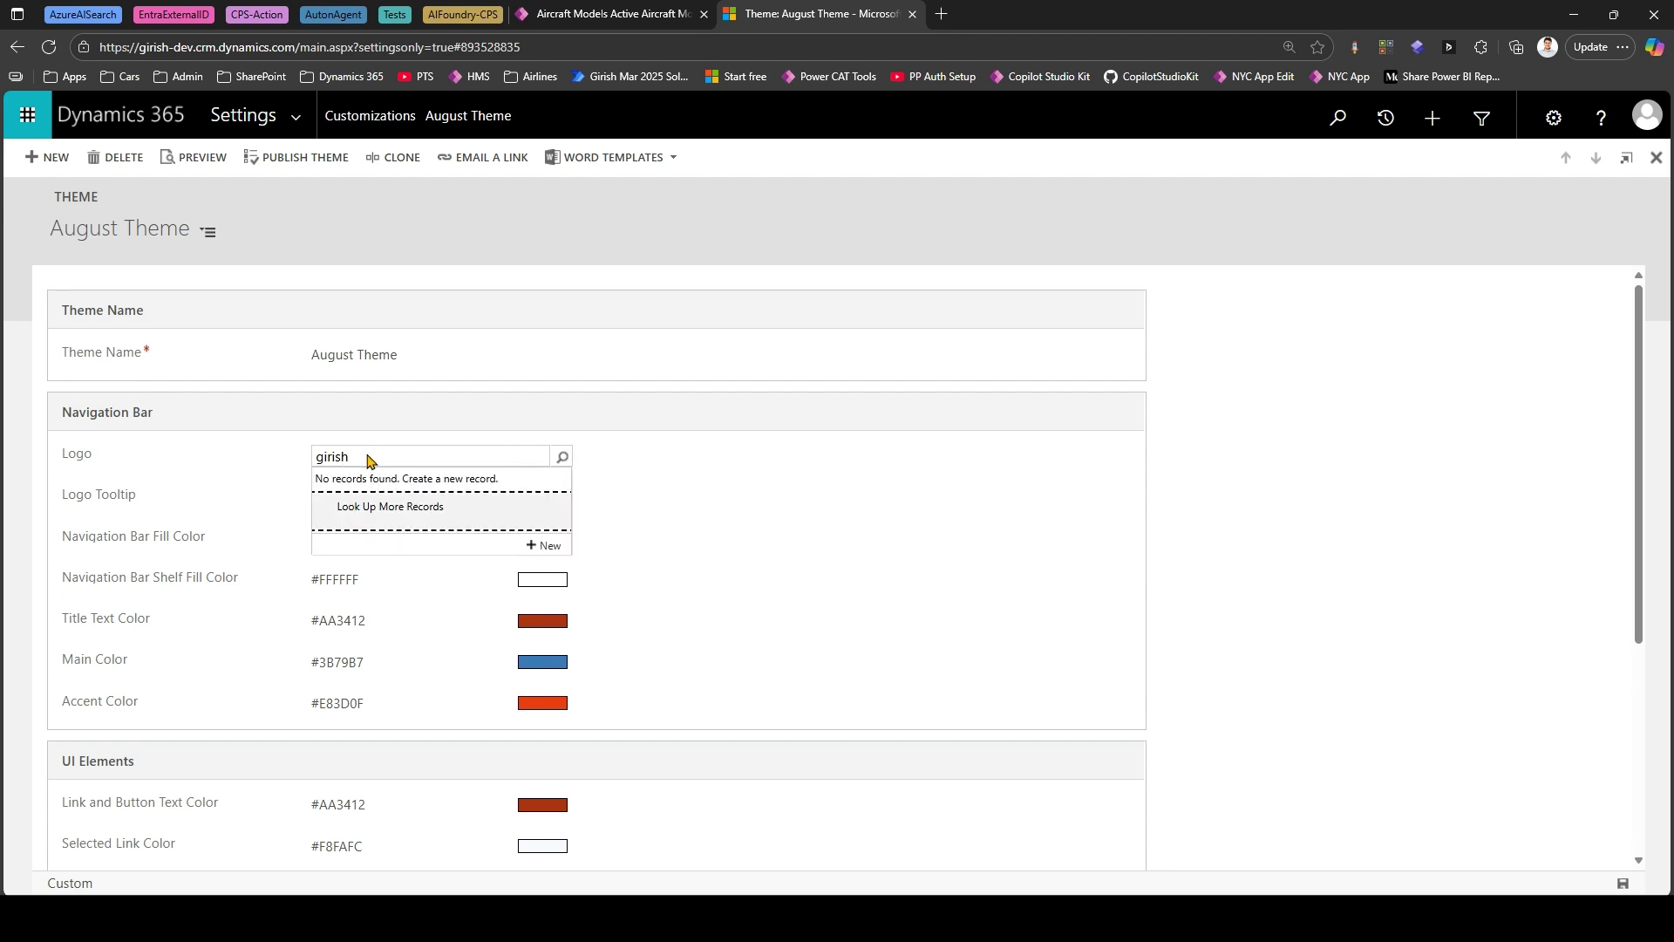
click(383, 509)
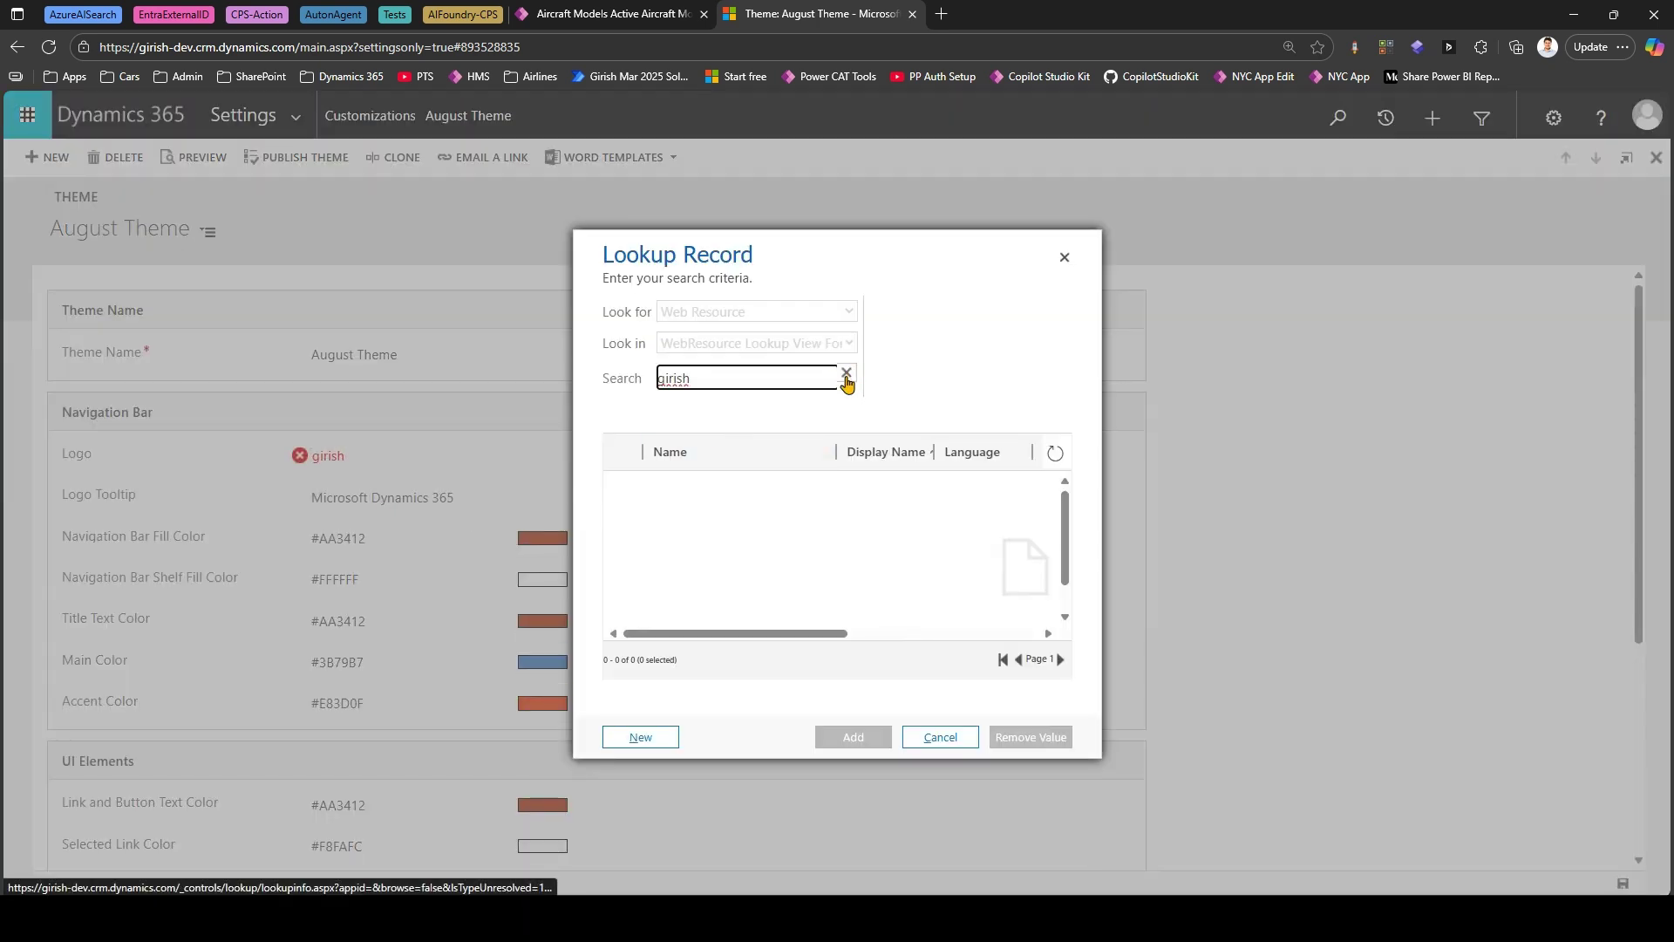
Search the web resources for "new", add the SignatureGold resource as the August Theme's Logo, and save the theme.
drag(736, 377, 616, 380)
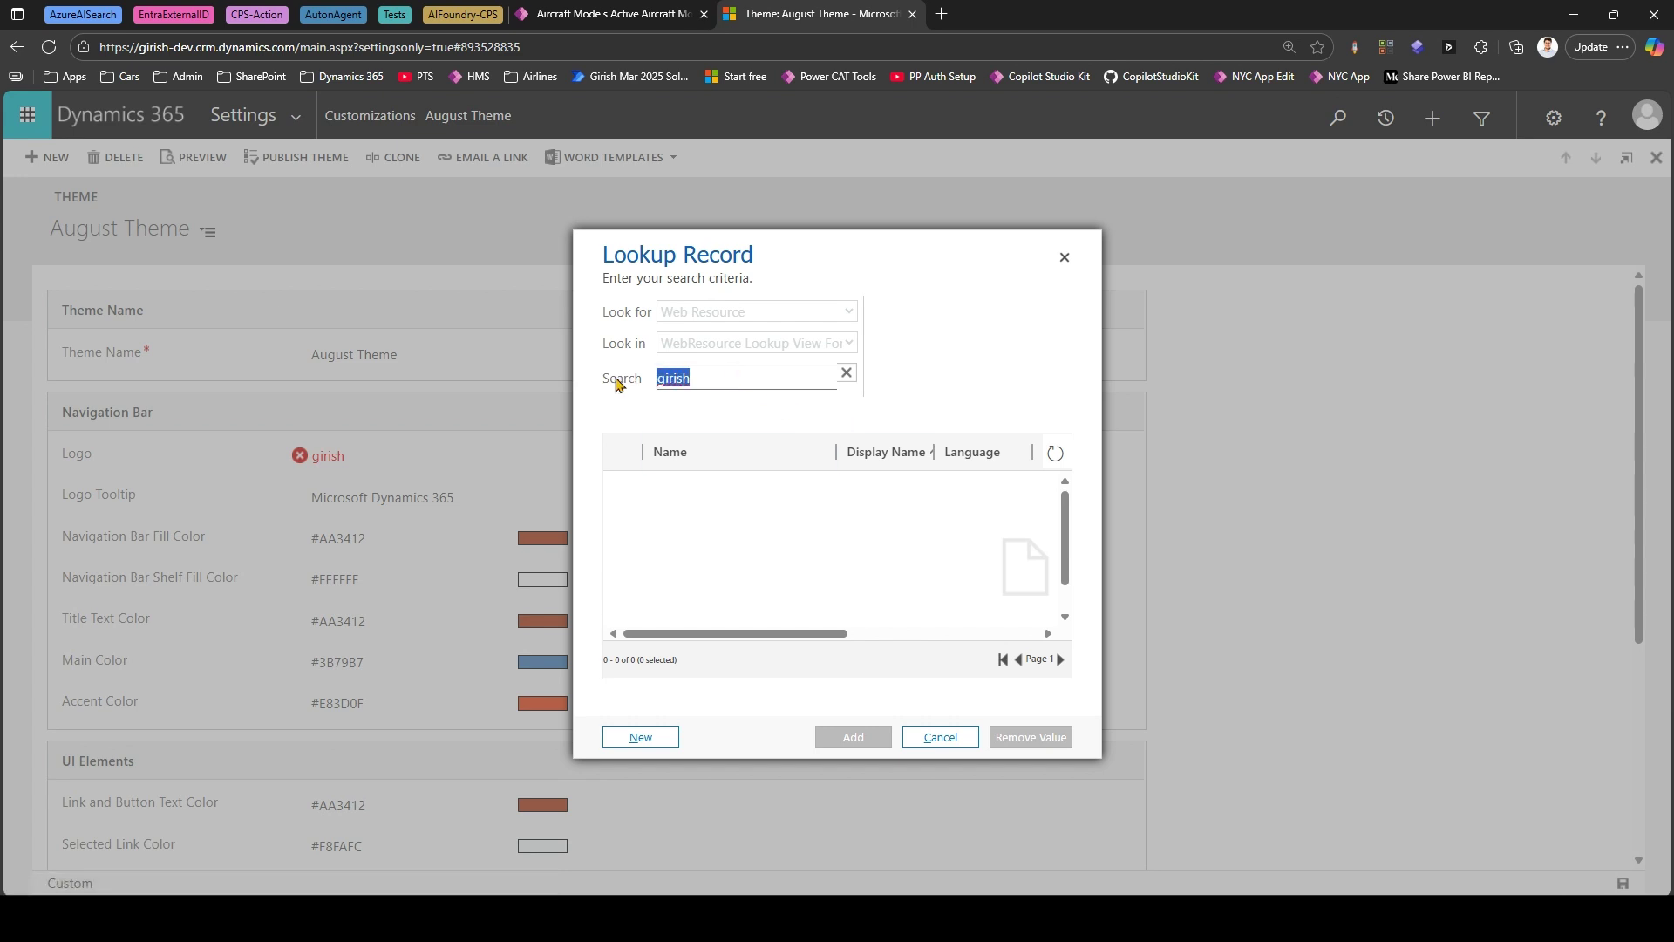
text(new)
key(Return)
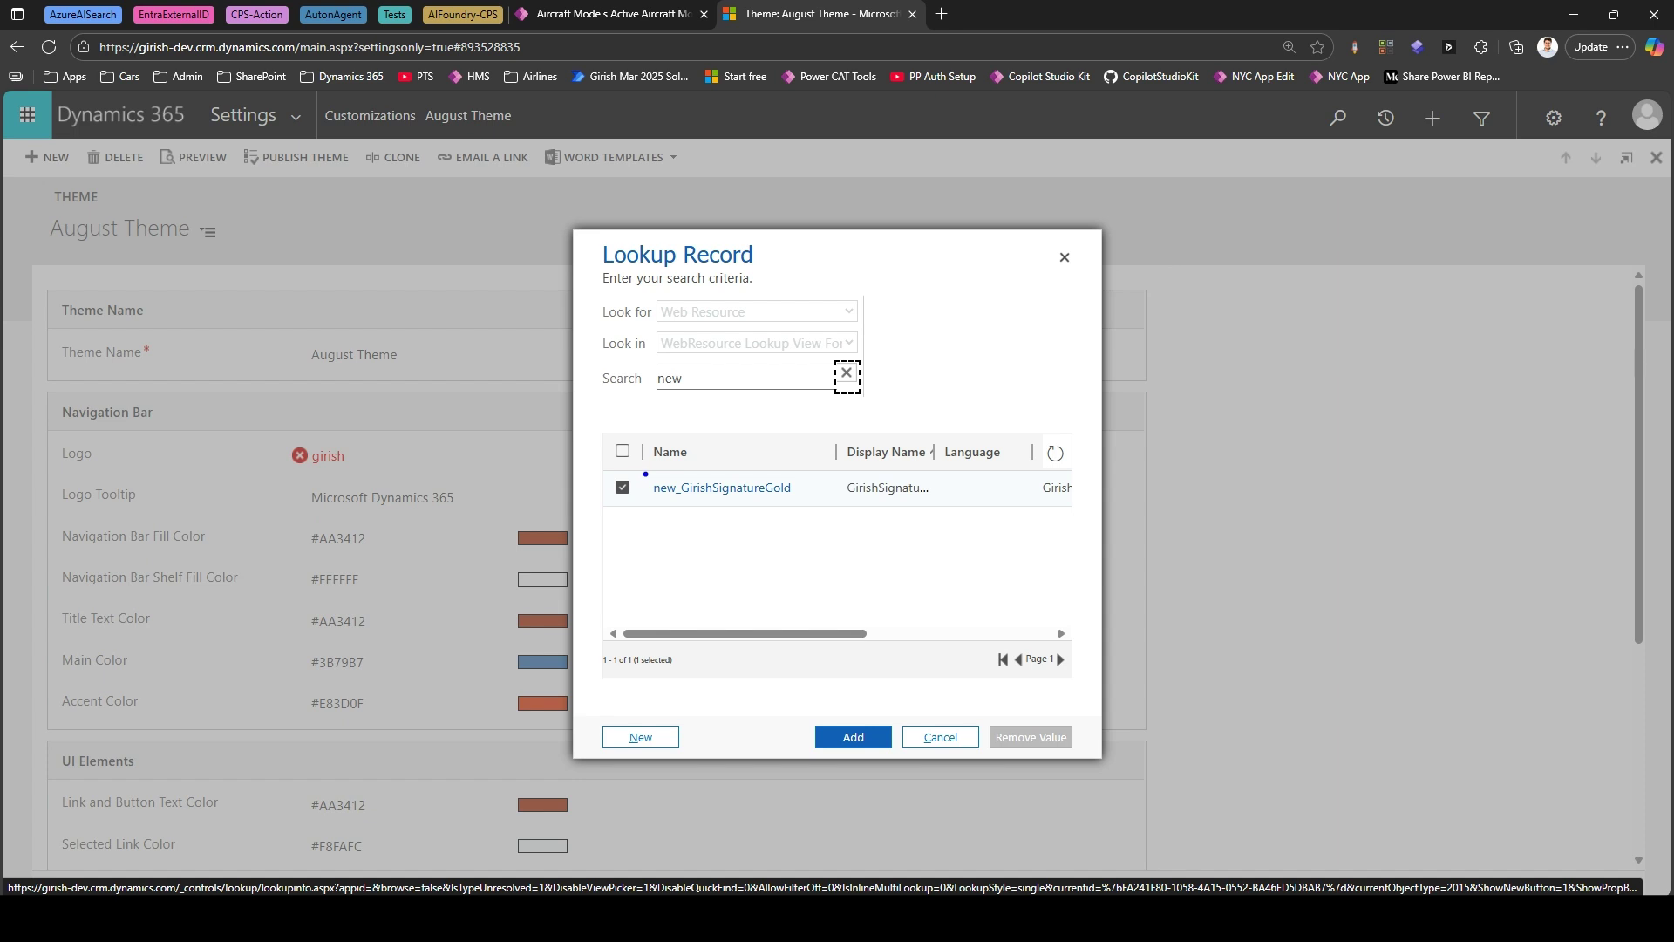
drag(649, 478, 682, 504)
key(Escape)
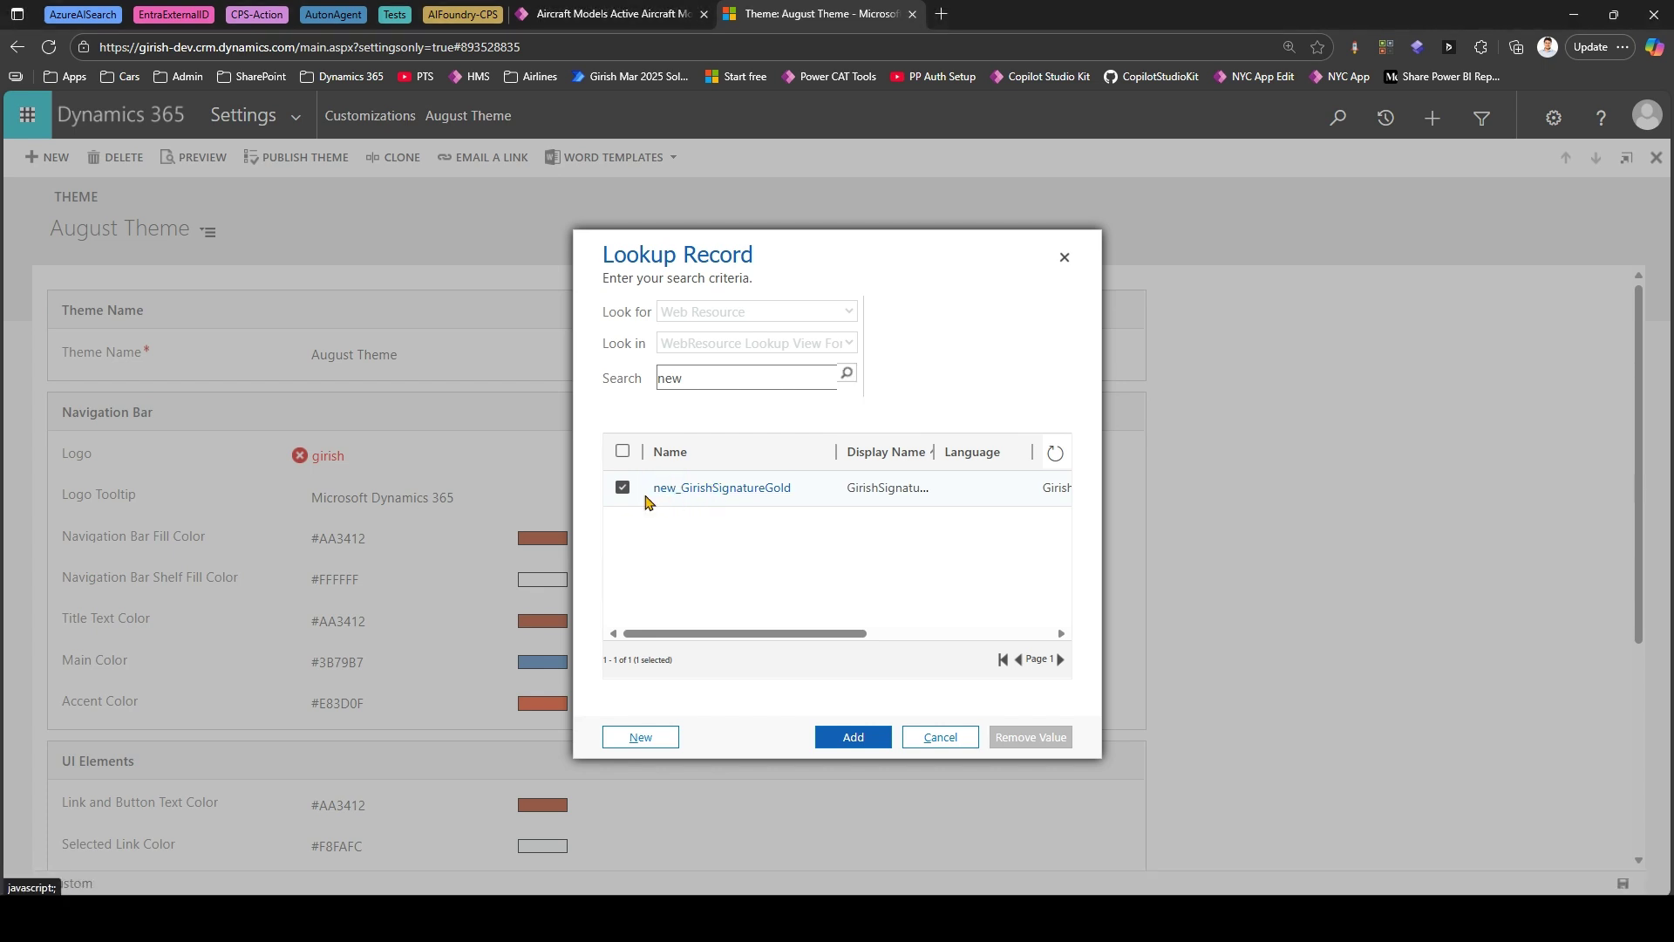
click(876, 741)
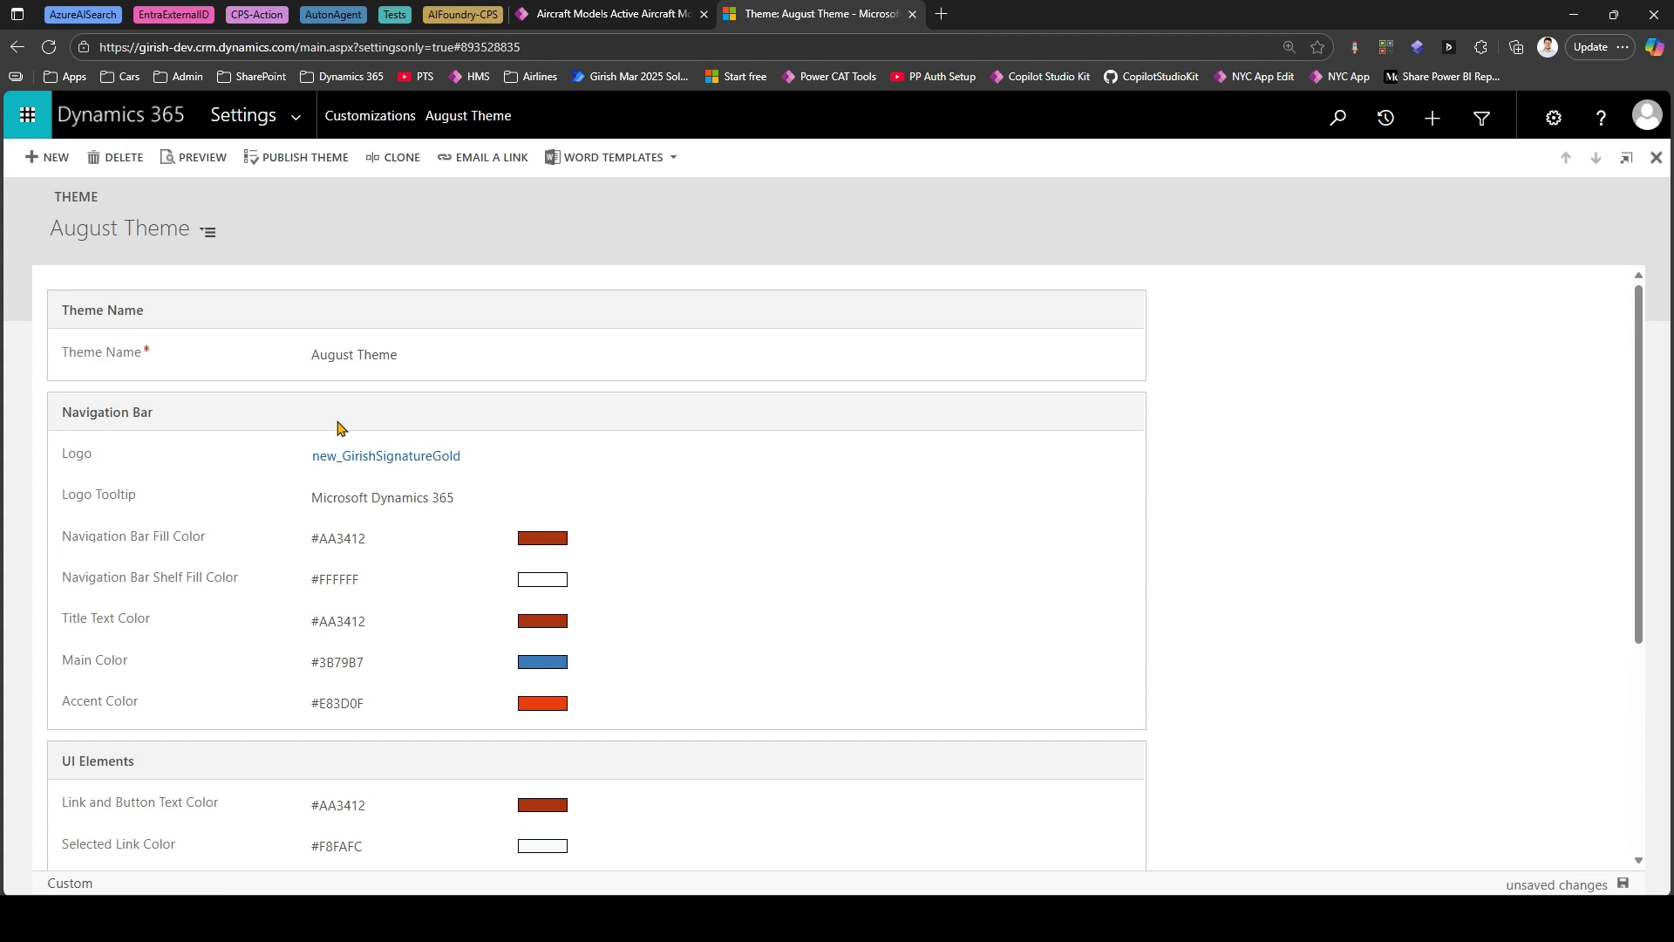
key(ctrl+s)
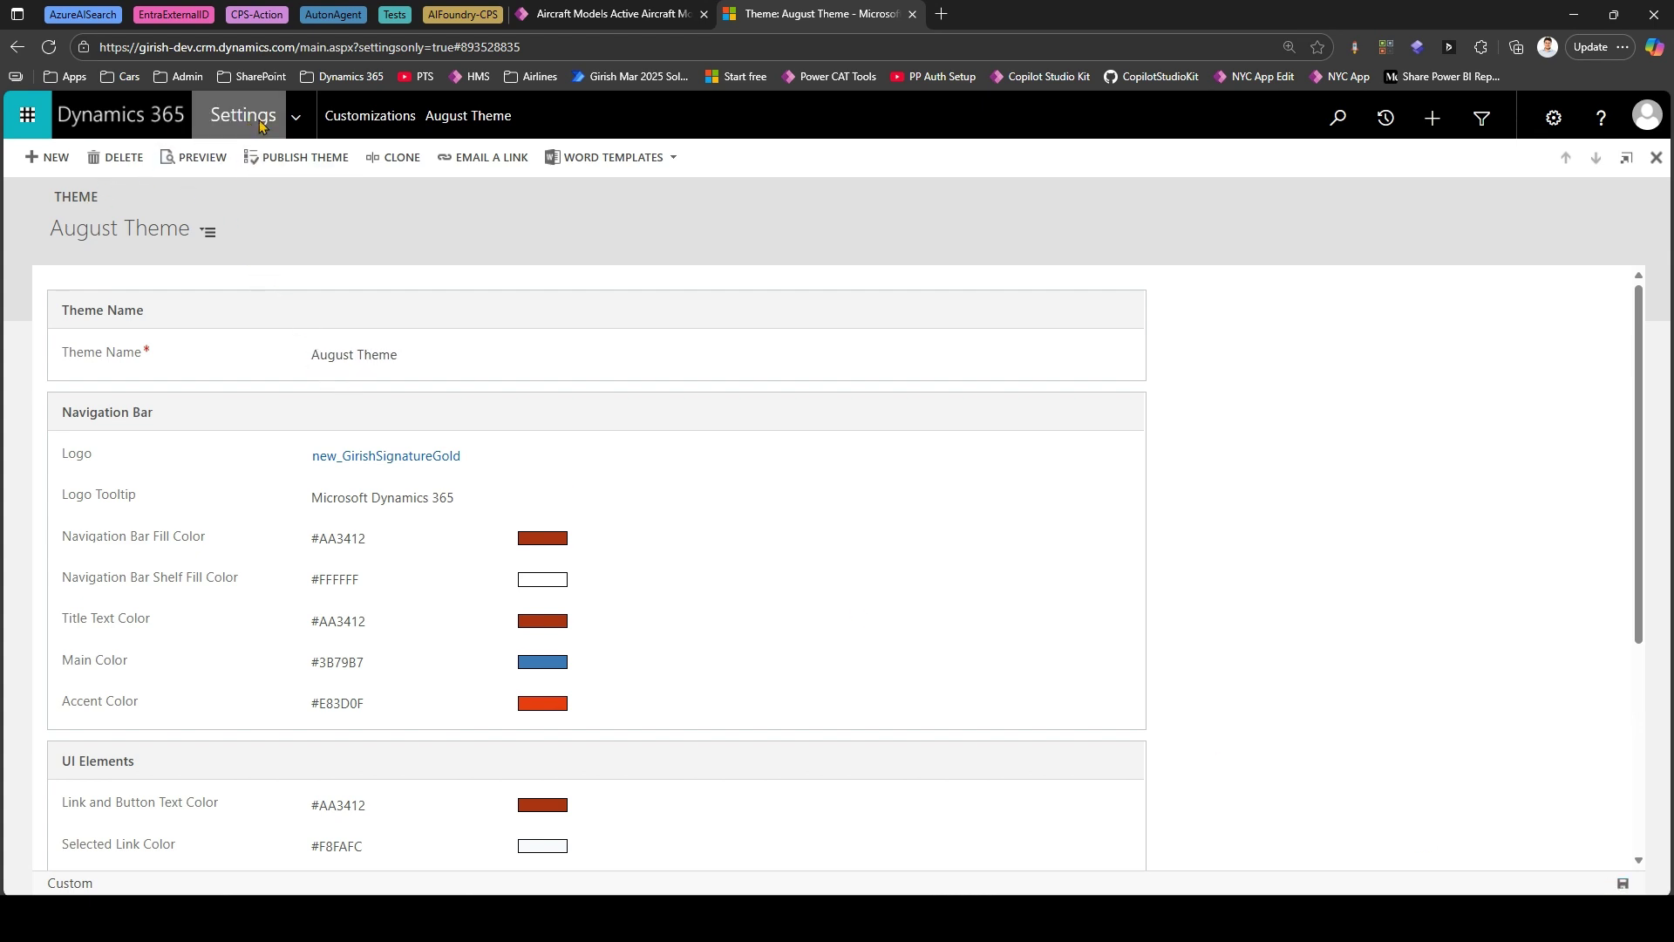
Open the August Theme from the list of all themes, publish it, and return to the list.
click(382, 118)
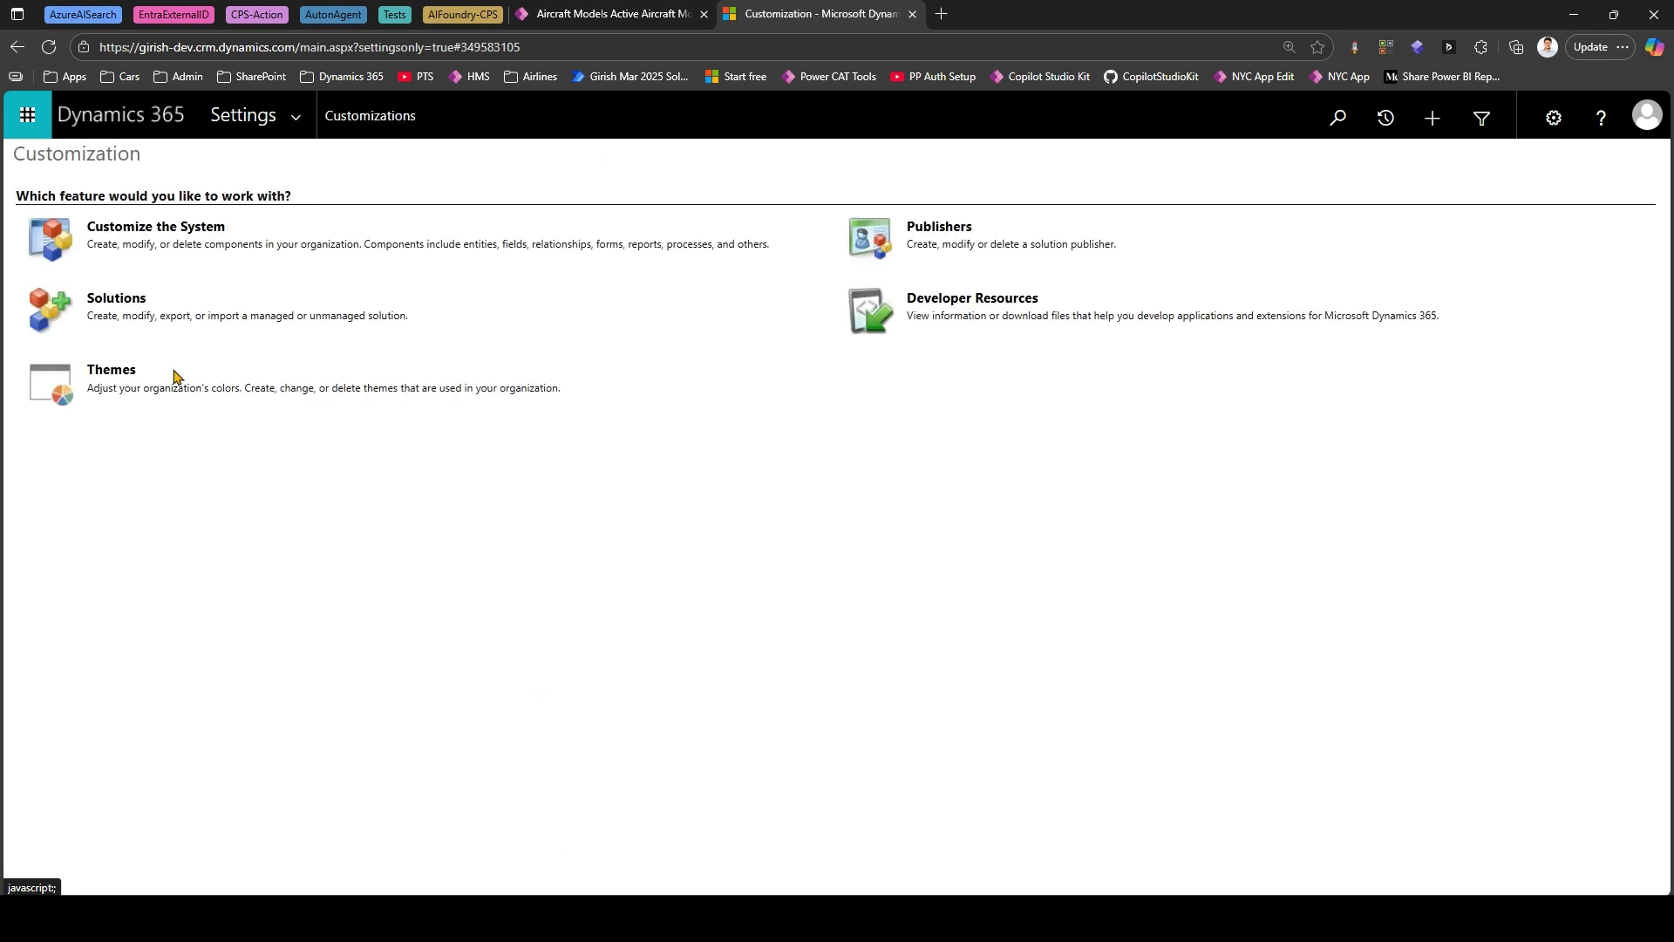
click(122, 371)
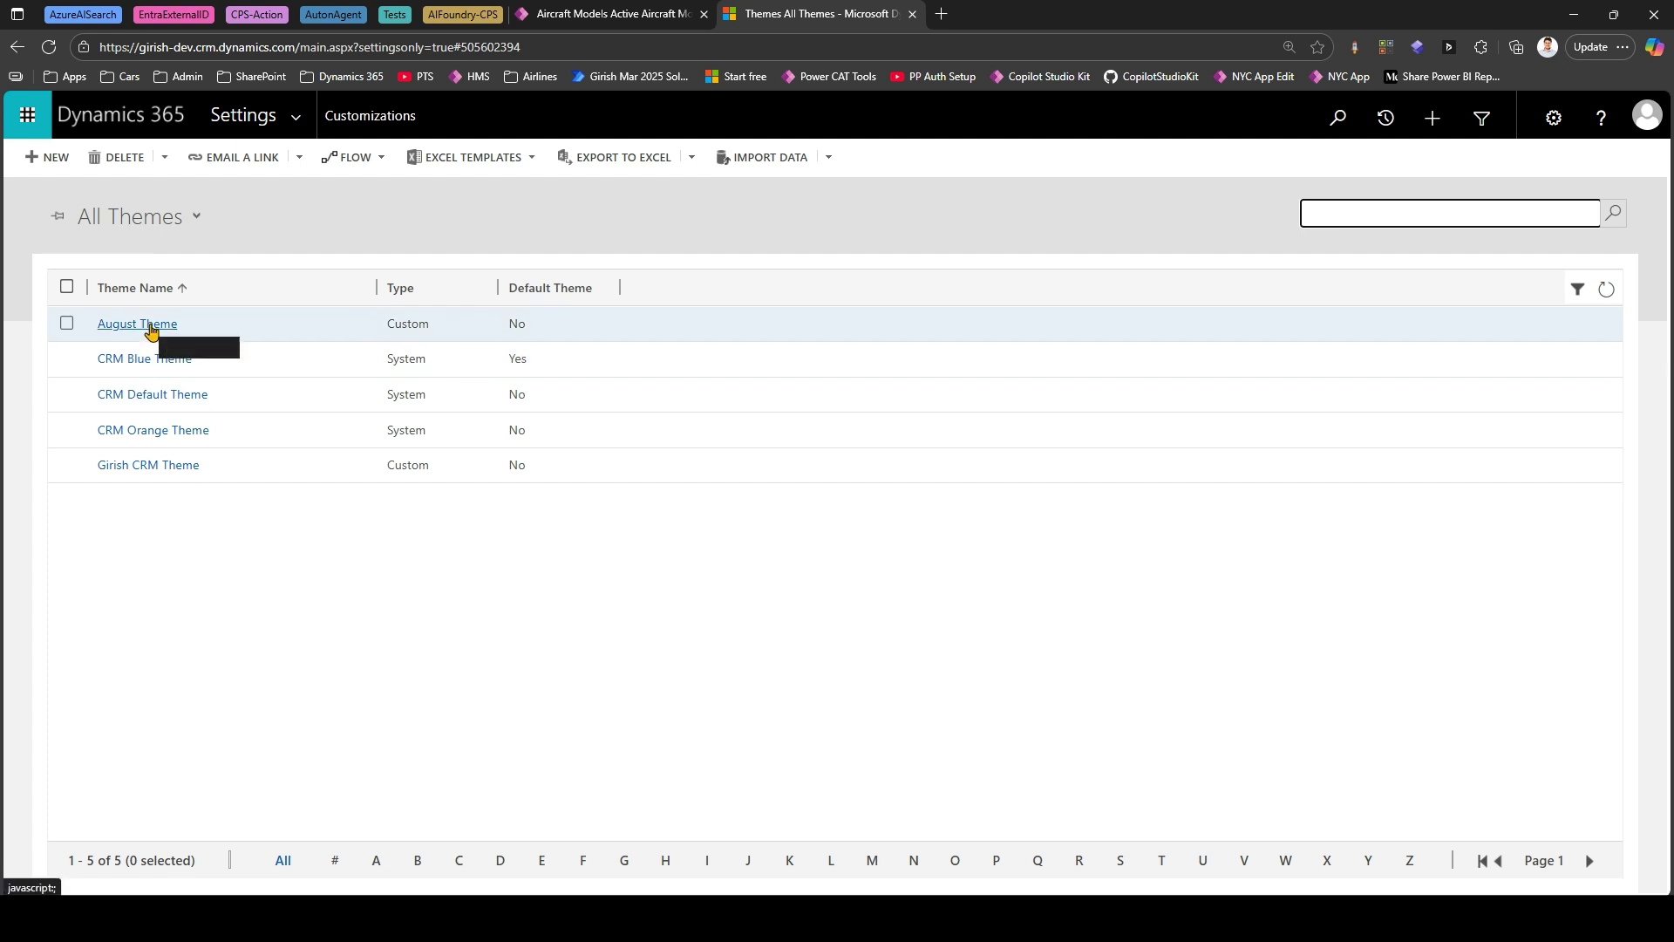
click(89, 307)
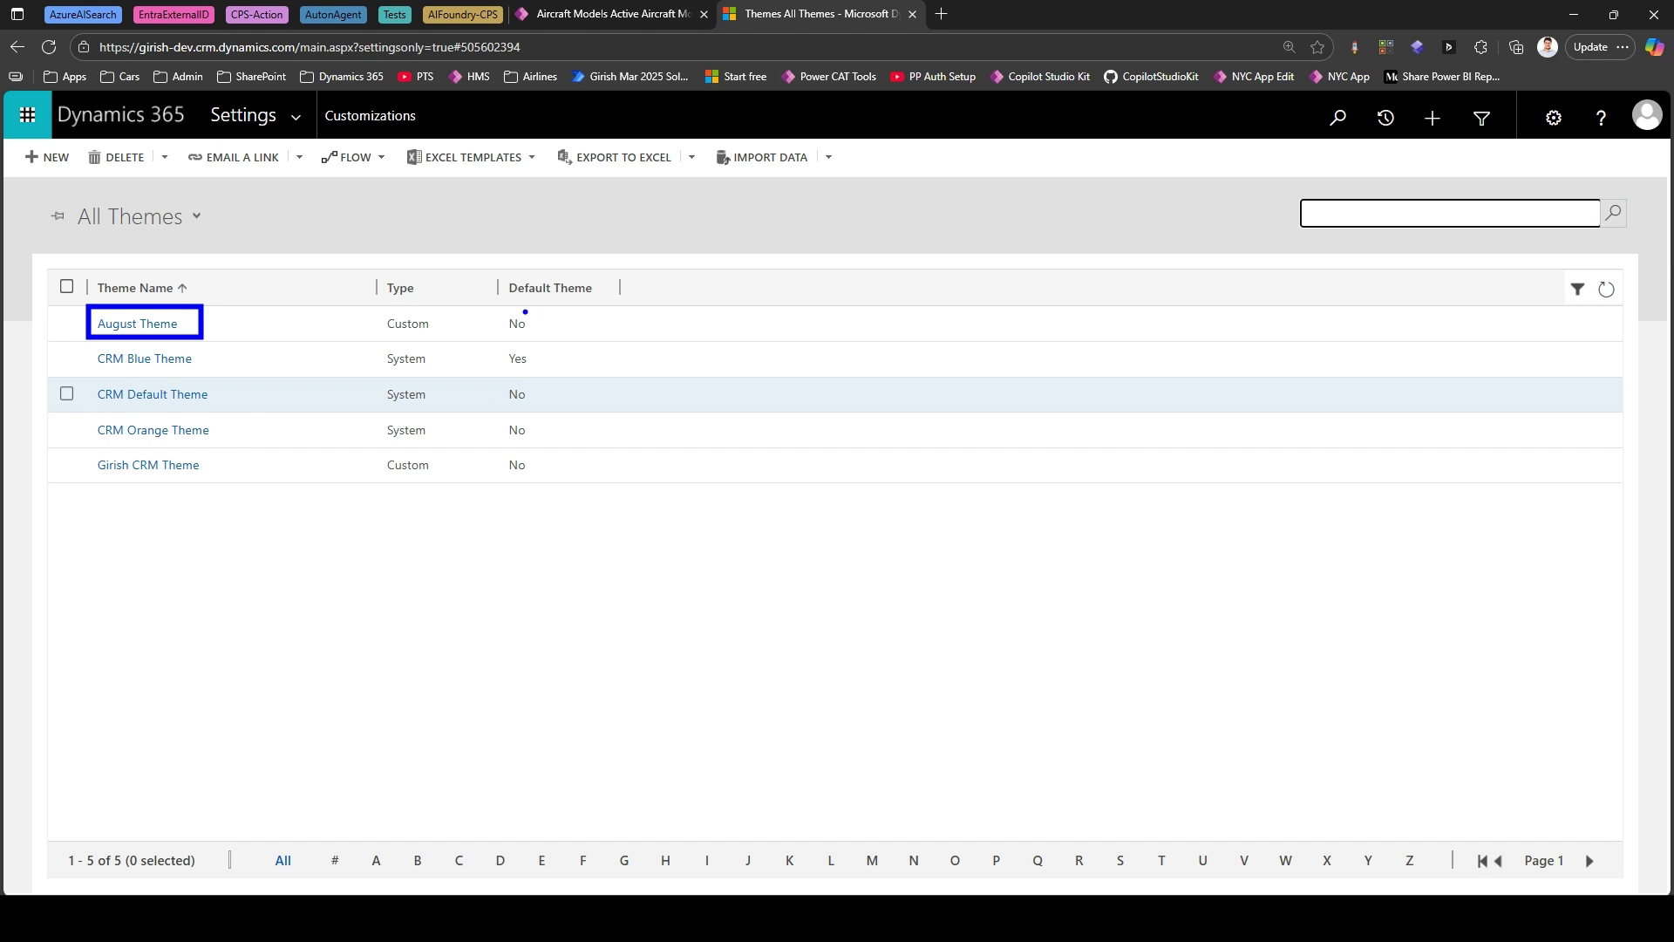
drag(494, 310, 569, 347)
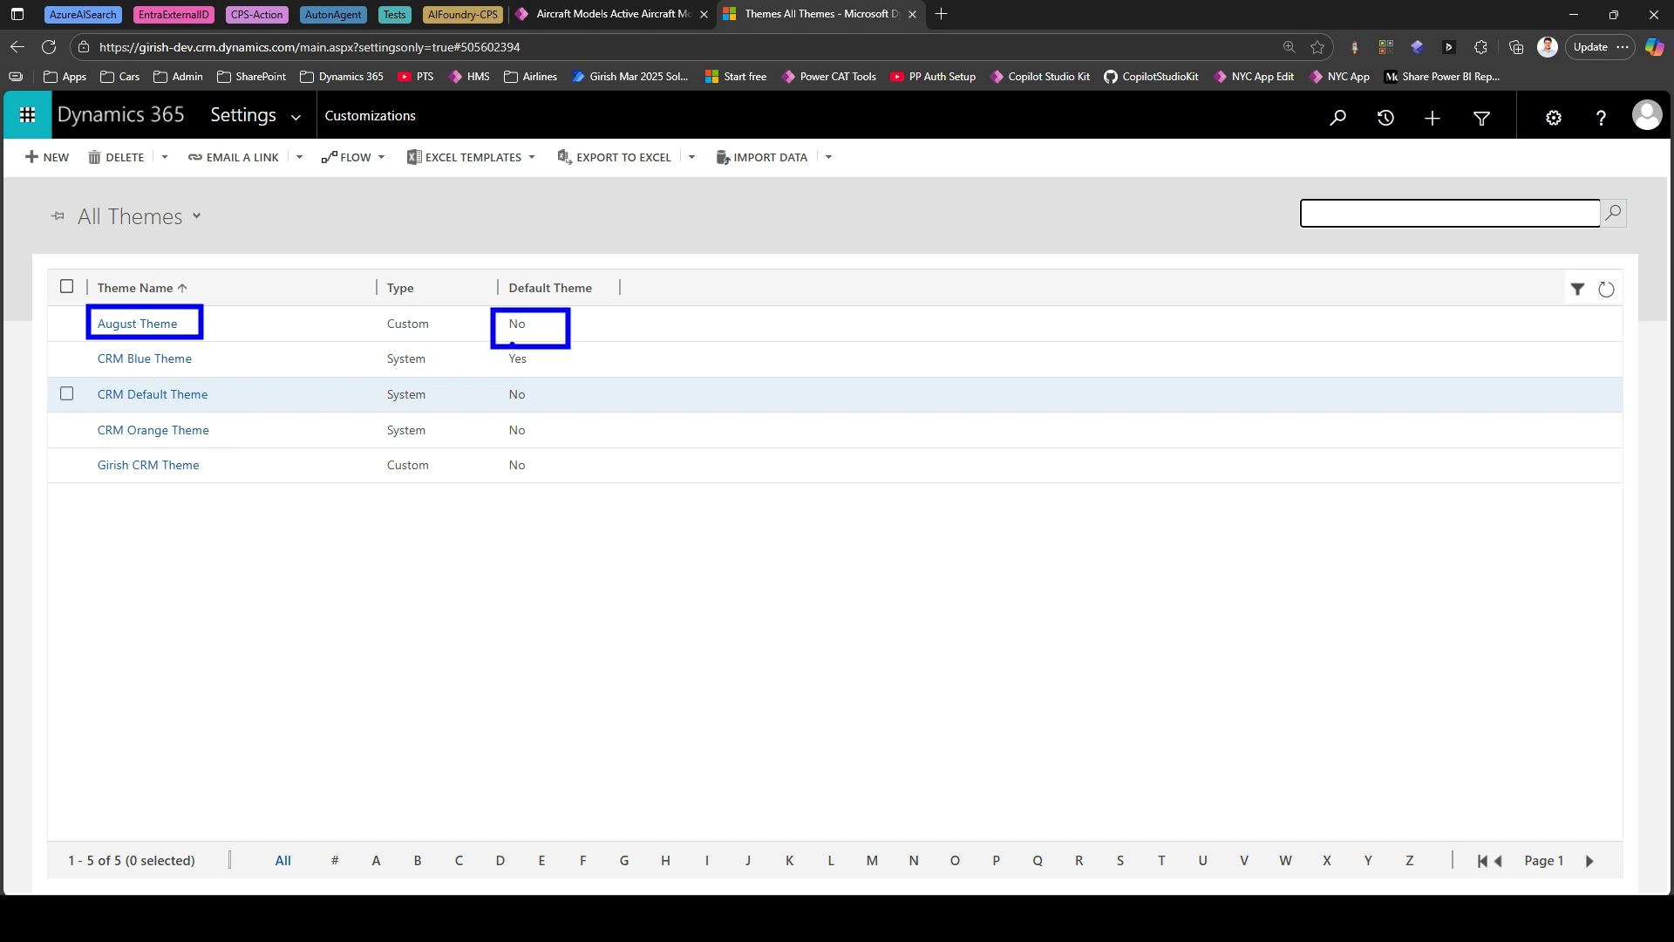
key(Escape)
click(149, 330)
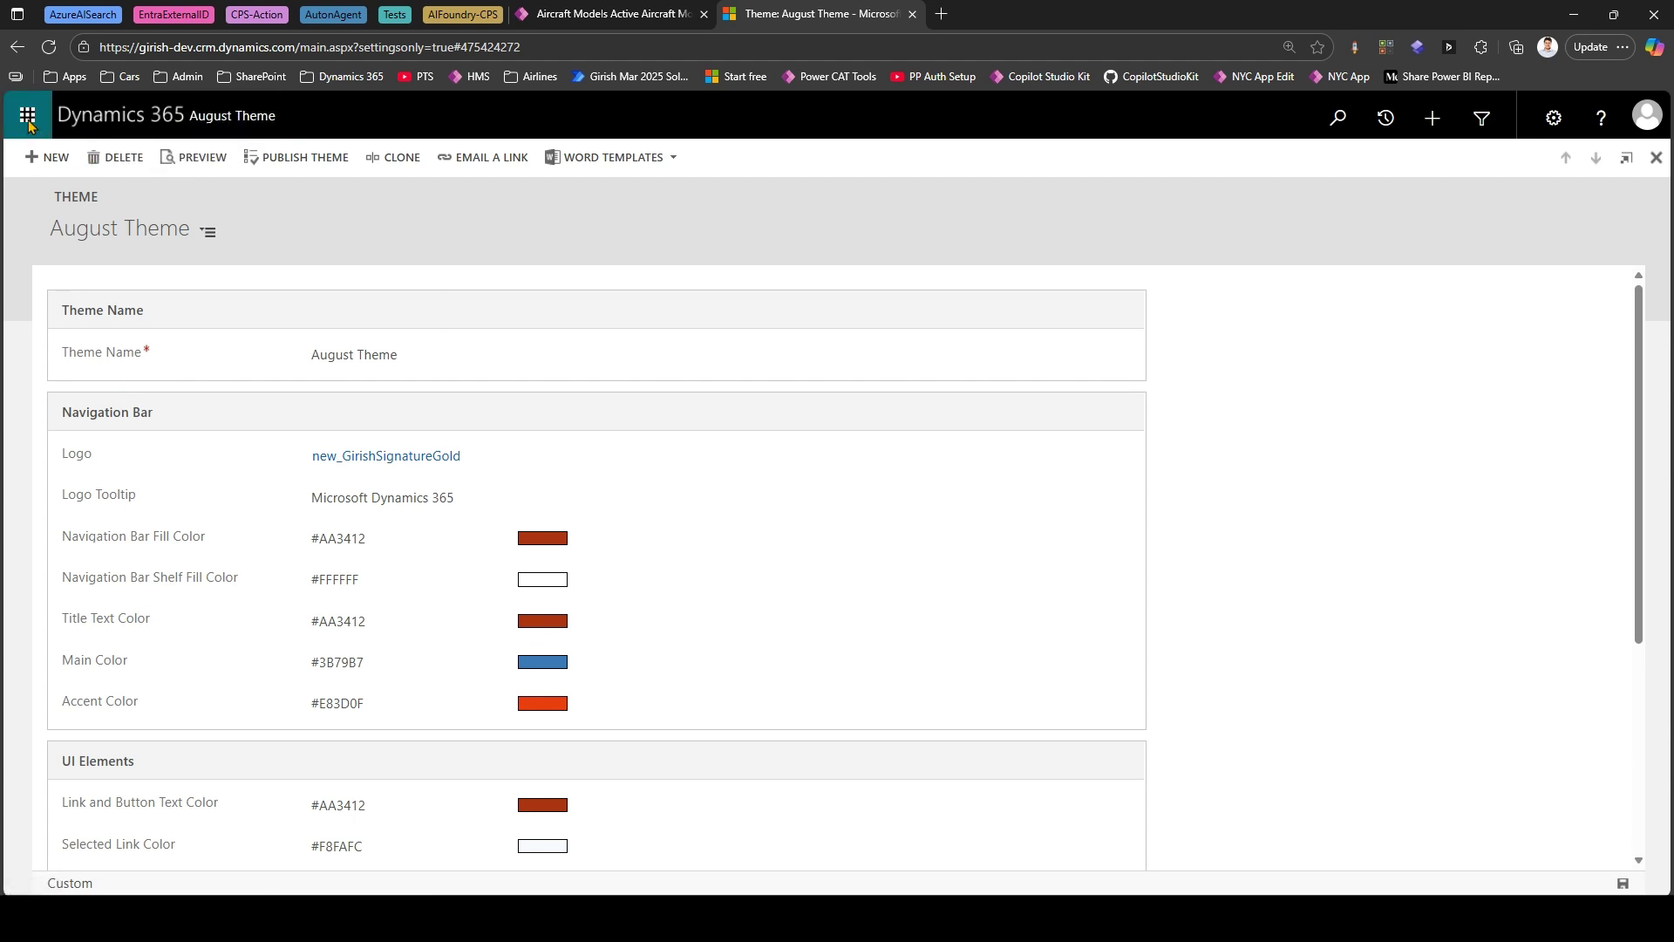
click(20, 48)
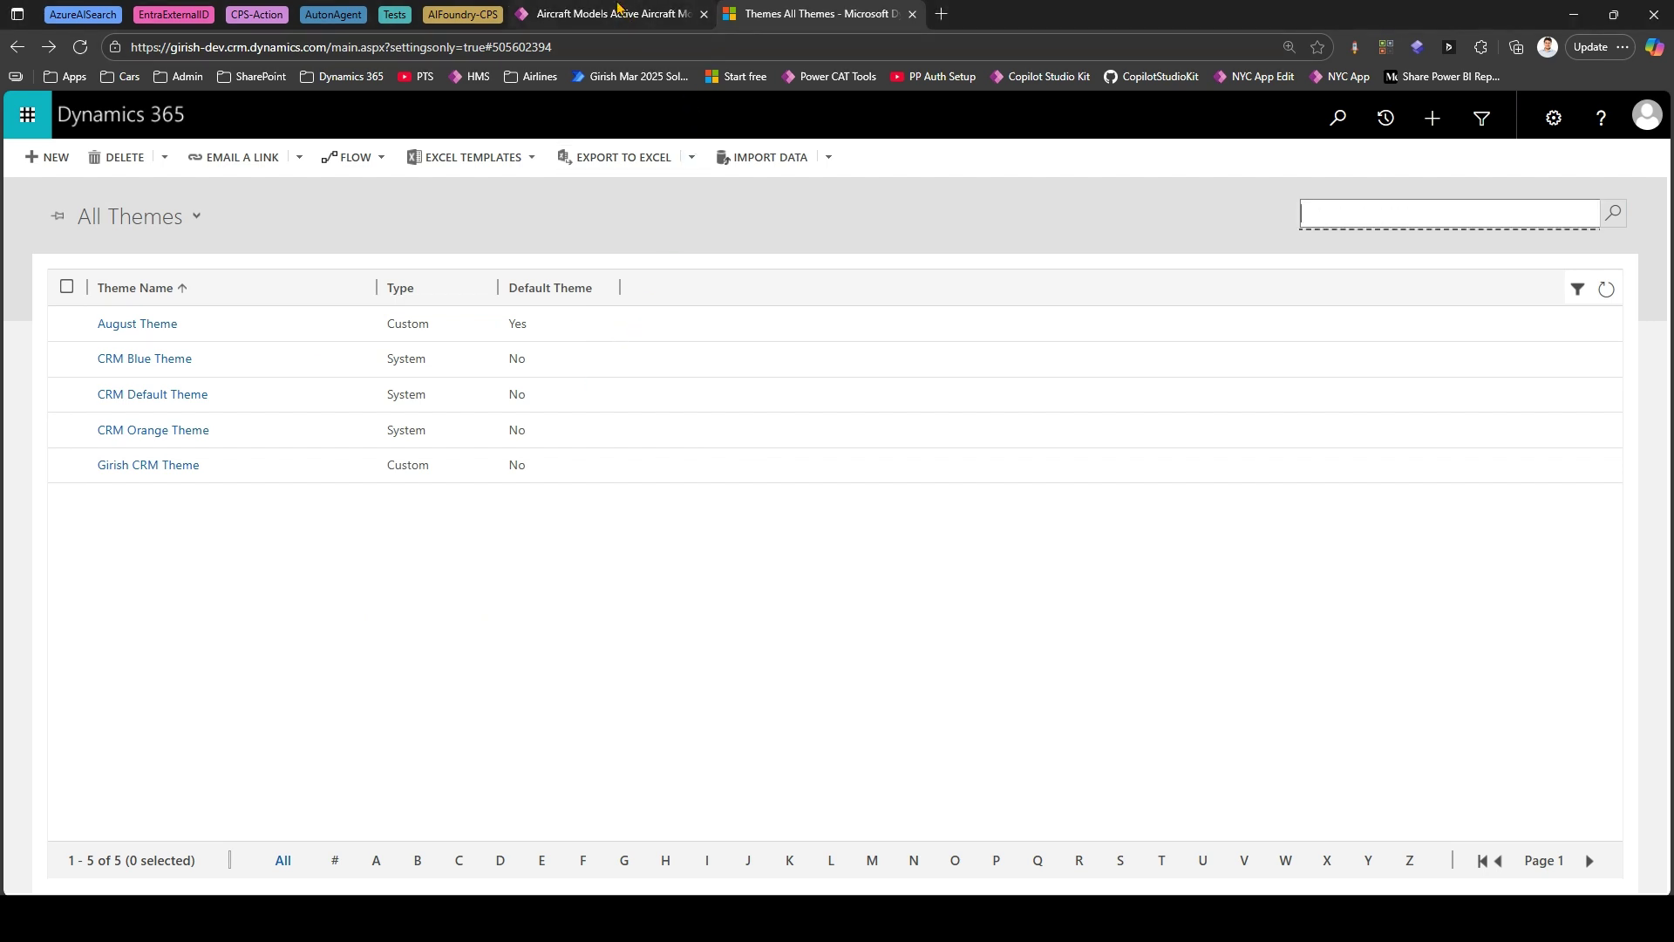
Switch to the World Airlines Management System app, reload it, and check the logo and color of its header.
mouse_move(621, 16)
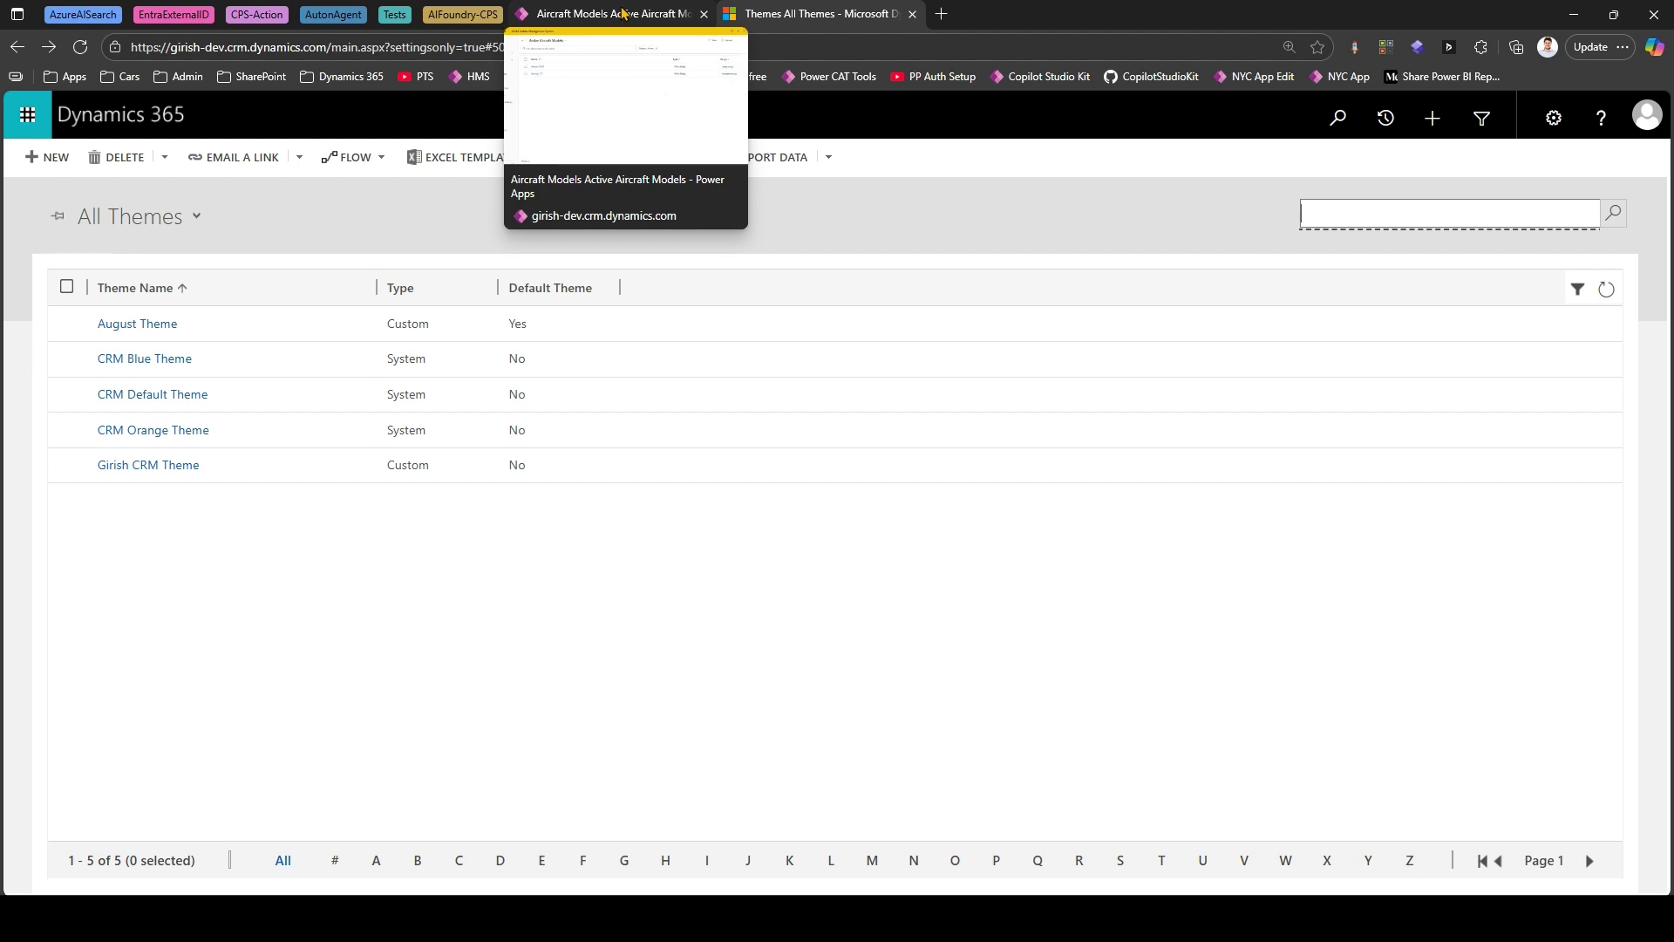
click(622, 13)
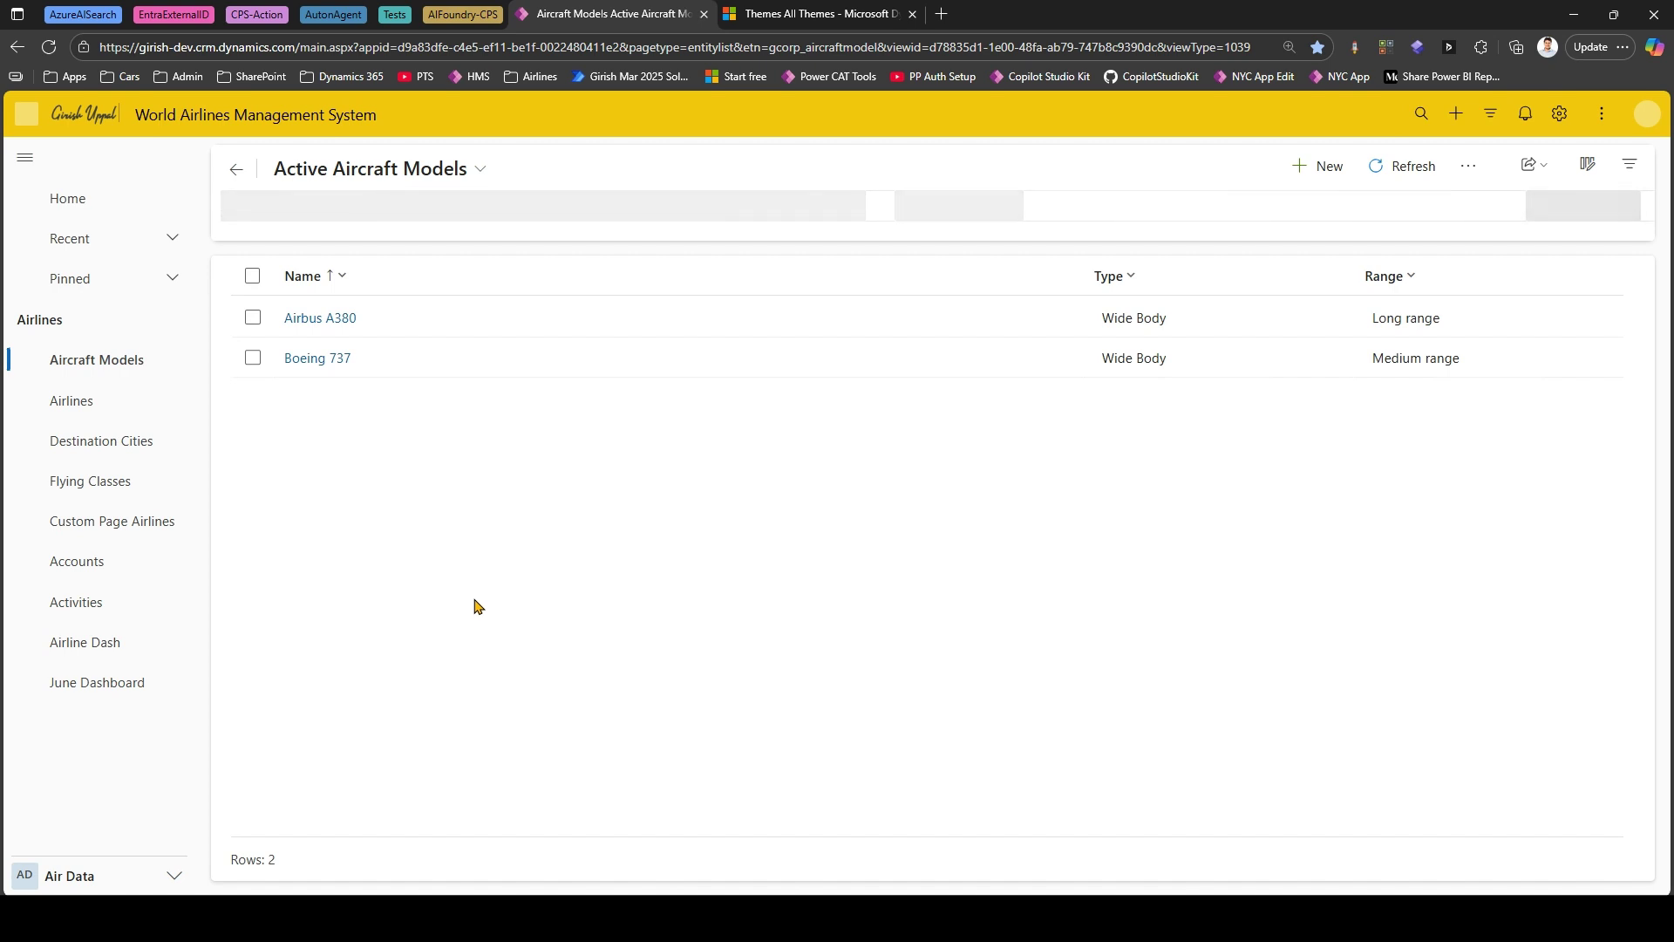
key(F5)
drag(322, 444, 101, 106)
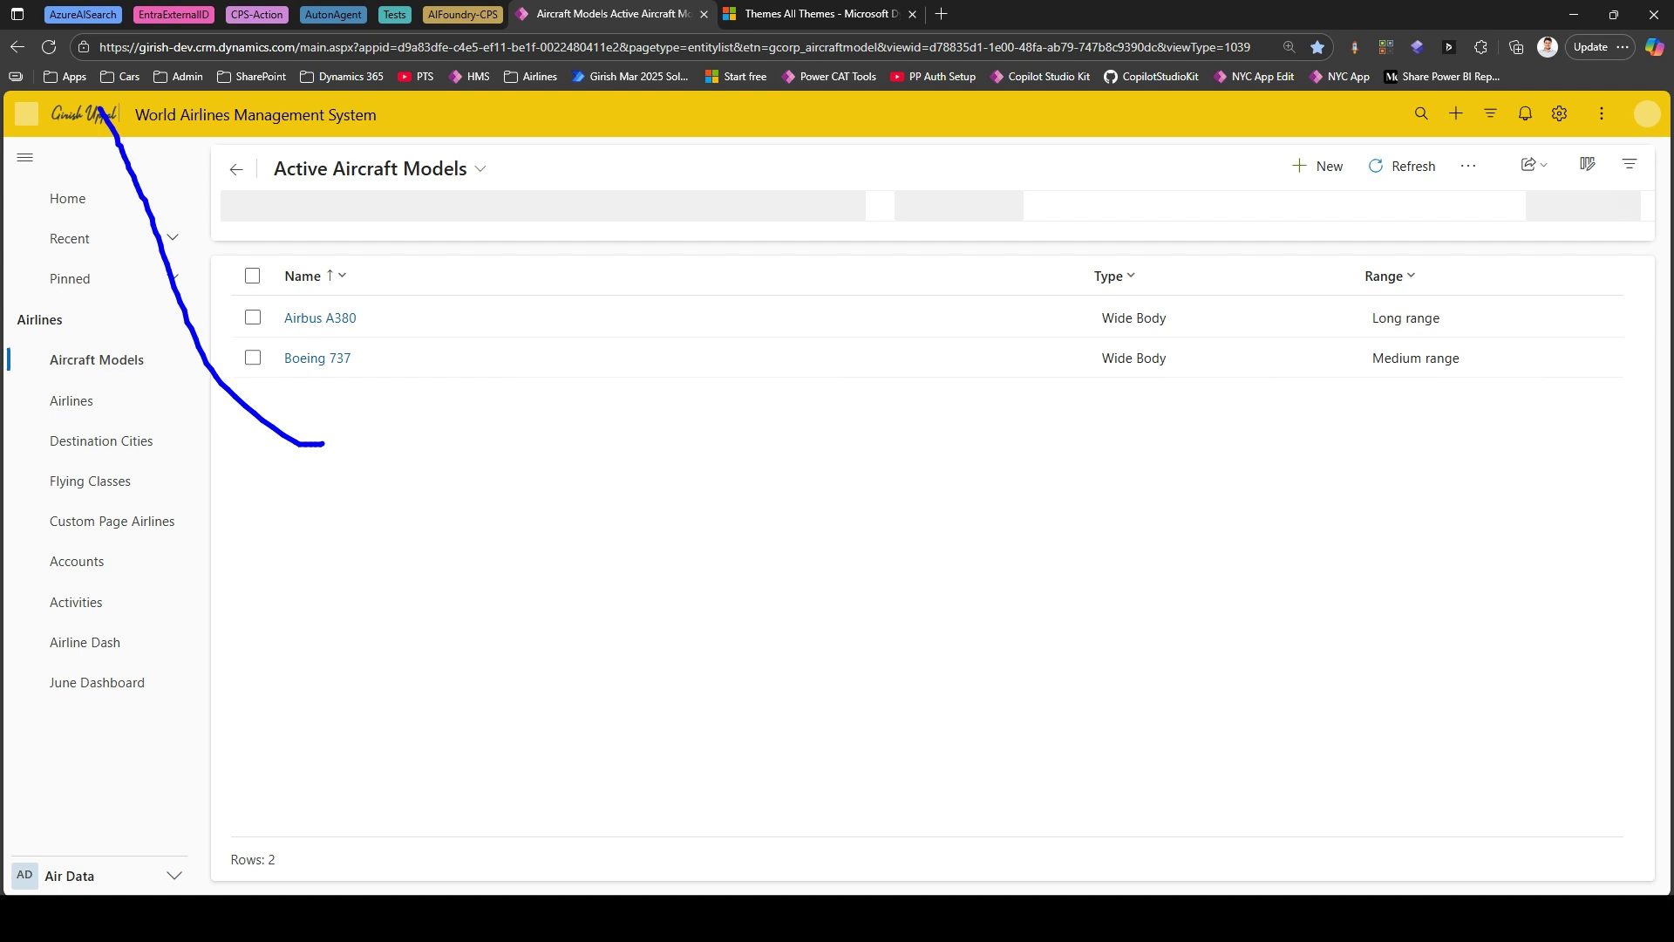
key(Escape)
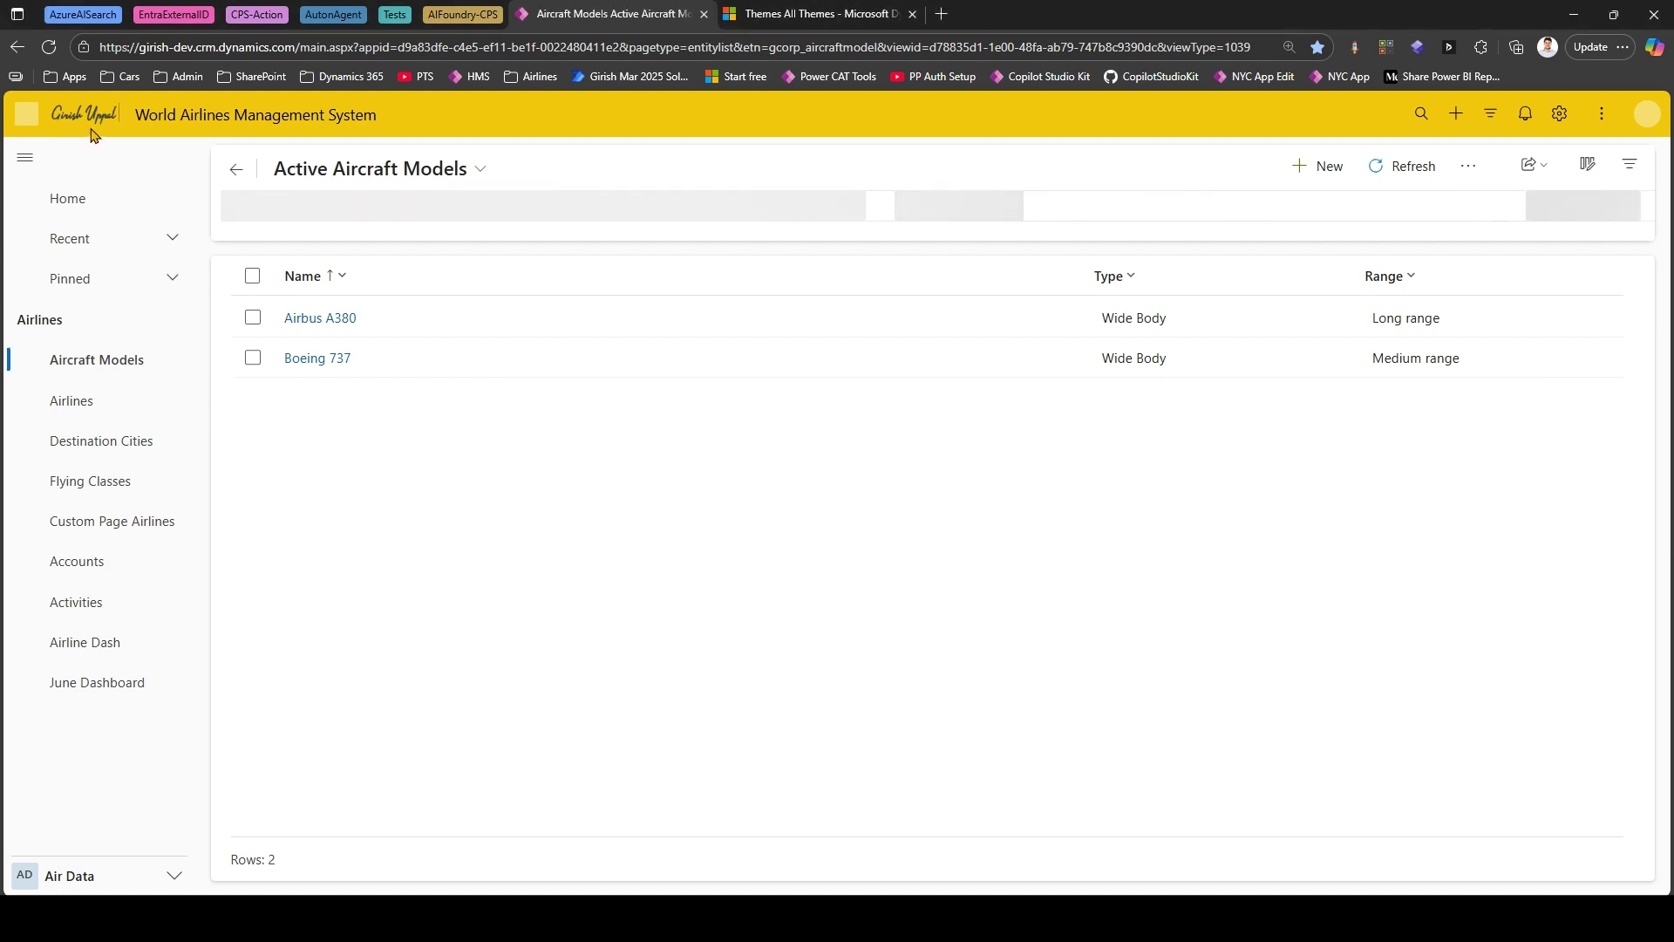
click(549, 78)
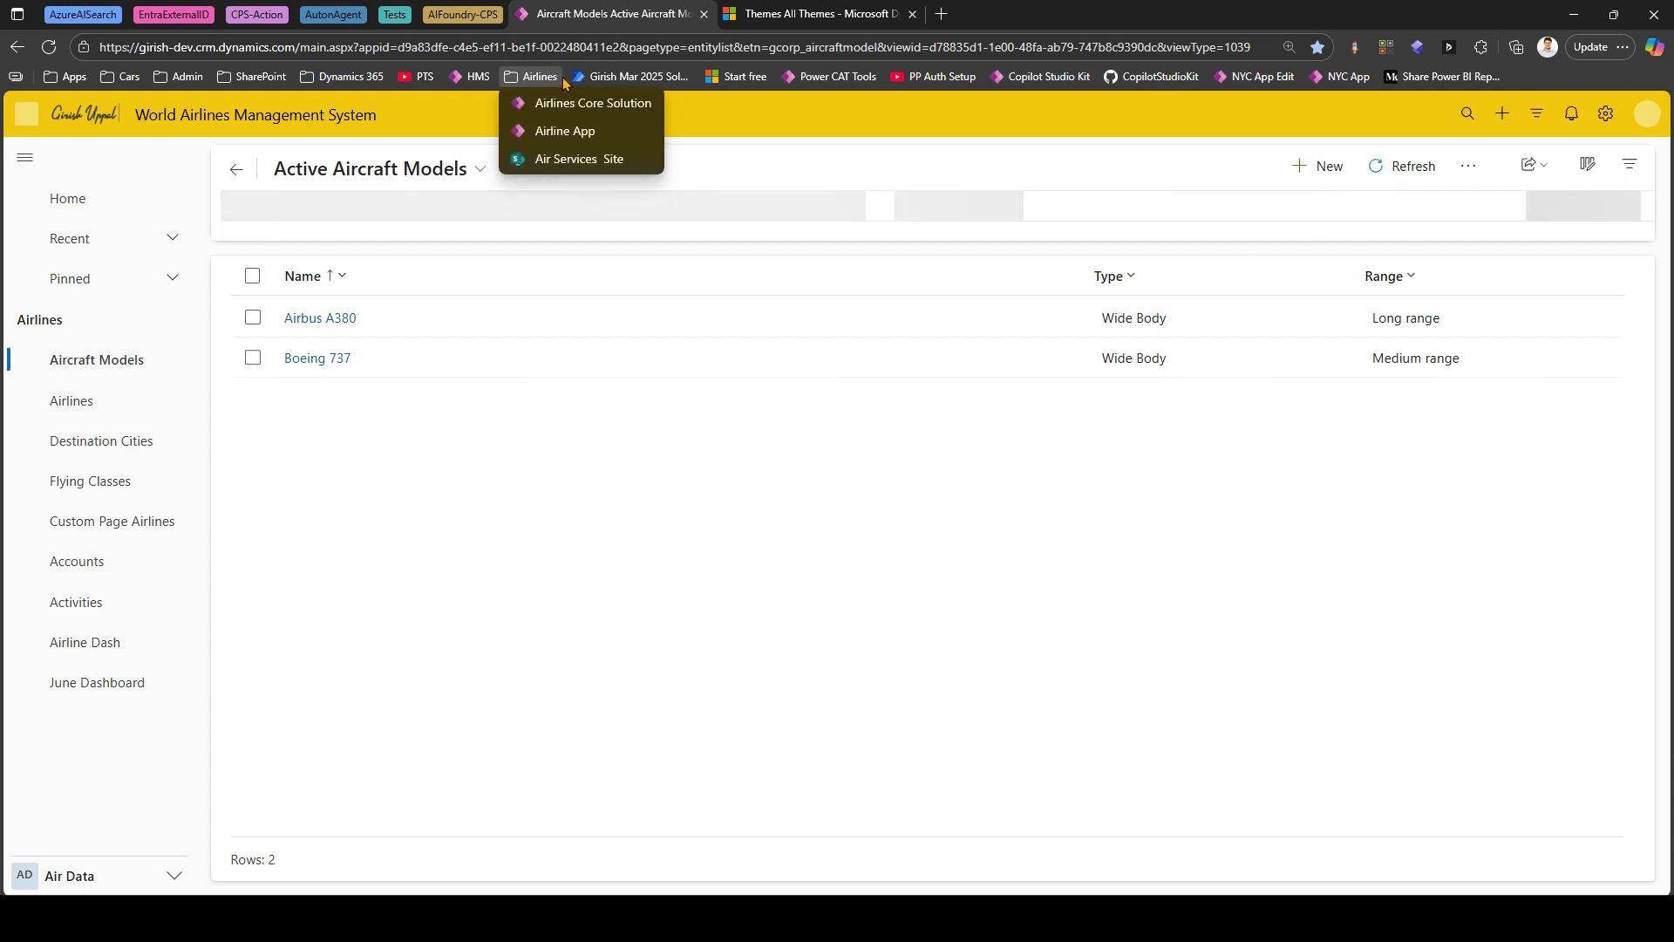
click(467, 527)
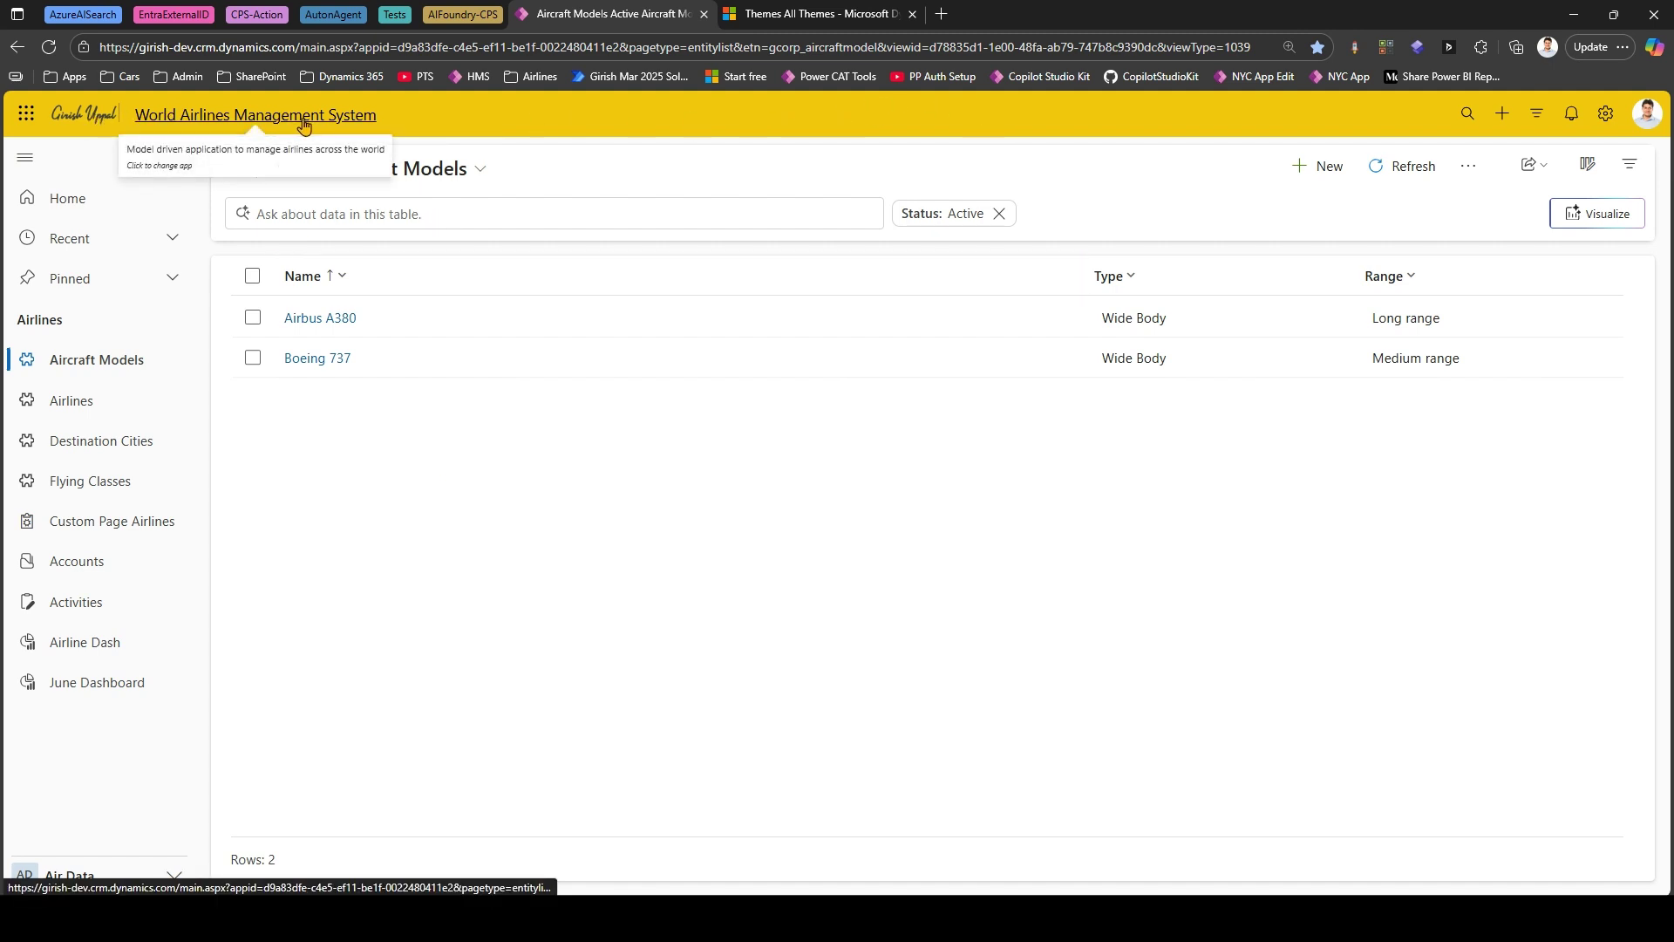
Open the Airlines Core Solution in Power Apps and look through its full list of objects.
click(533, 77)
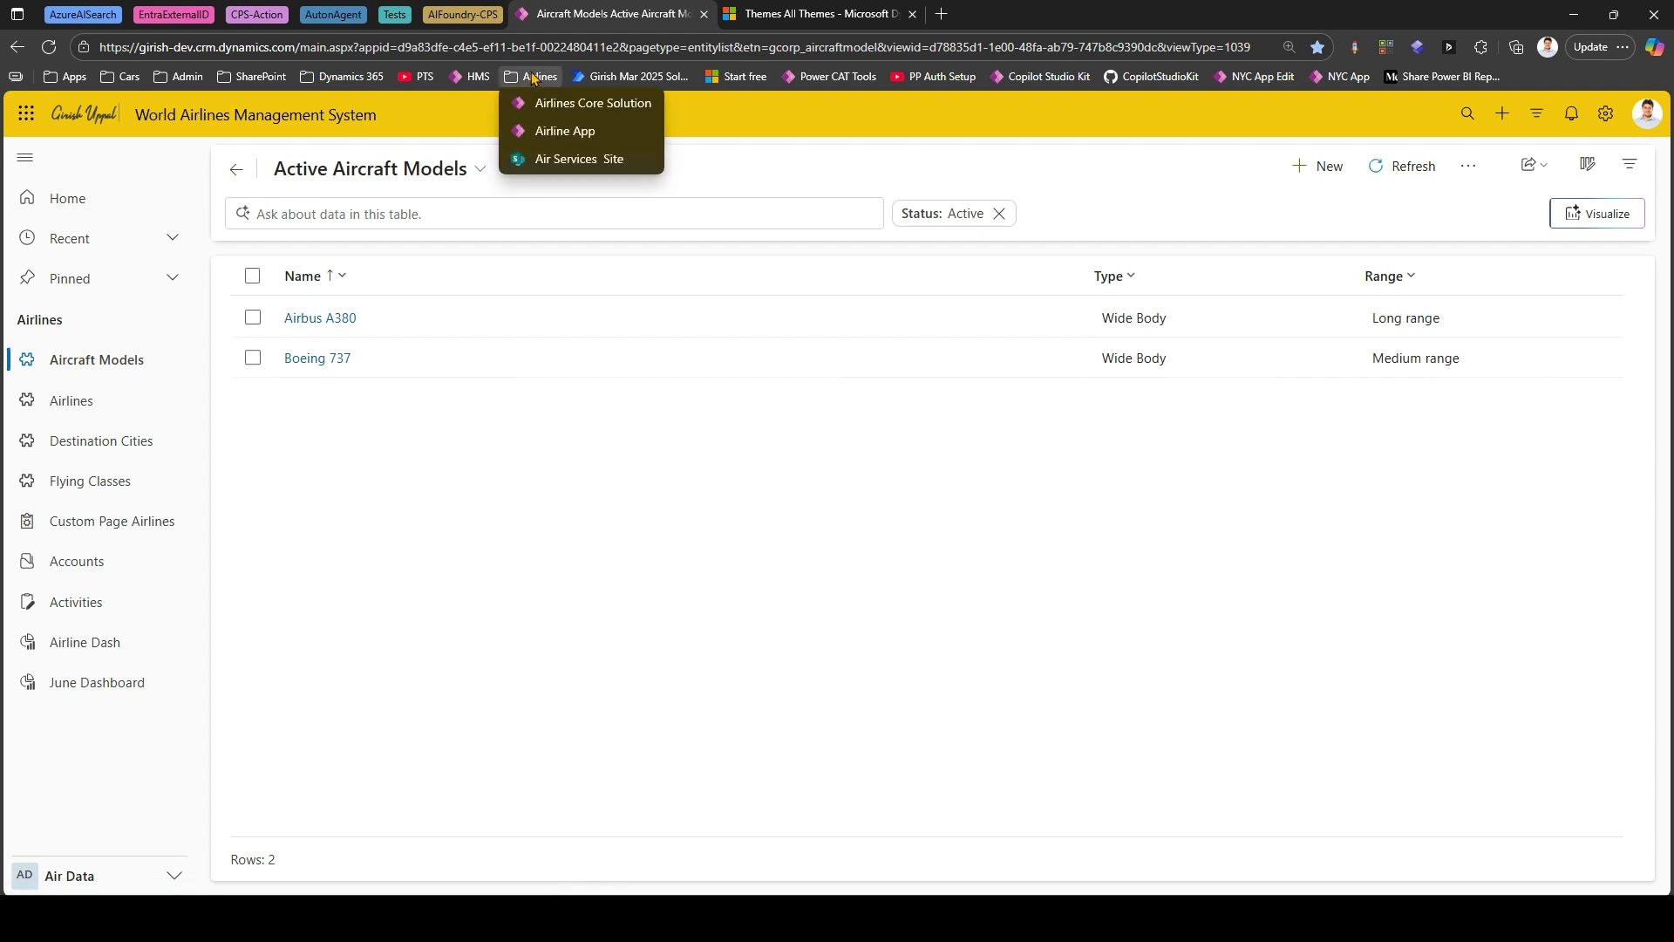
click(551, 108)
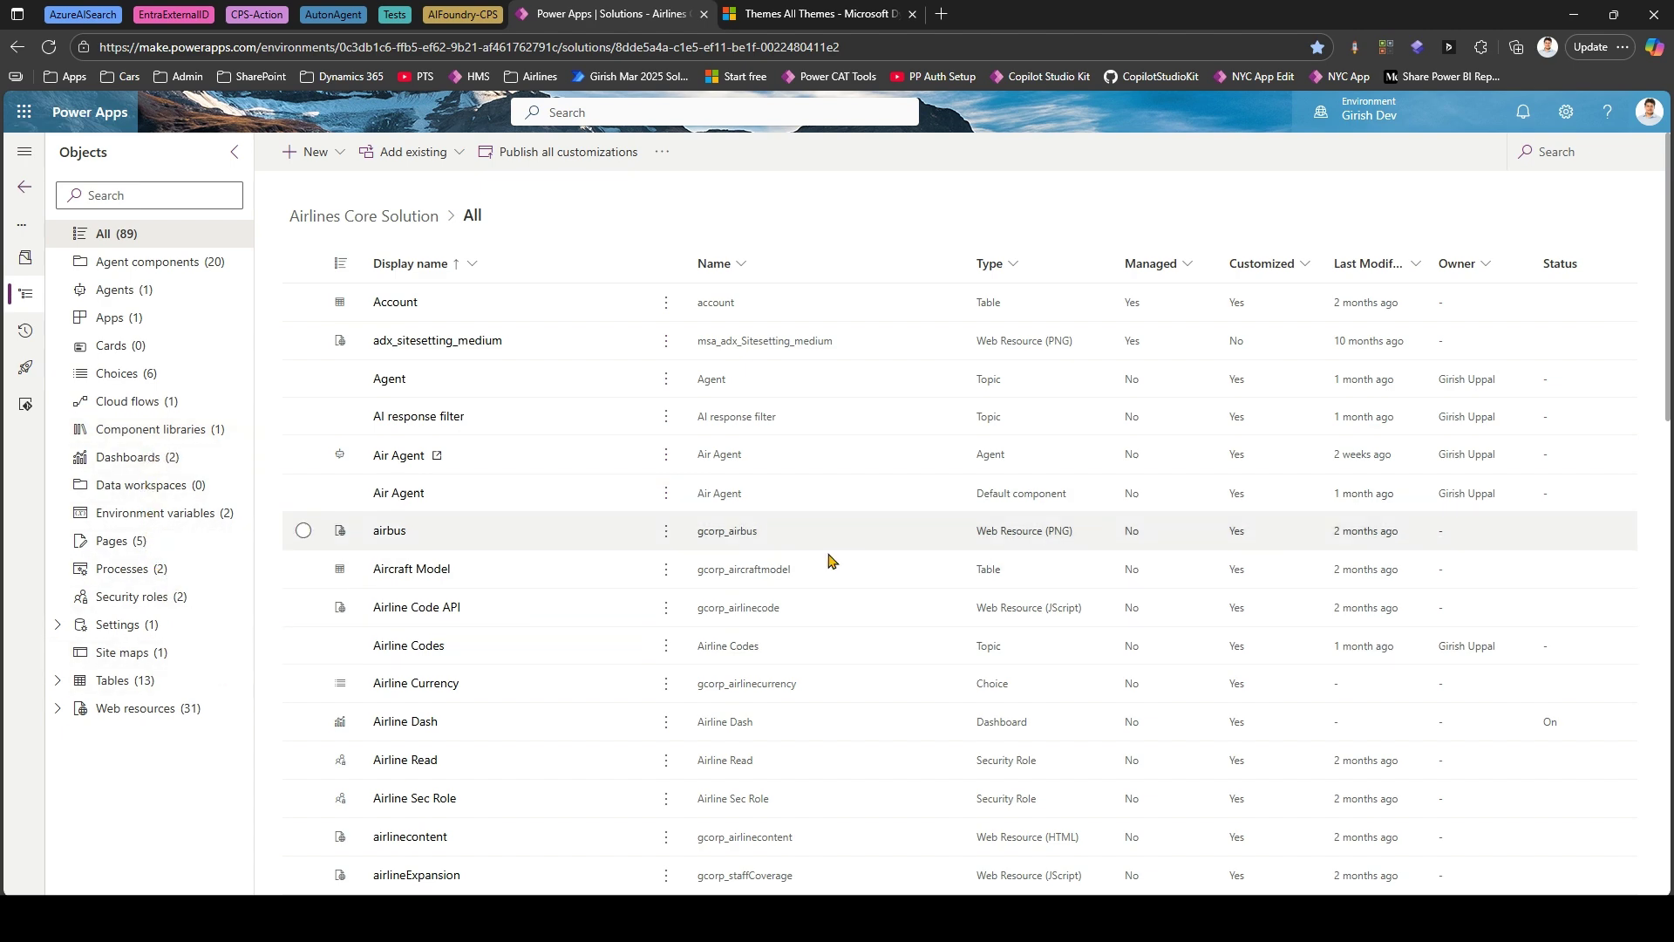
scroll(907, 591, down, 5)
scroll(907, 590, down, 6)
scroll(905, 602, down, 3)
scroll(903, 602, up, 15)
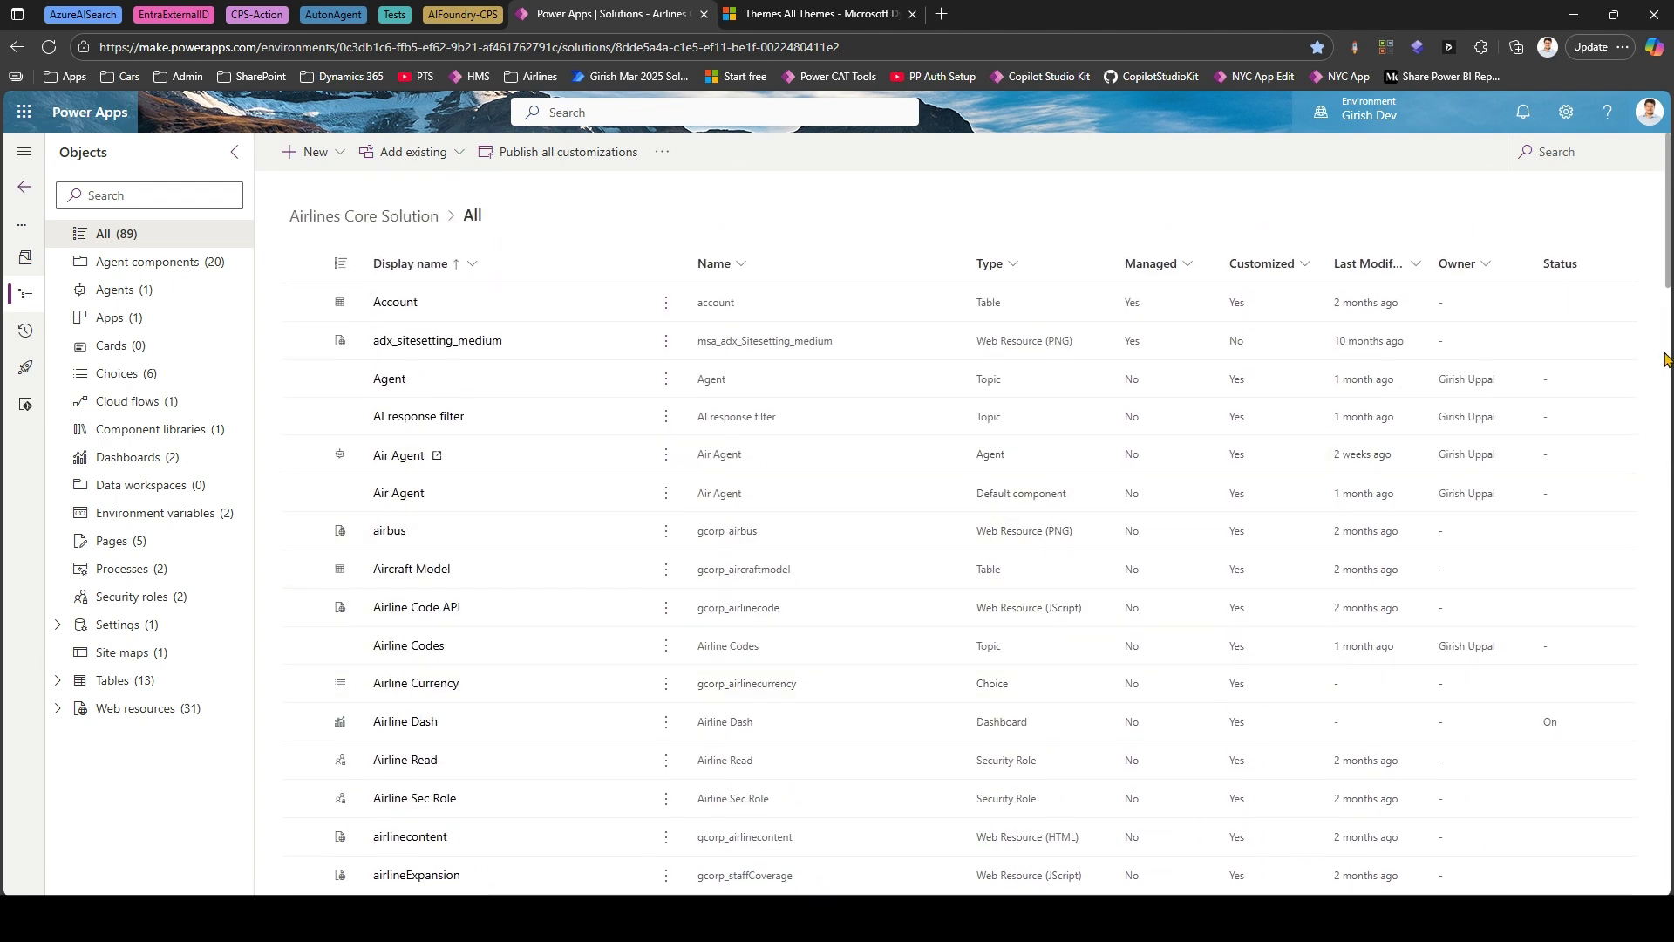
Open the form for a new web resource in the Airlines Core Solution, review its upload and name fields, and cancel it.
drag(1670, 262, 1667, 859)
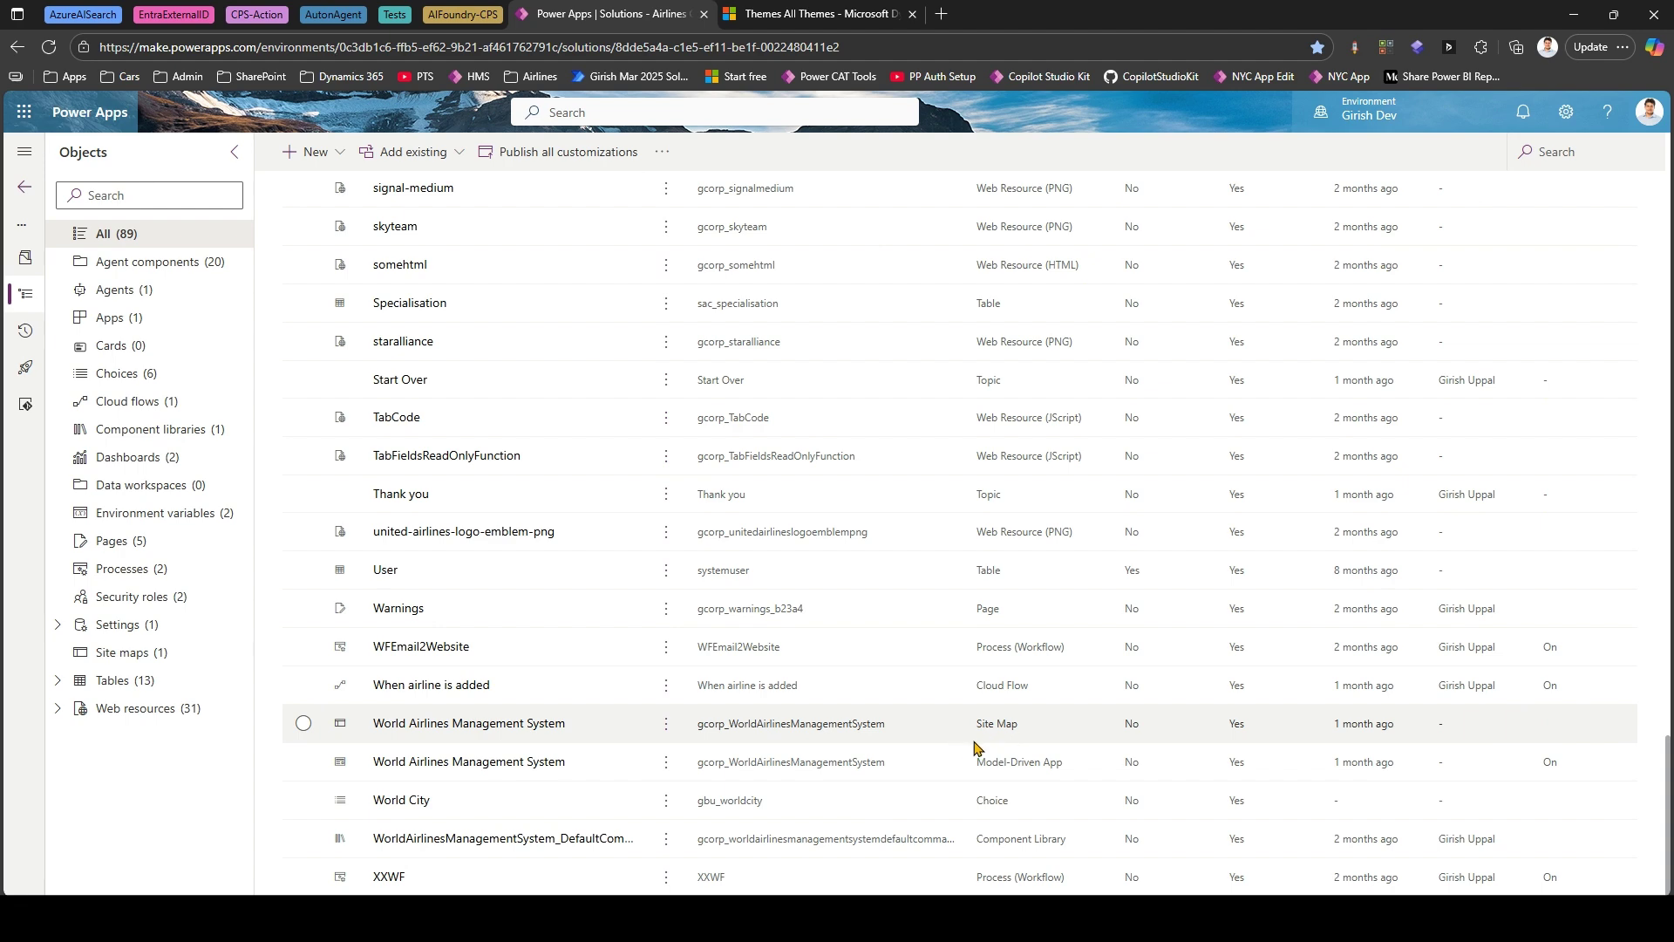
scroll(946, 665, up, 2)
scroll(737, 670, up, 15)
click(330, 157)
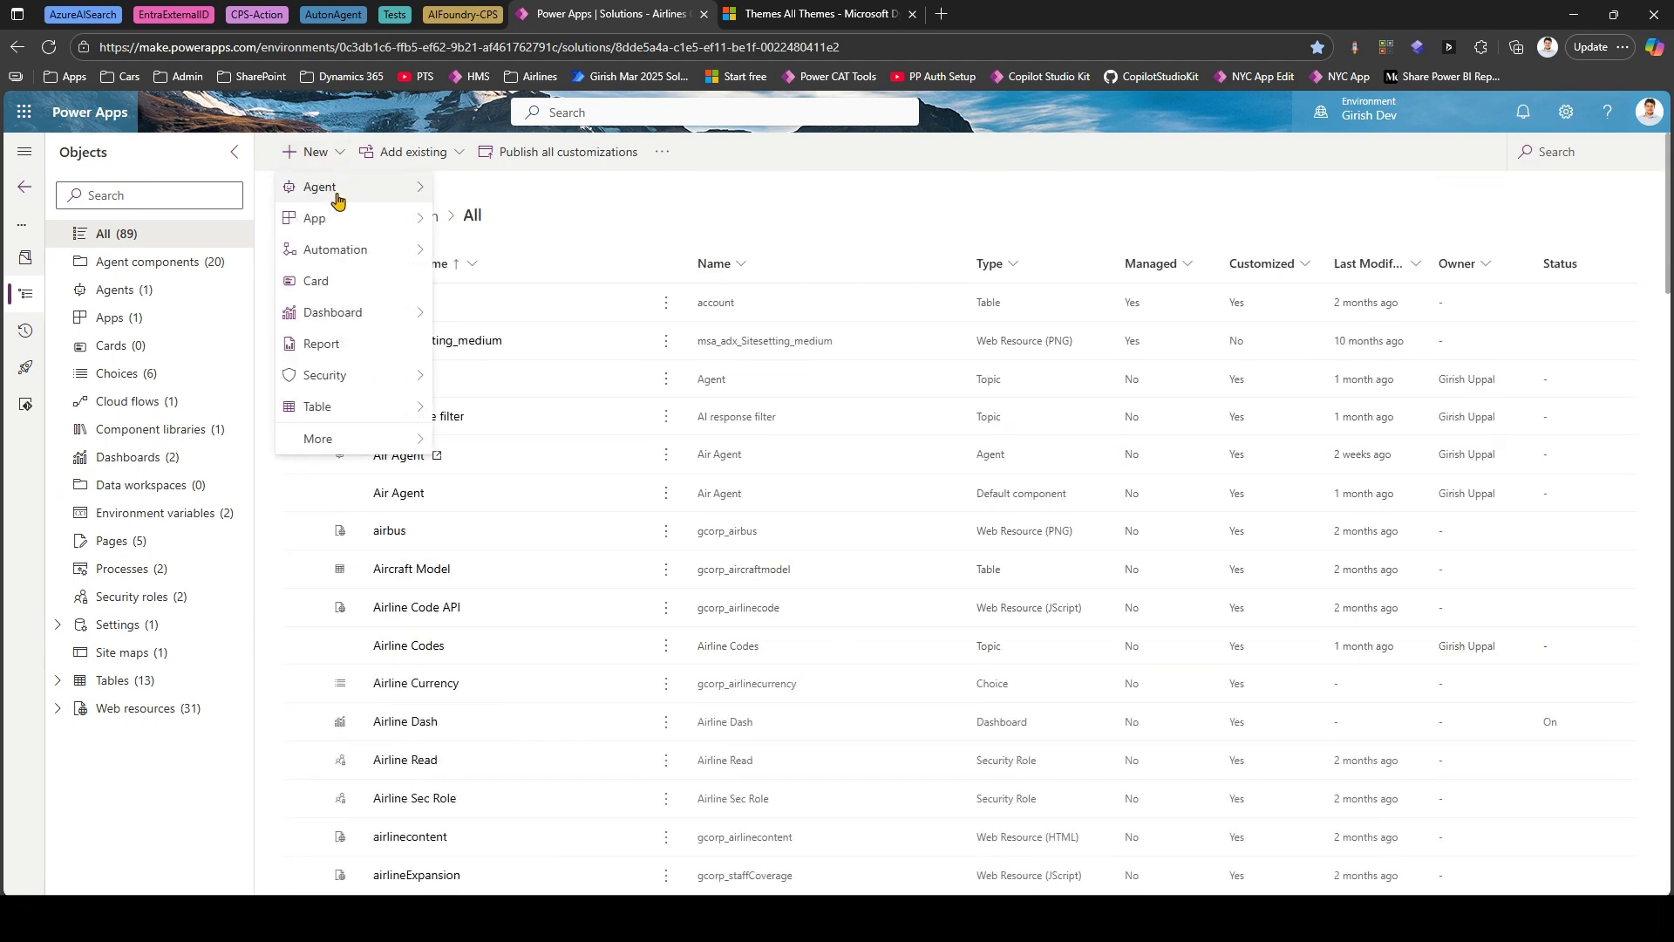
mouse_move(359, 437)
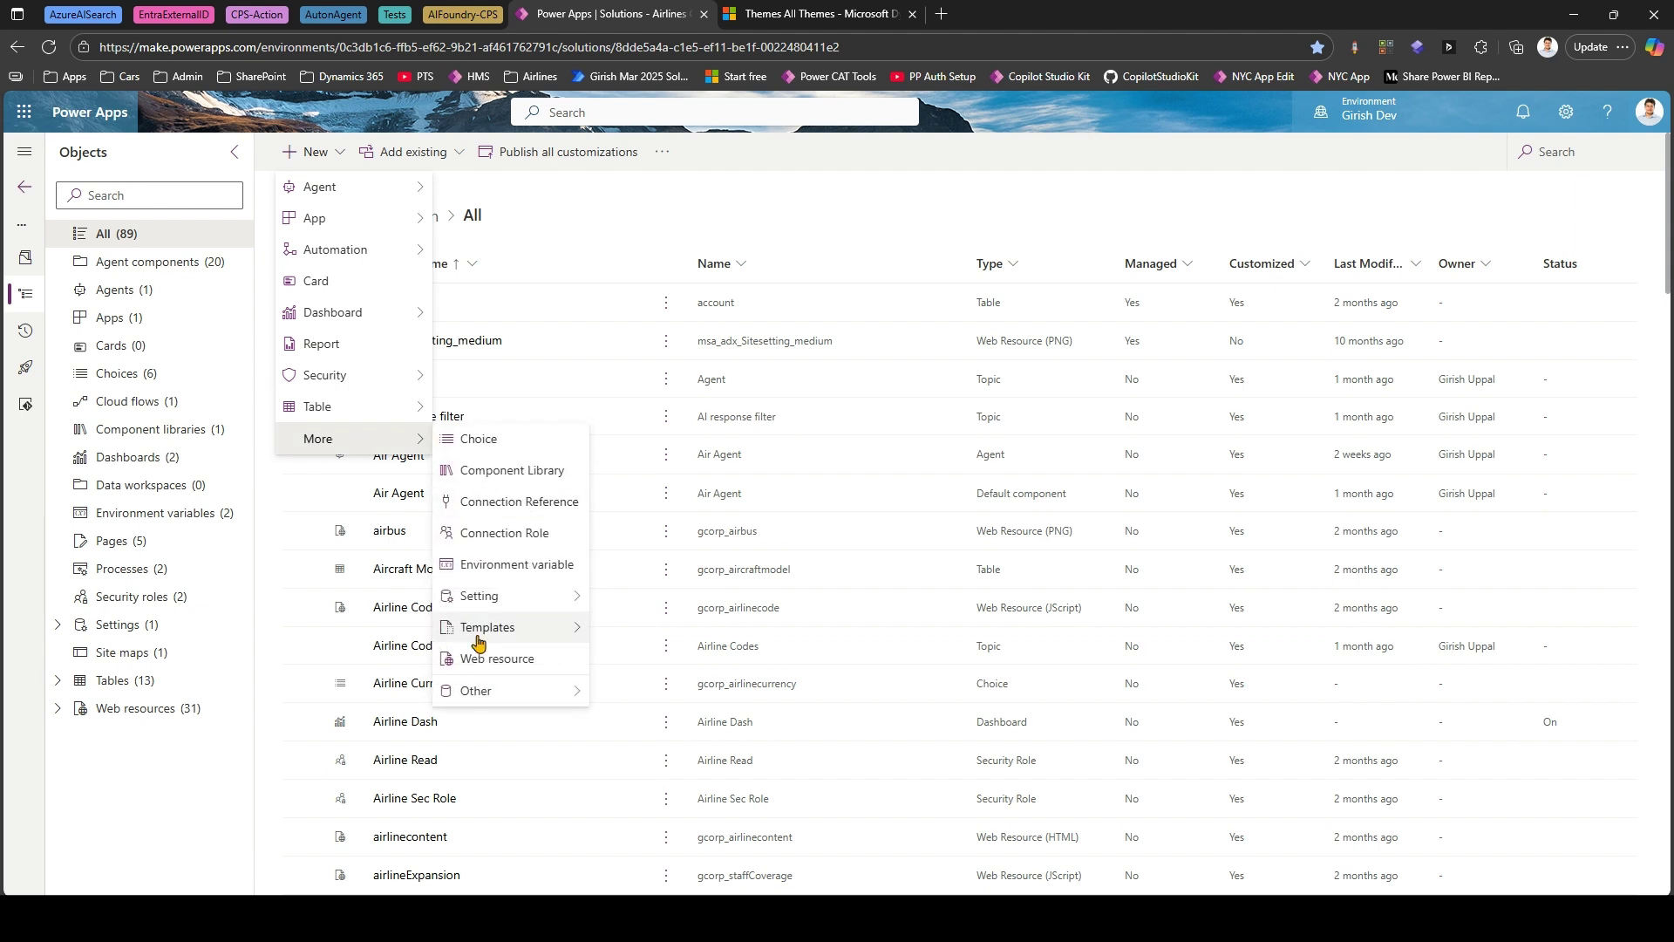
click(493, 660)
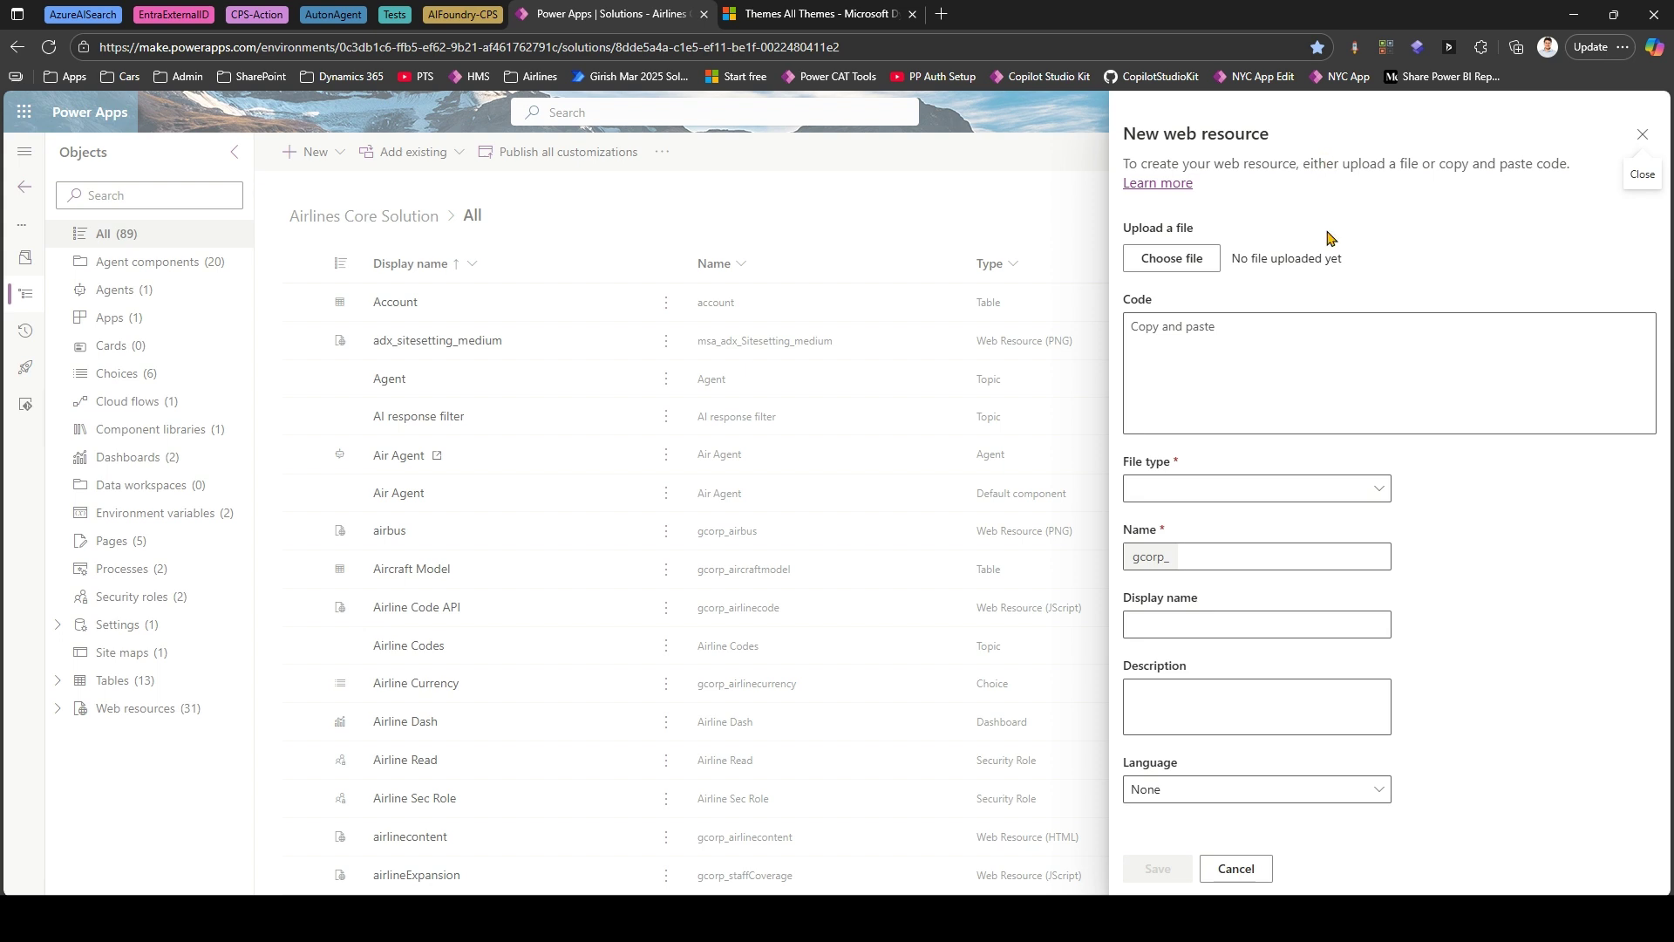
drag(1166, 560, 1139, 555)
click(1248, 876)
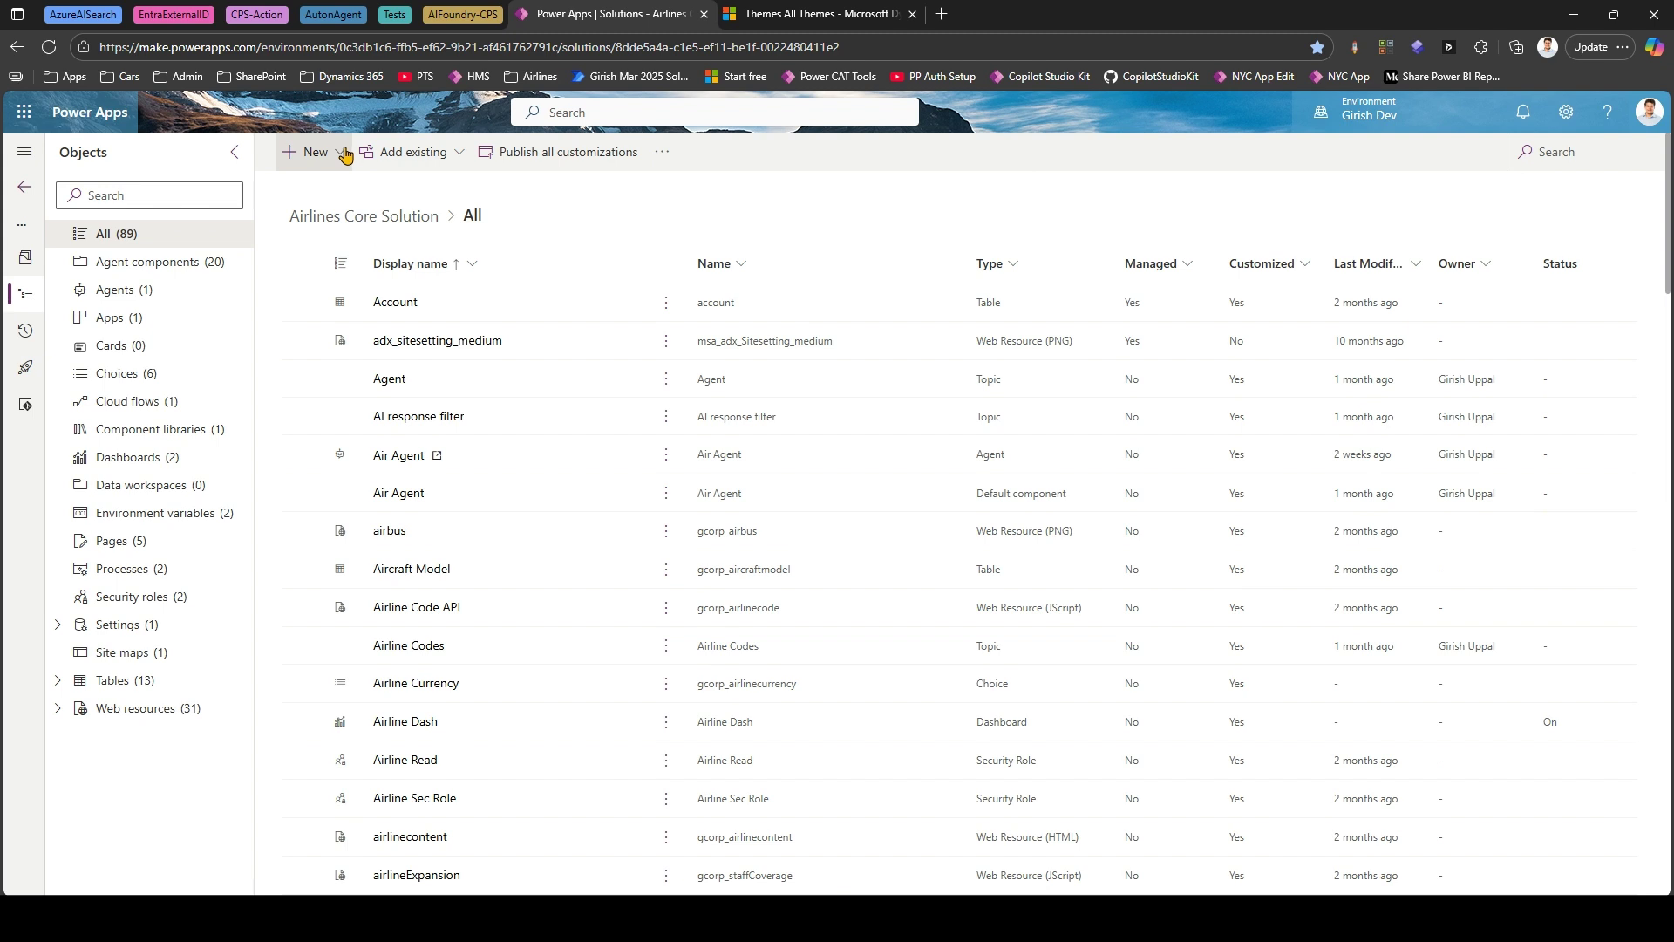
Examine which component types can be newly created in the solution, including the Setting, Templates and Other groups, looking for a theme option.
click(458, 154)
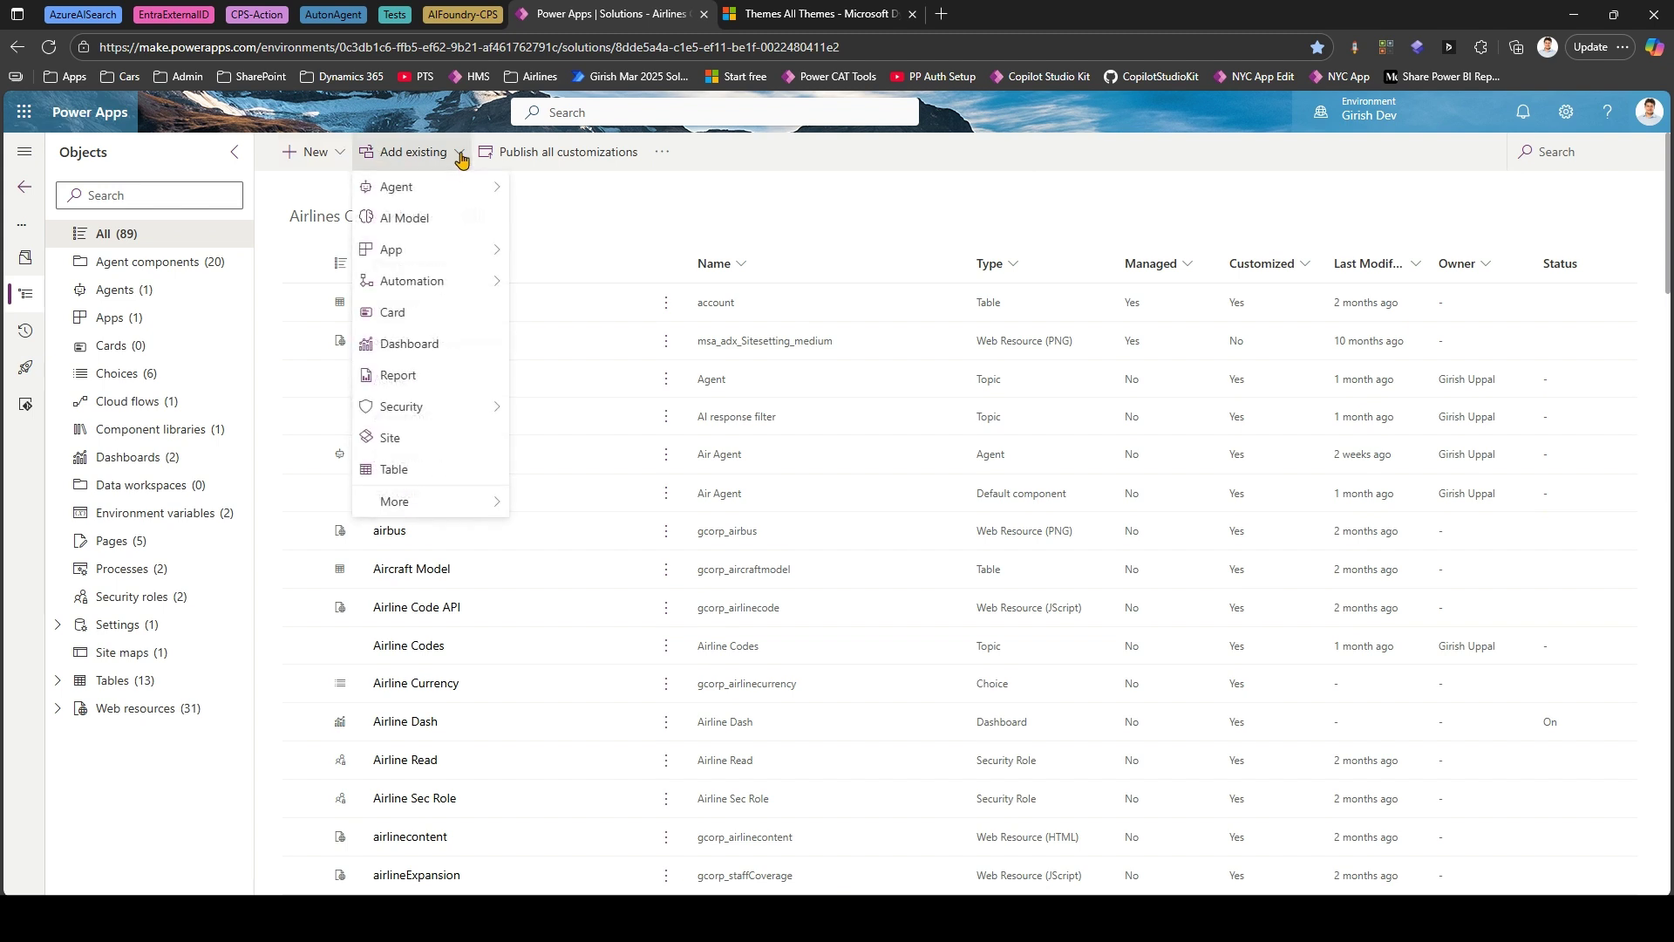
click(340, 156)
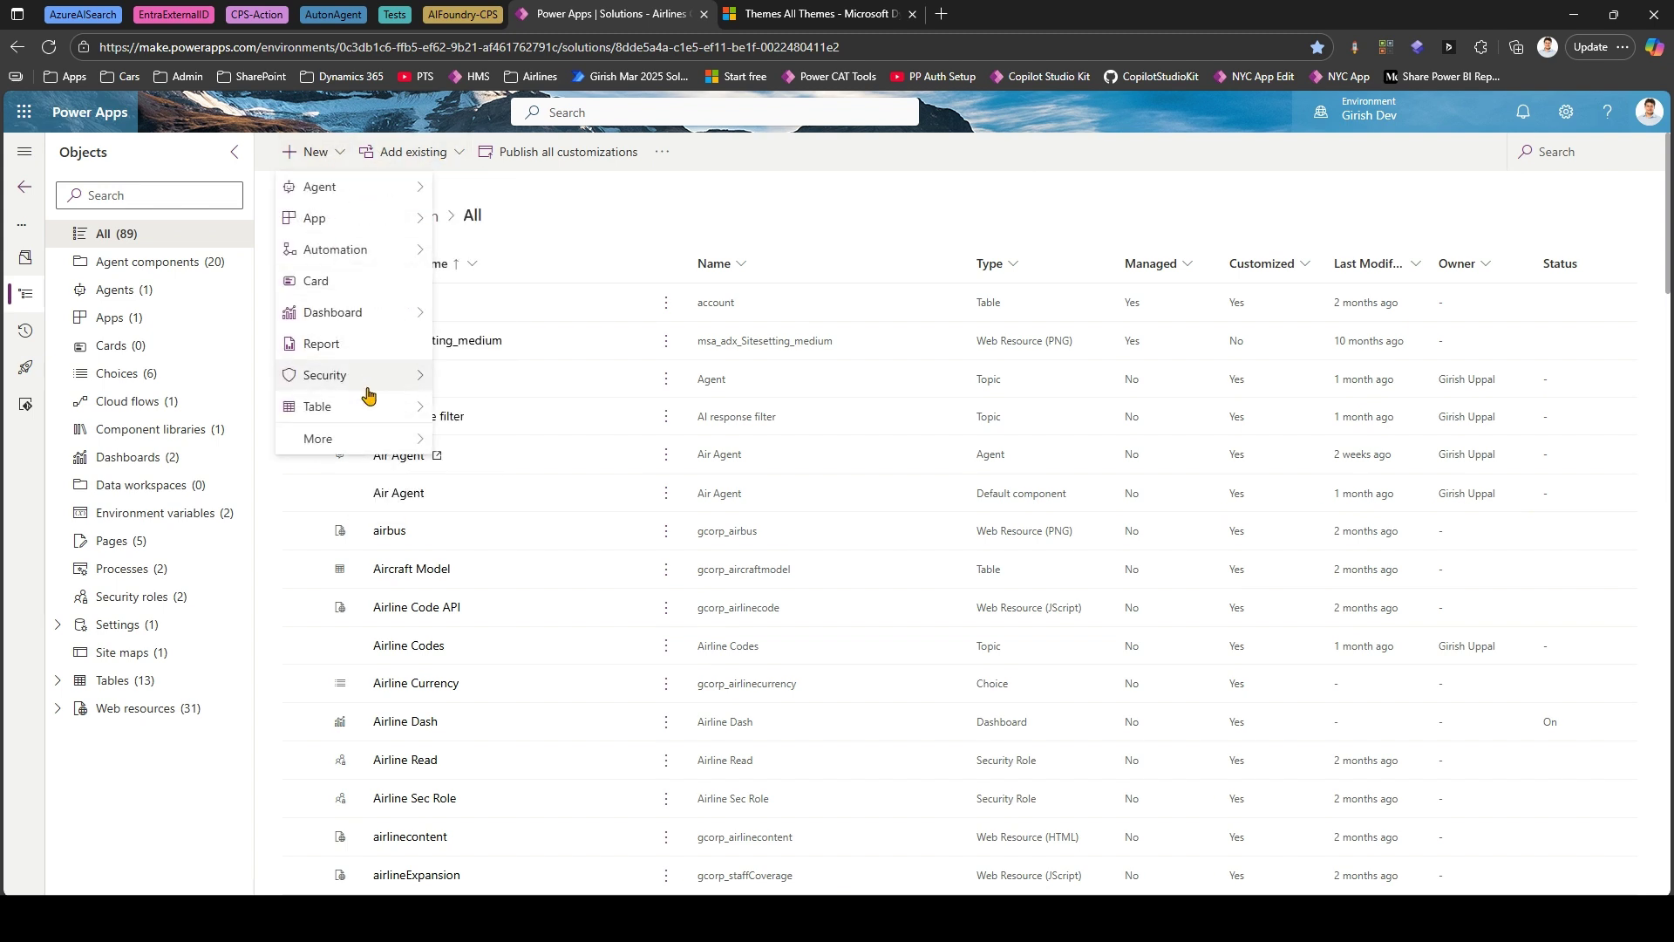
mouse_move(354, 434)
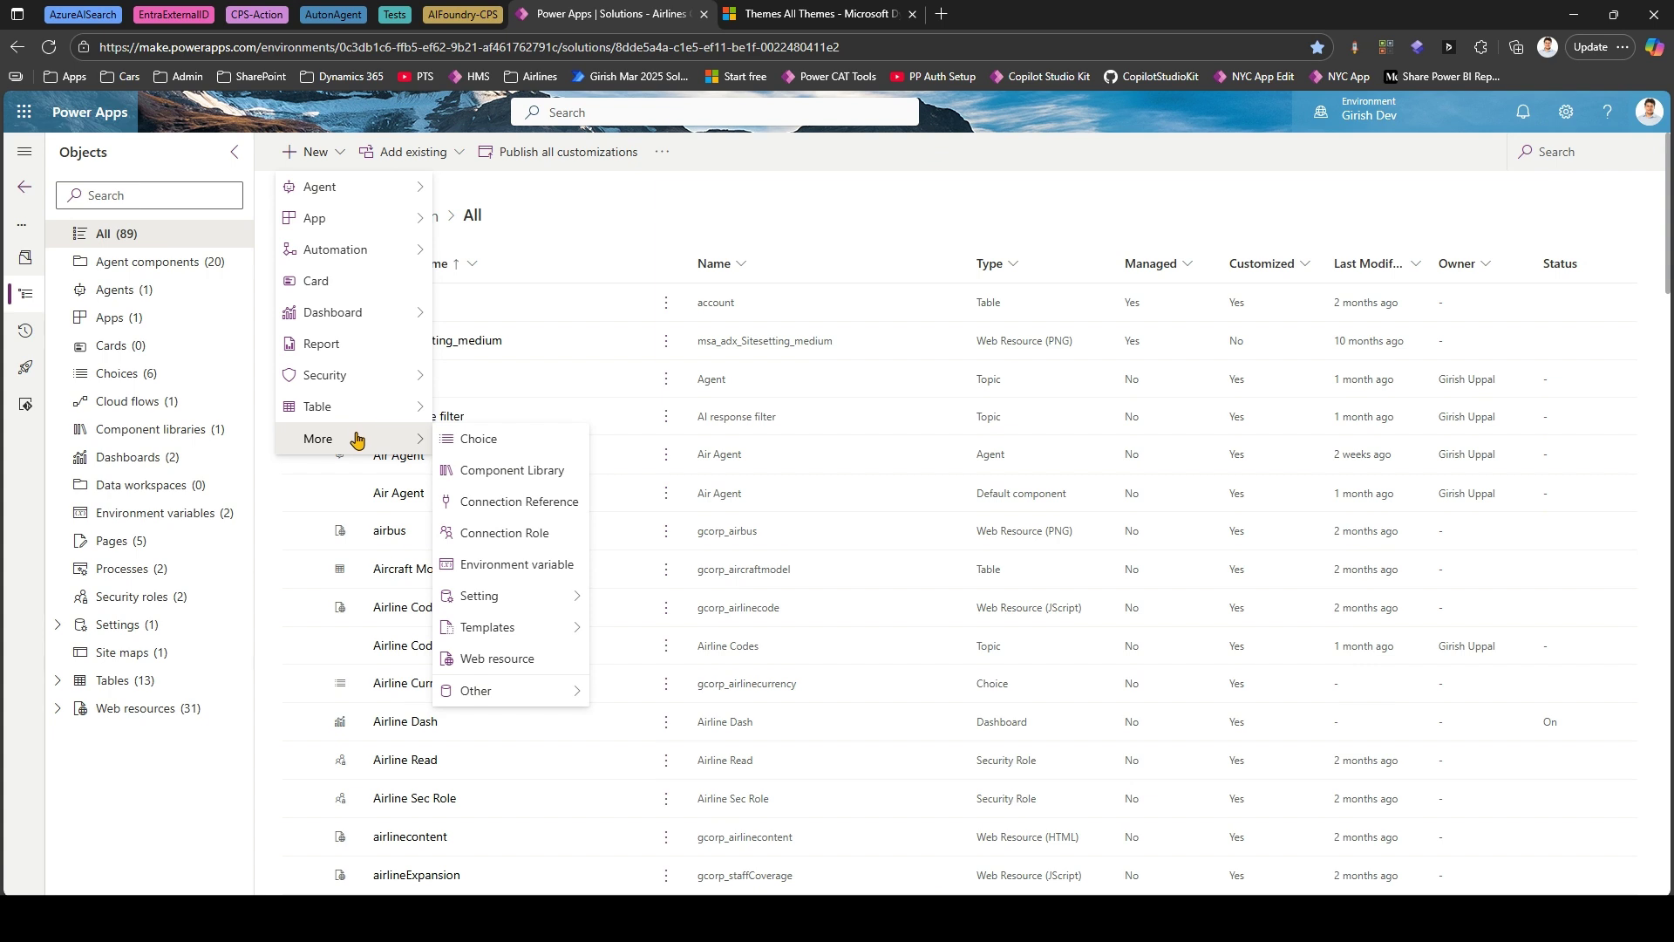
mouse_move(504, 628)
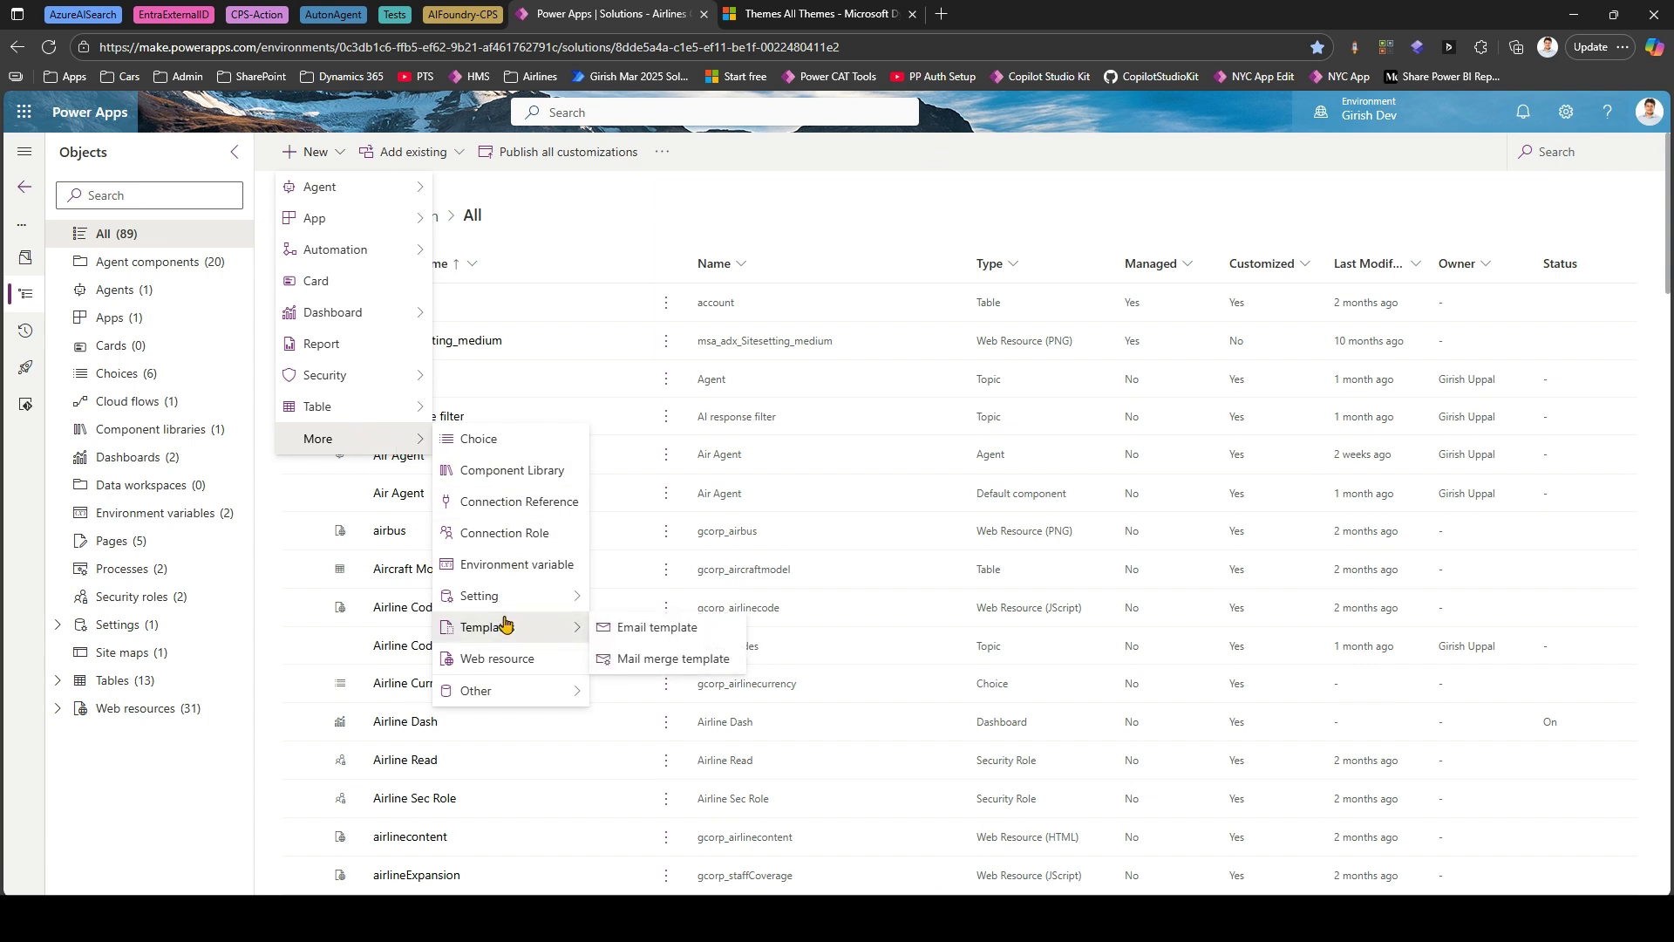
mouse_move(504, 595)
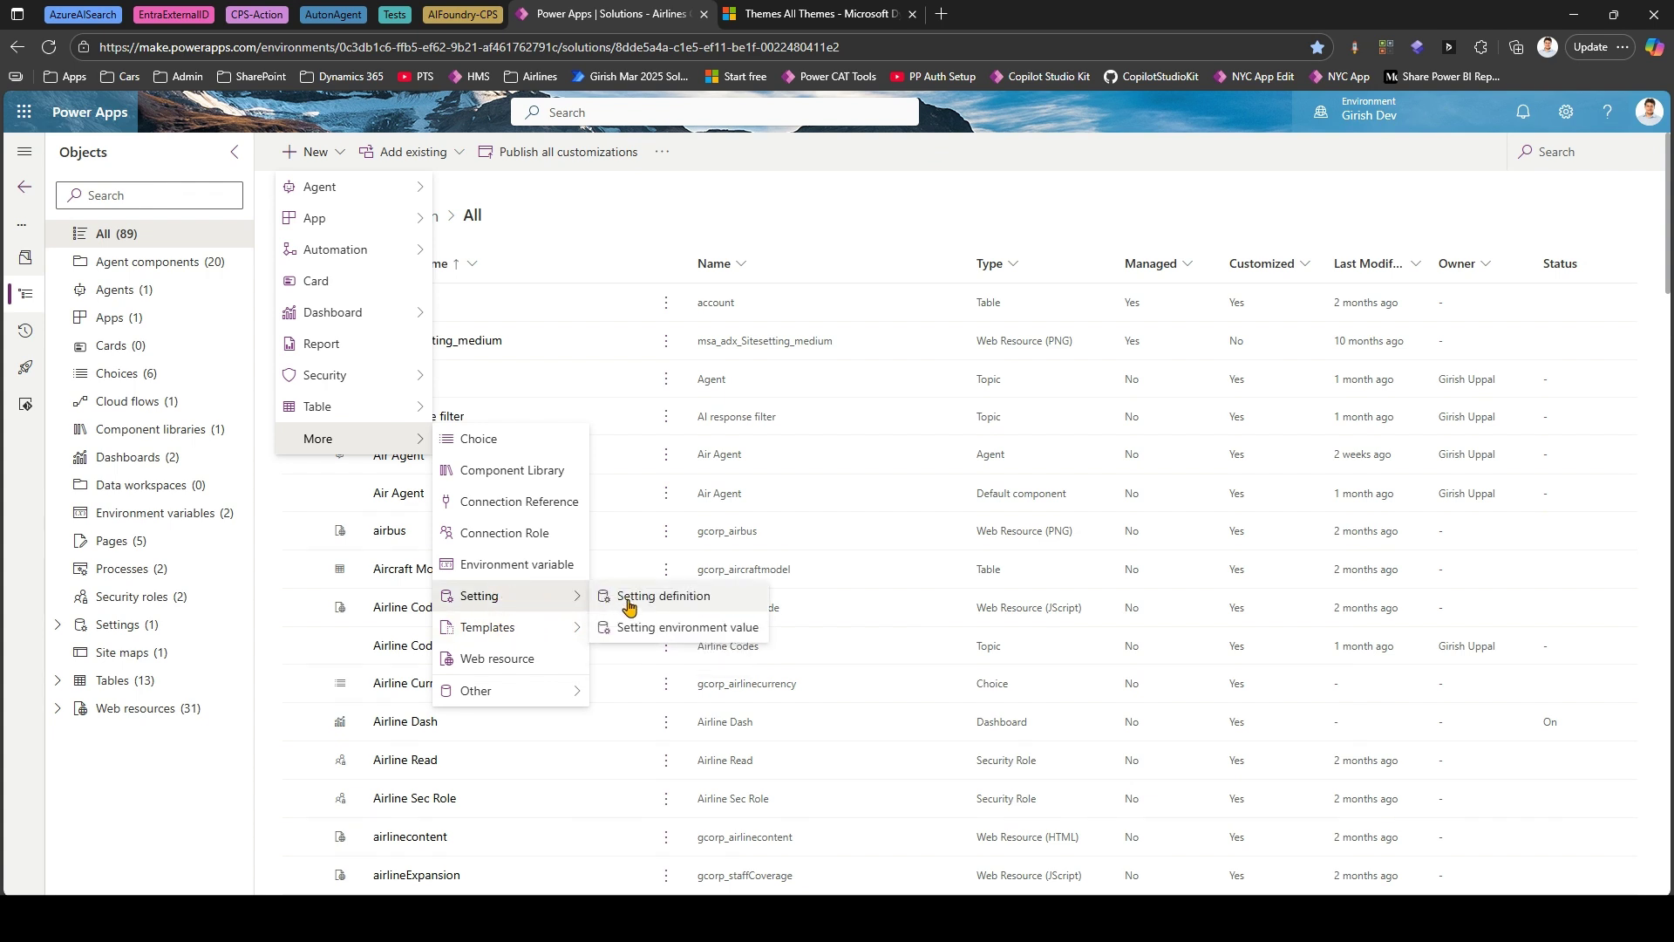
mouse_move(527, 703)
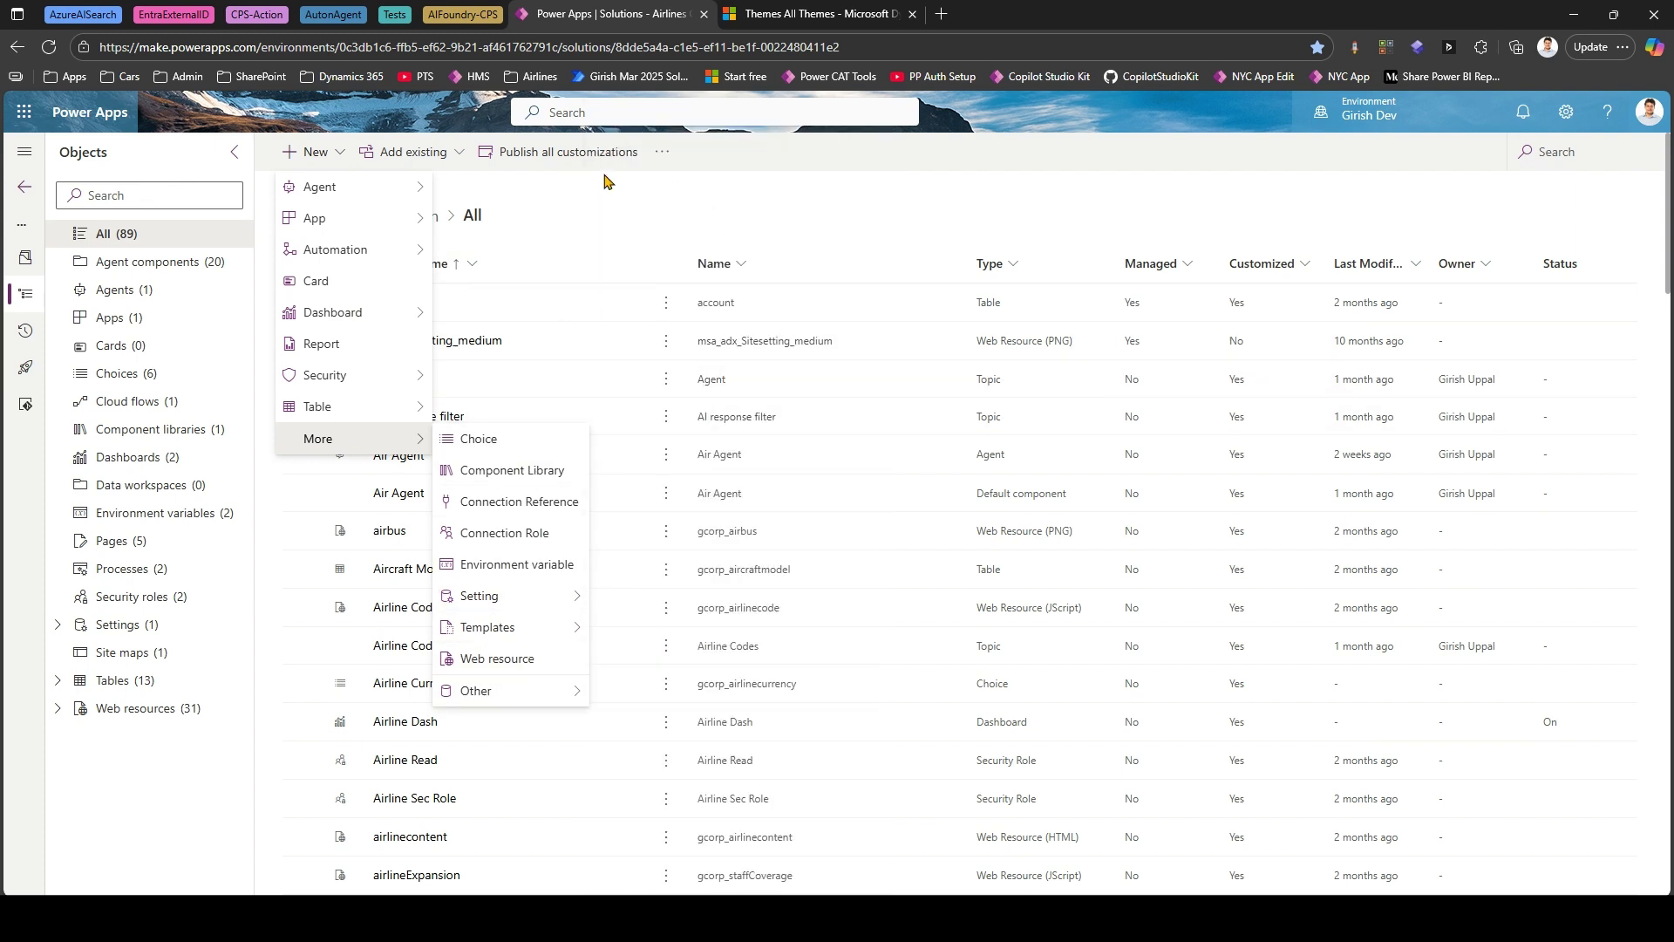
click(613, 200)
Switch to the Dynamics 365 themes and publish the CRM Default Theme.
click(780, 12)
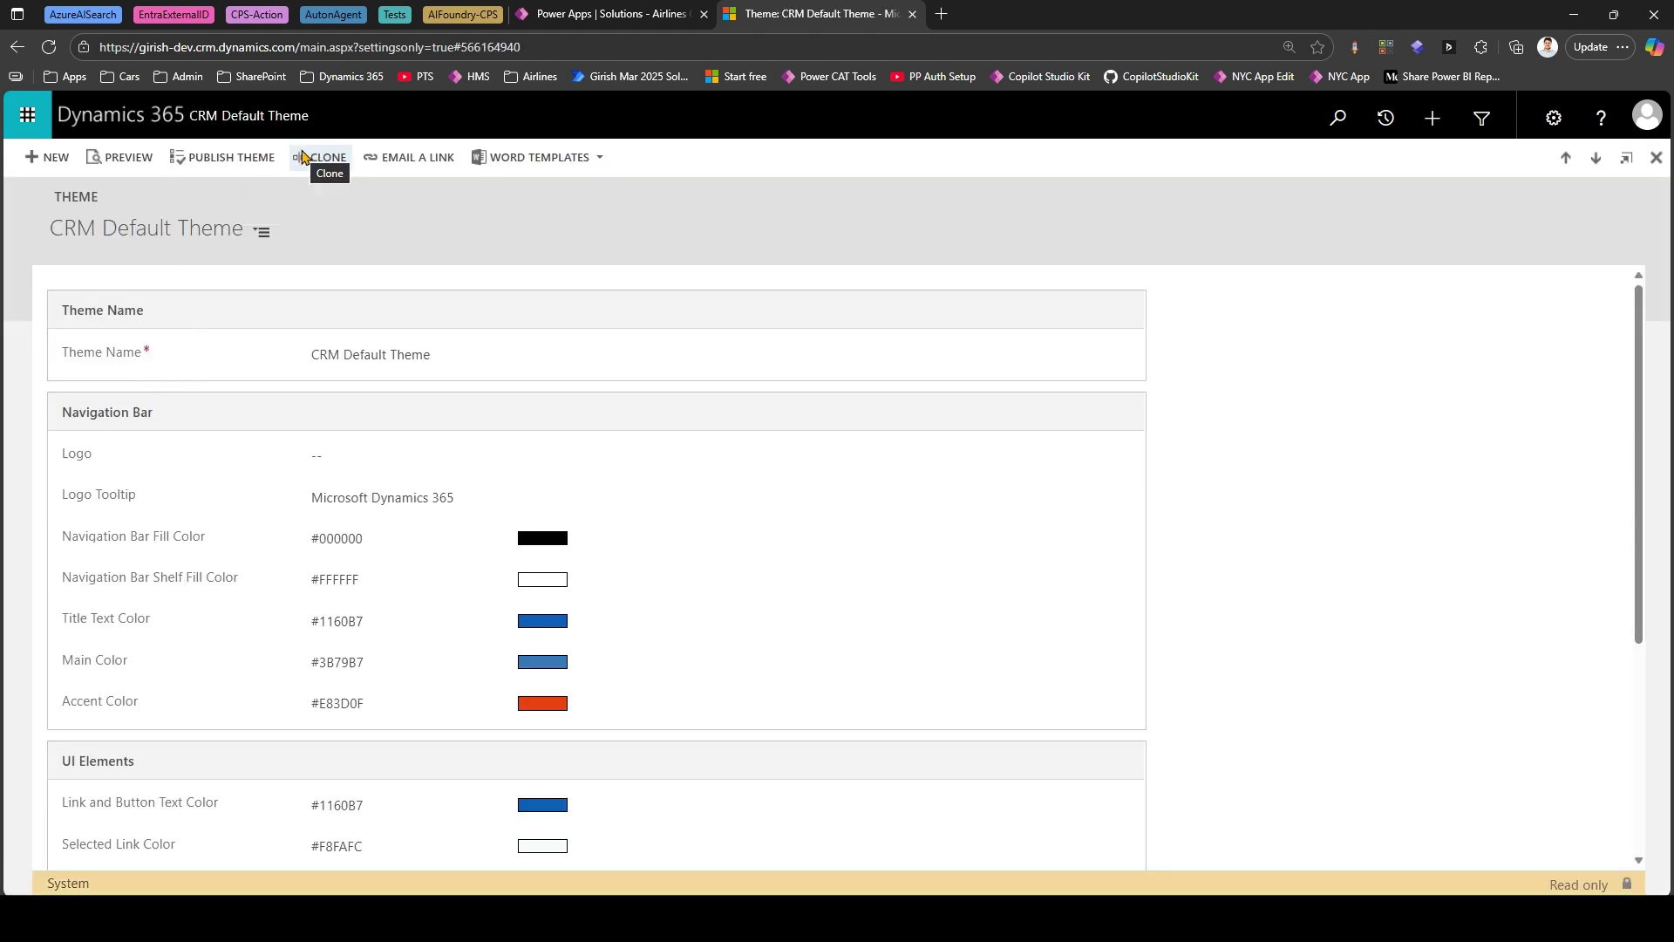
click(233, 161)
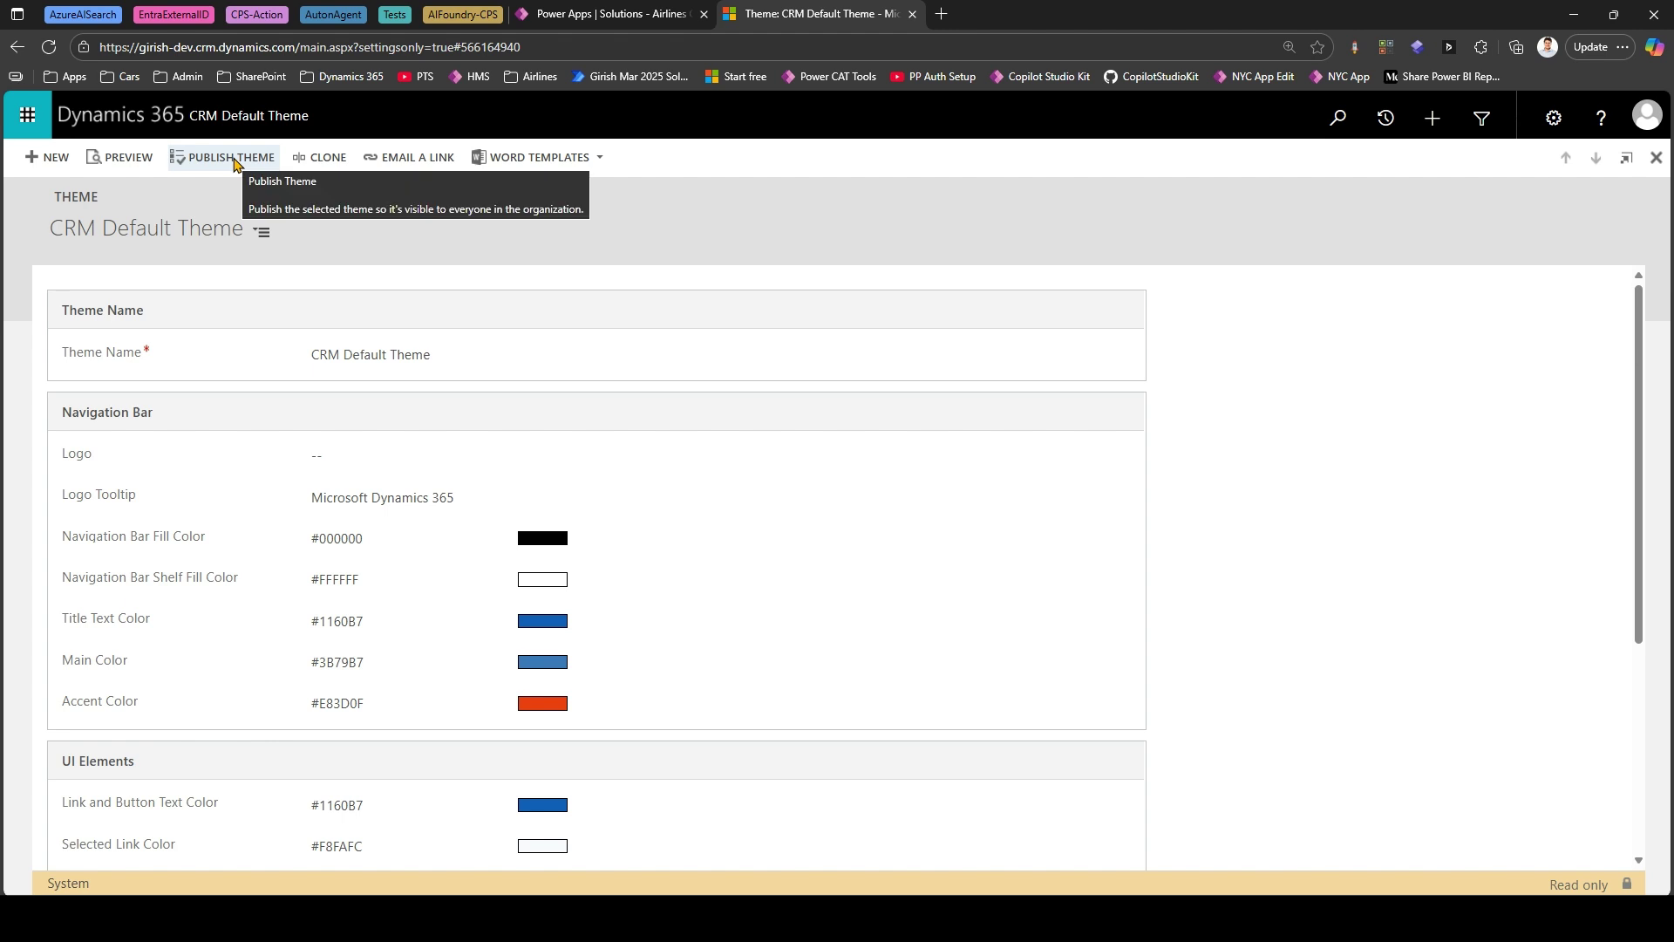
click(578, 26)
click(772, 26)
Open the bookmarked Airline App in a new browser tab.
click(534, 78)
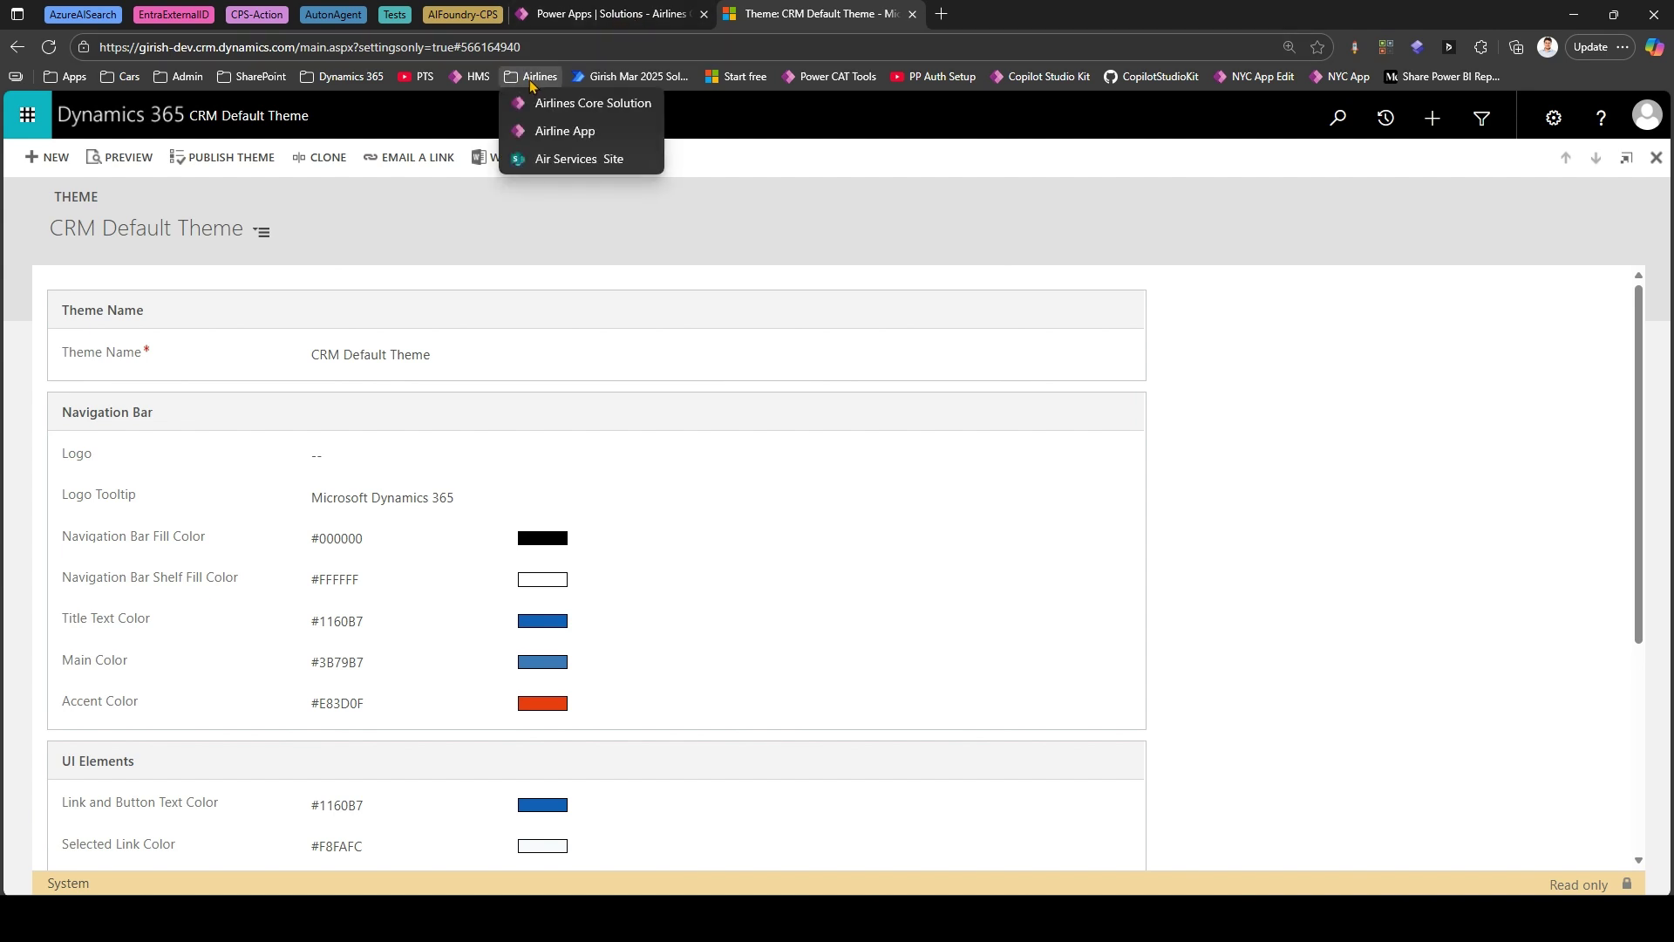
click(941, 13)
click(534, 77)
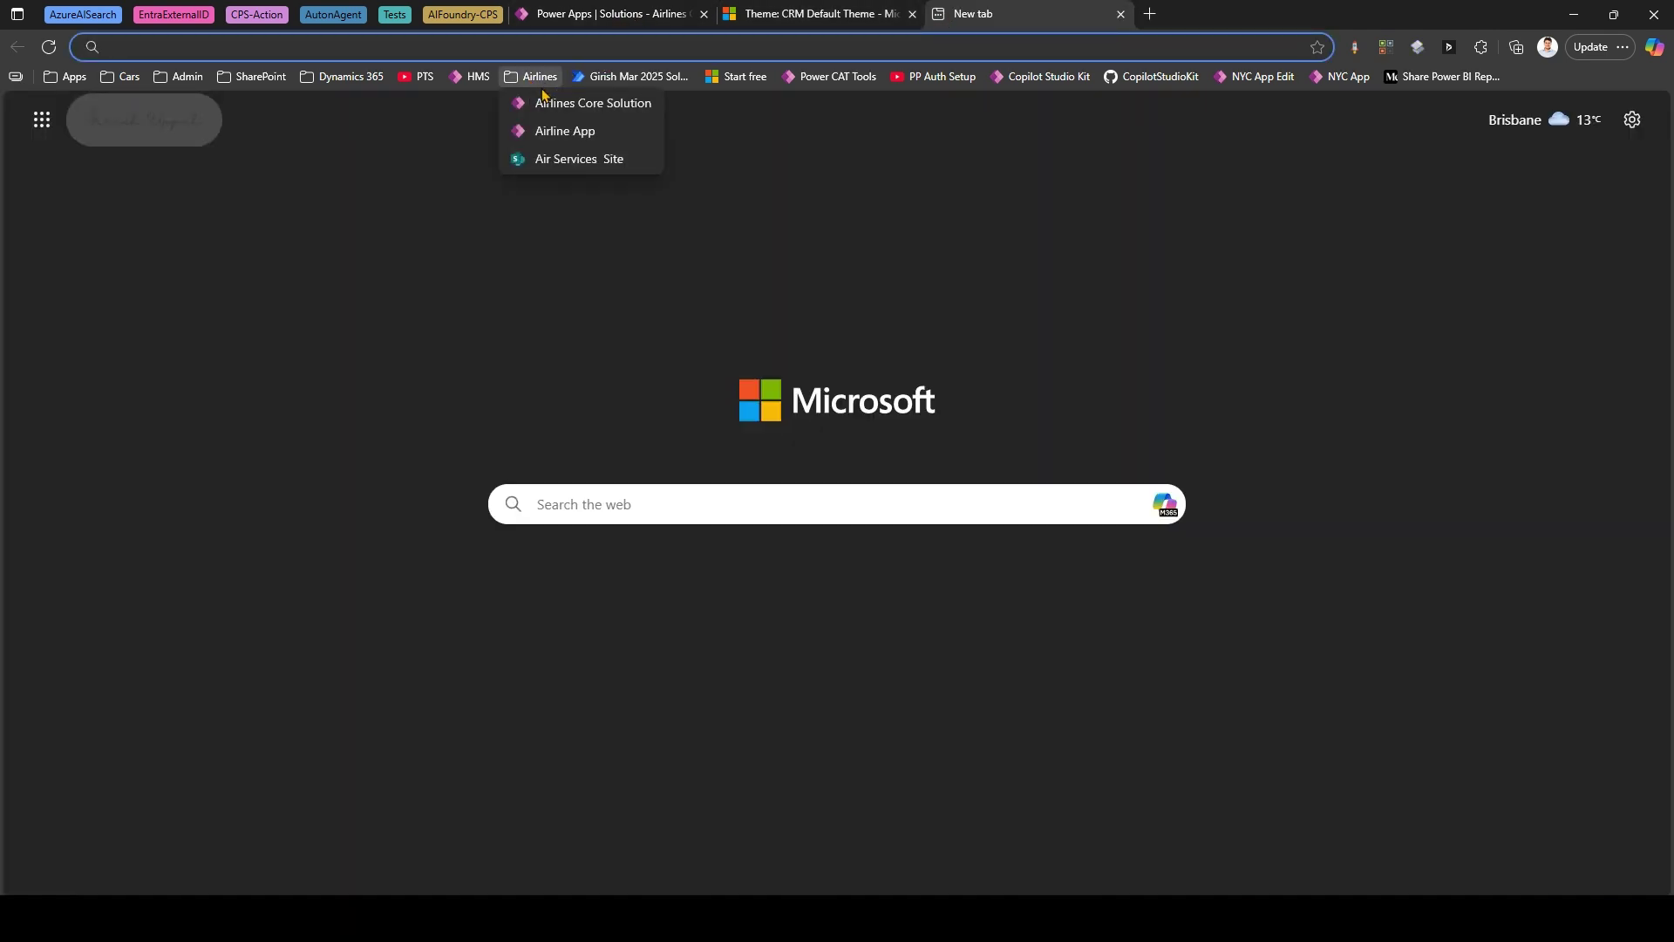
click(544, 132)
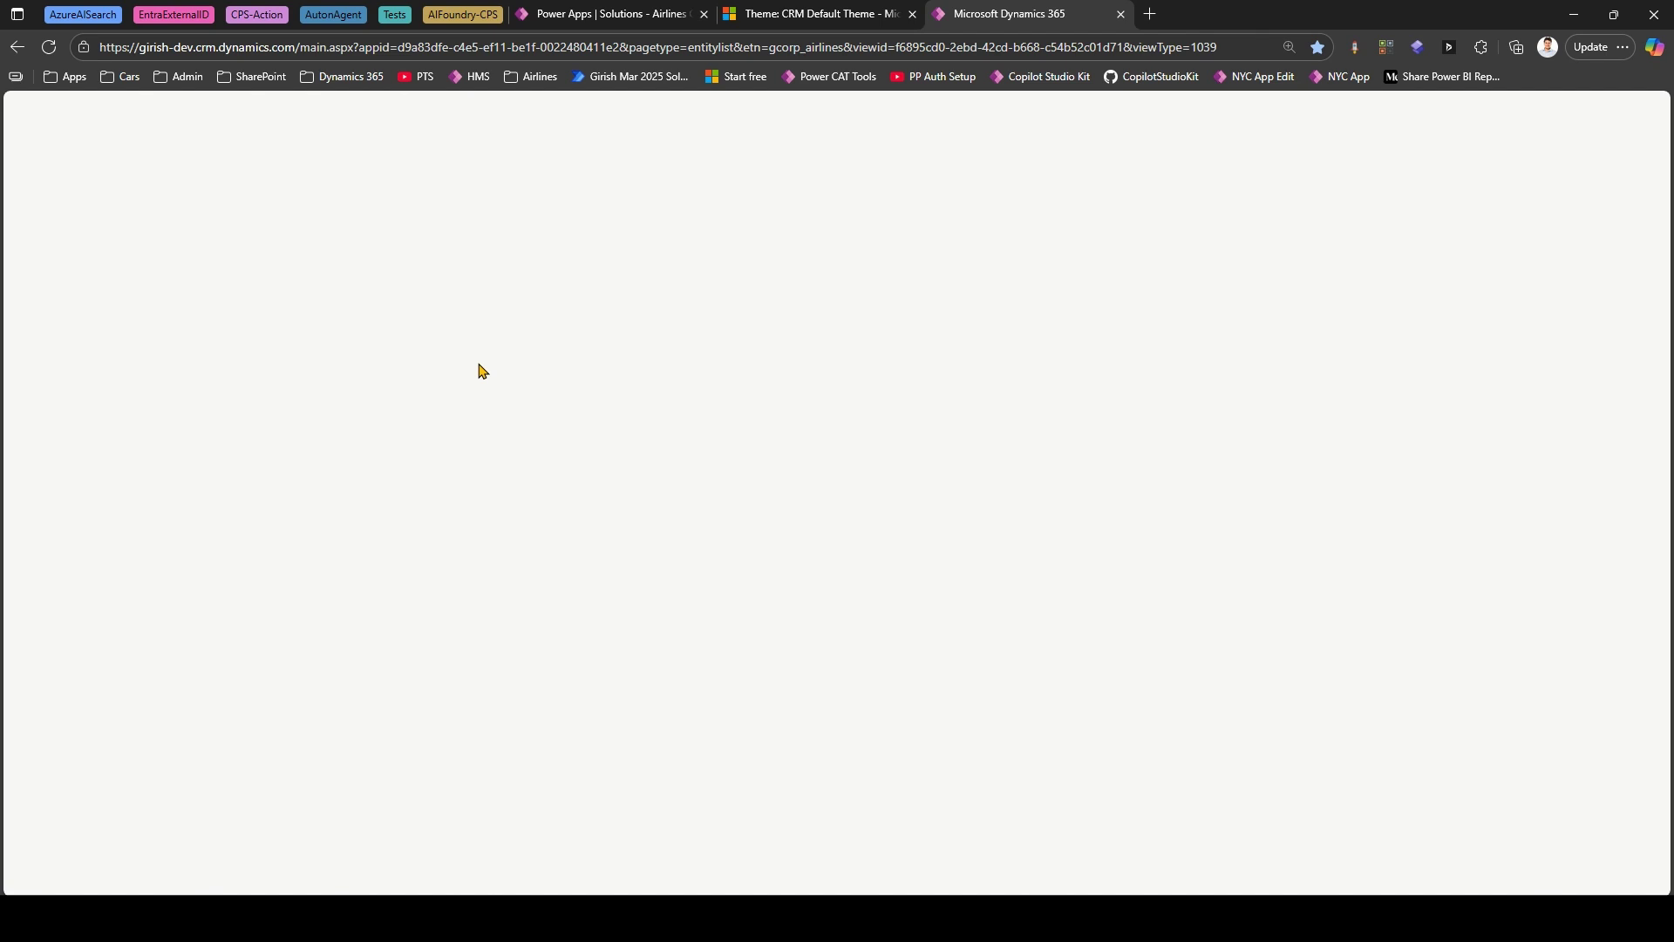